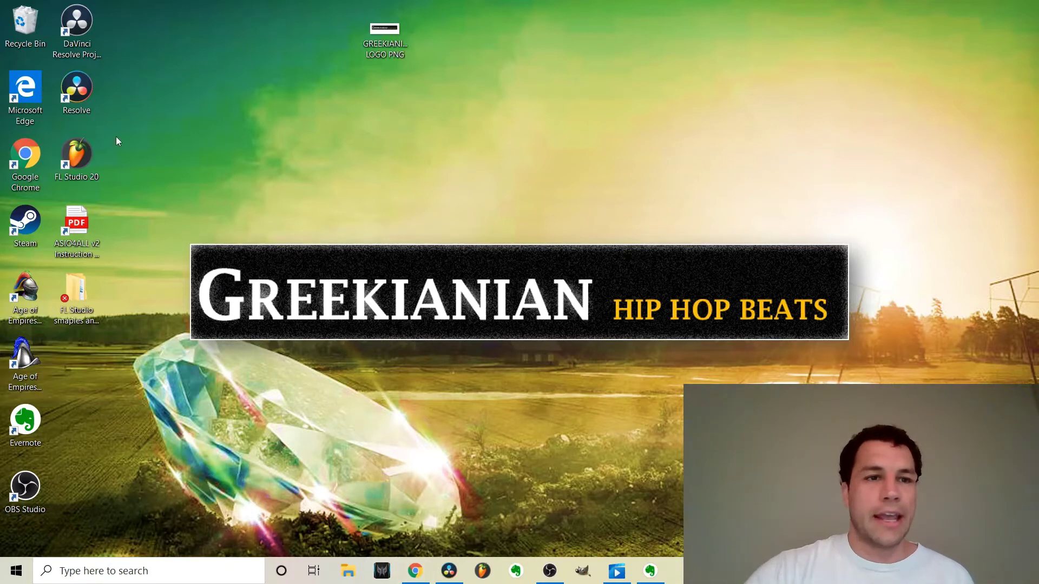
# - Launch FL Studio 20 and load Edison into the first effect slot of the Master mixer track
pyautogui.doubleClick(91, 154)
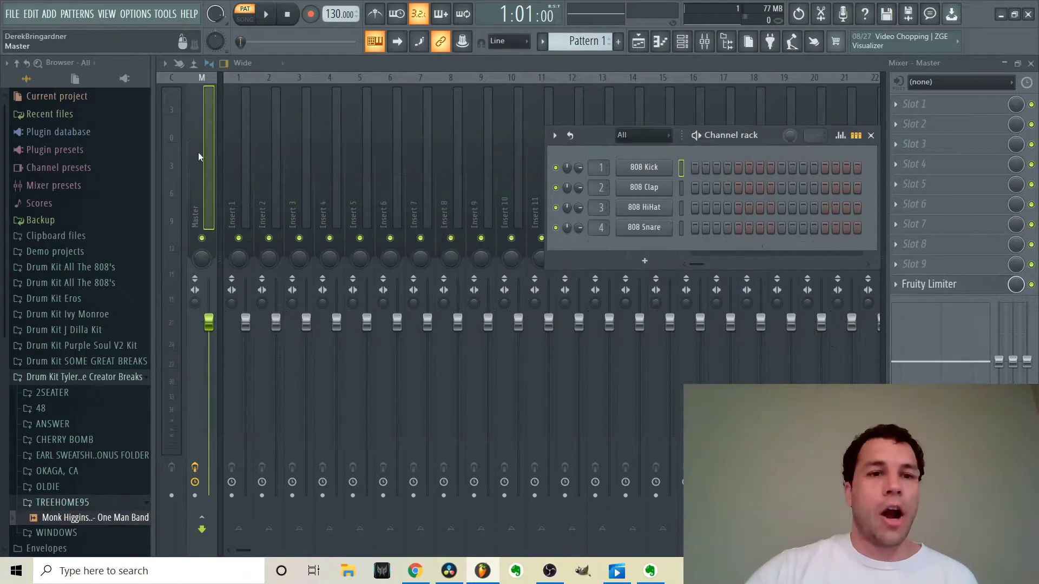
pyautogui.click(198, 151)
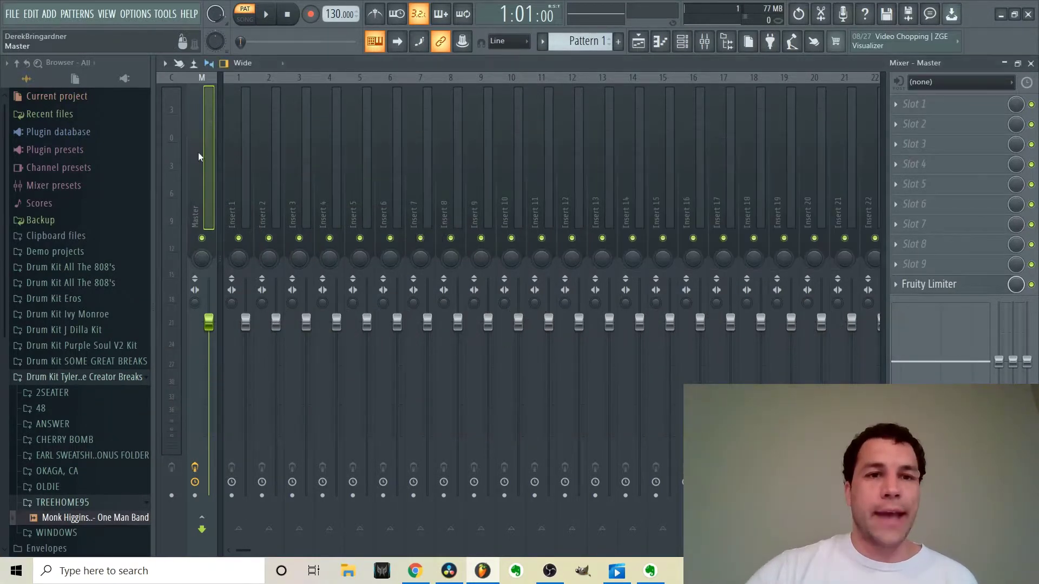
pyautogui.click(937, 104)
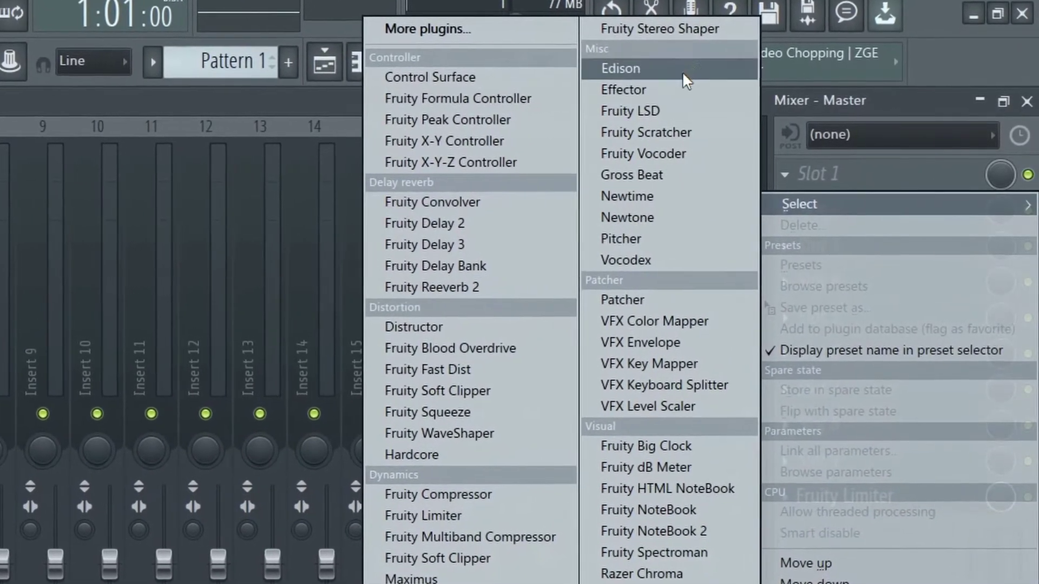
pyautogui.click(670, 67)
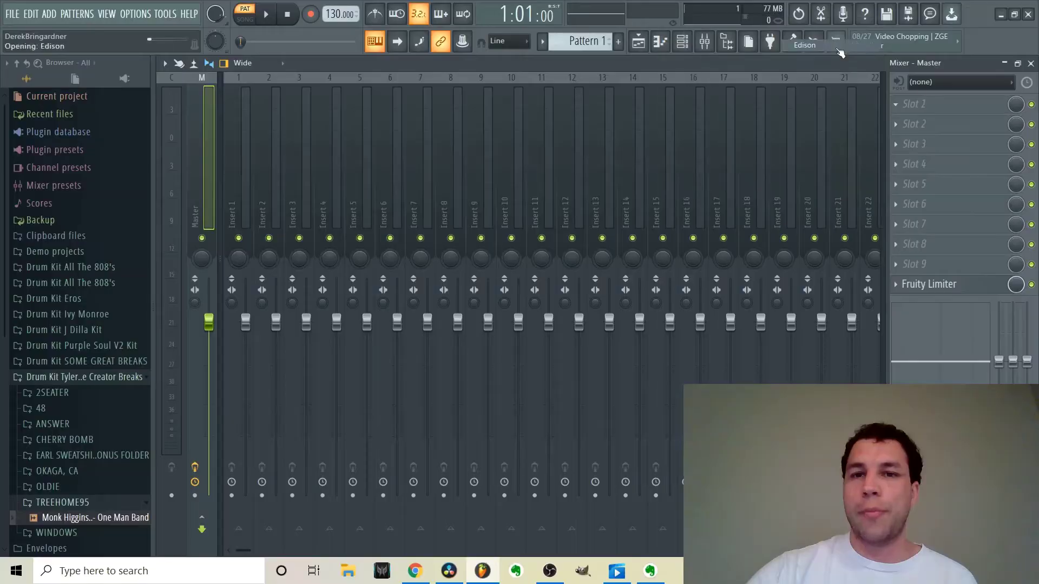
pyautogui.moveTo(476, 149); pyautogui.dragTo(605, 99)
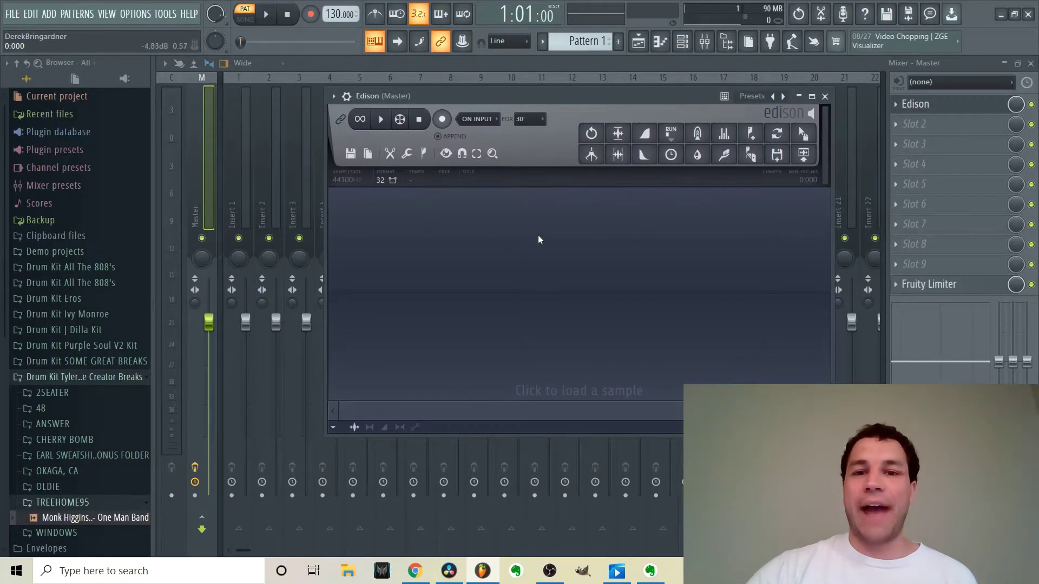
pyautogui.scroll(-4, 91, 372)
pyautogui.scroll(4, 90, 372)
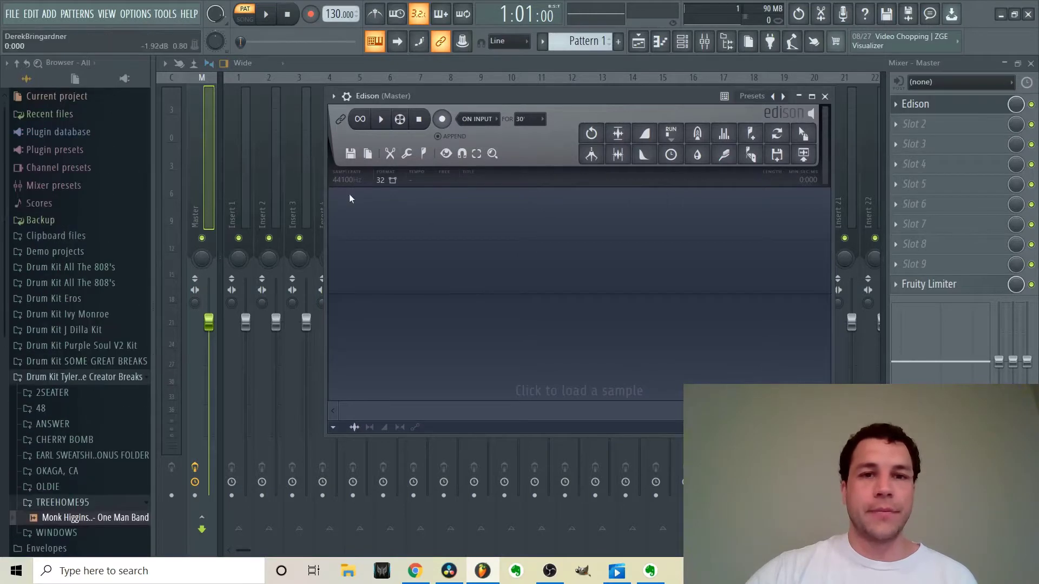
pyautogui.scroll(-5, 108, 336)
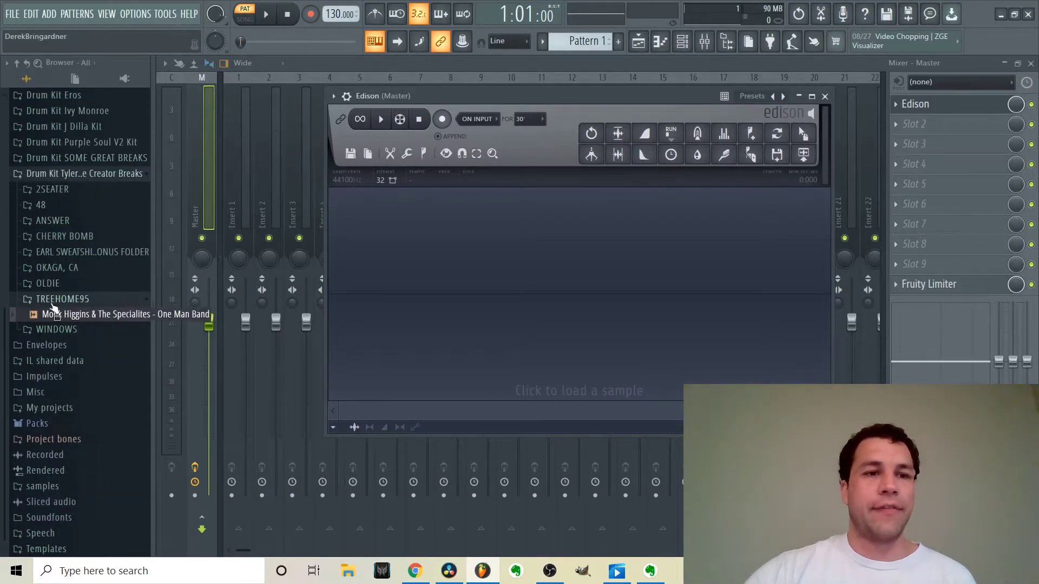
pyautogui.click(351, 155)
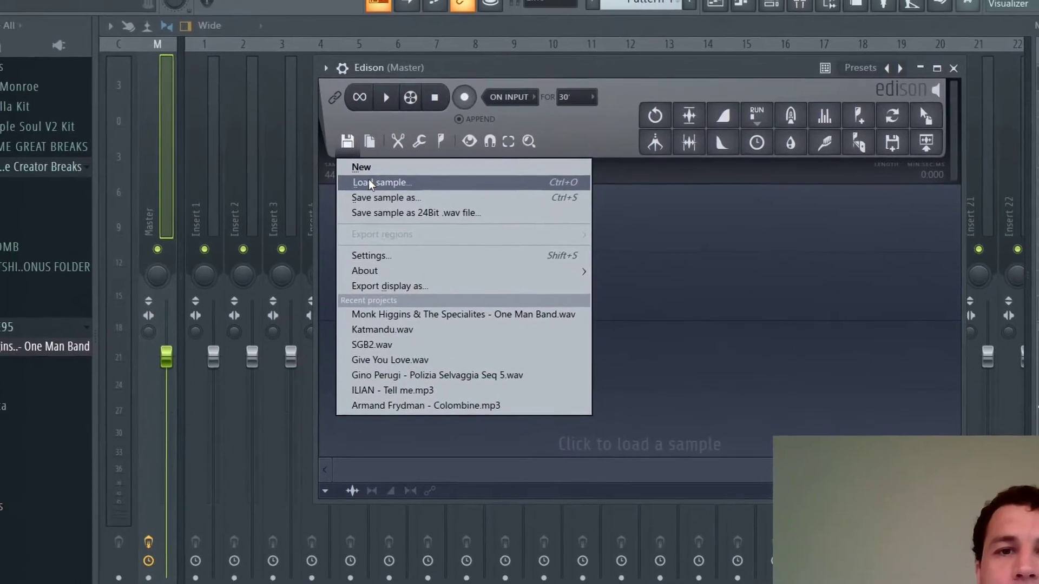
pyautogui.click(370, 183)
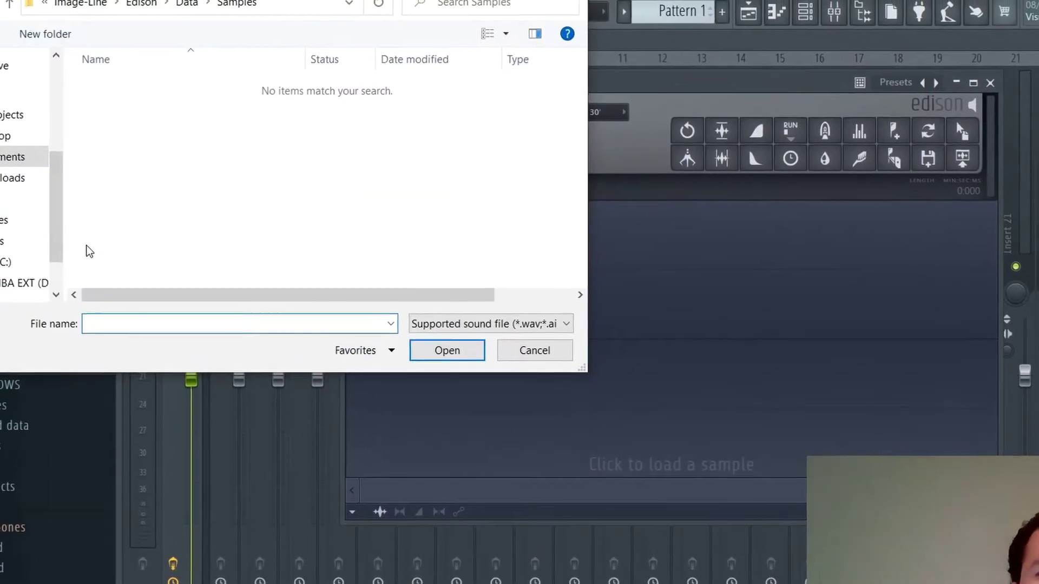
pyautogui.scroll(5, 14, 228)
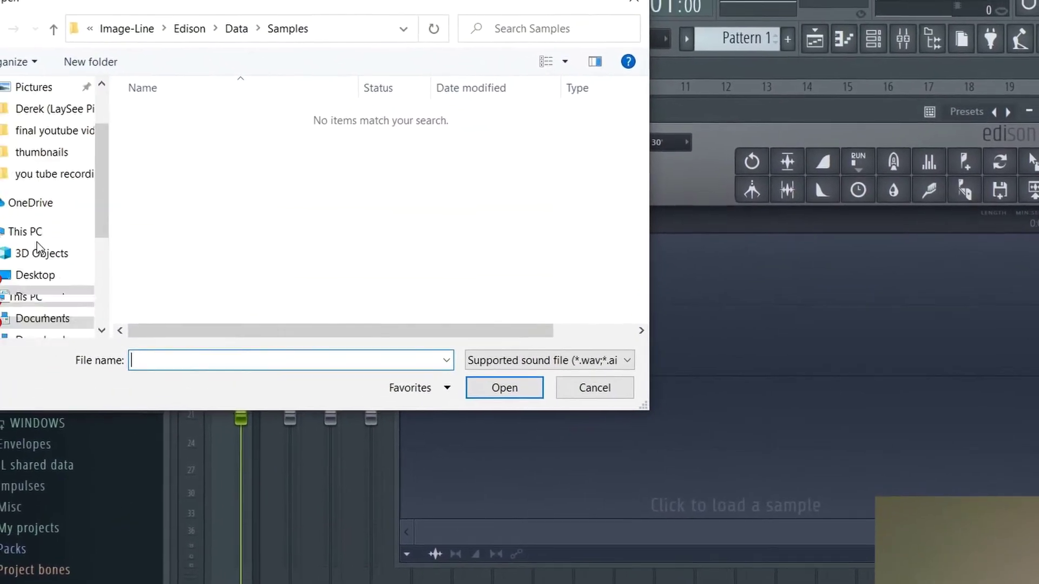
pyautogui.scroll(-3, 12, 230)
pyautogui.click(665, 10)
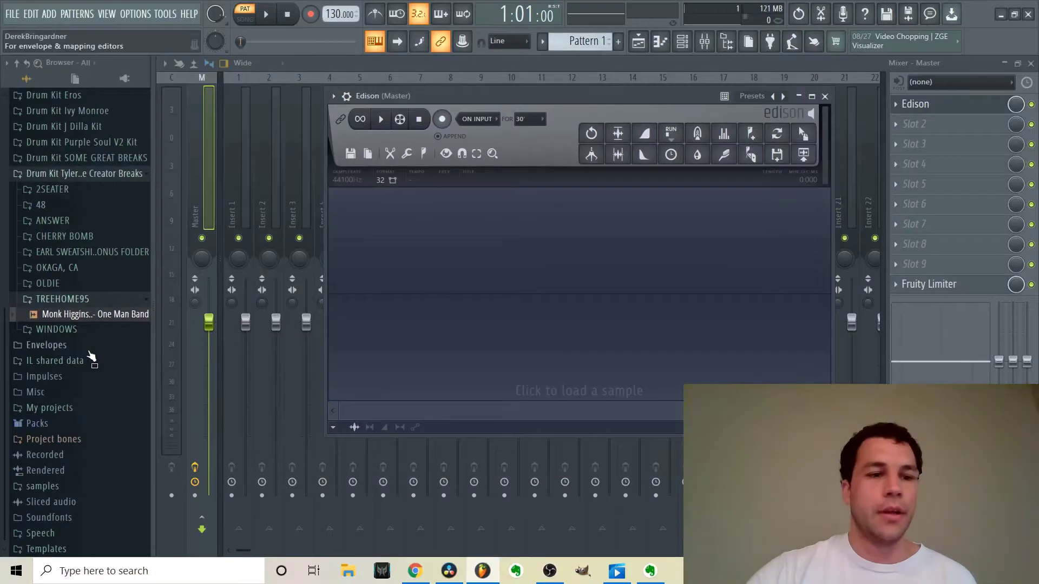
# - Load the sample "HIROSHI WADA & MAHINA STARS - Kitakami night song" from the browser's sample list into Edison
pyautogui.click(45, 470)
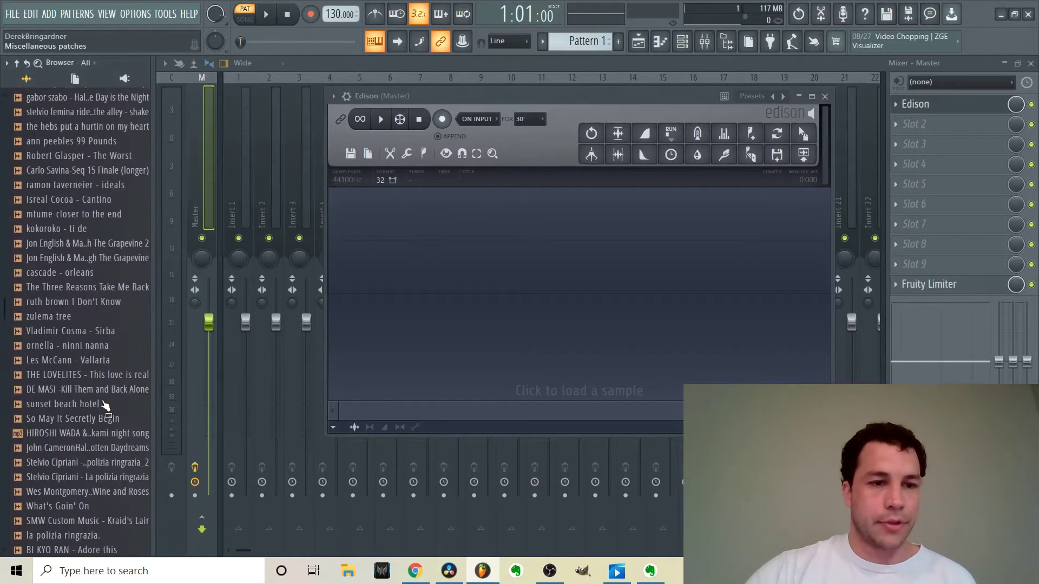
pyautogui.click(56, 432)
pyautogui.moveTo(56, 432); pyautogui.dragTo(476, 287)
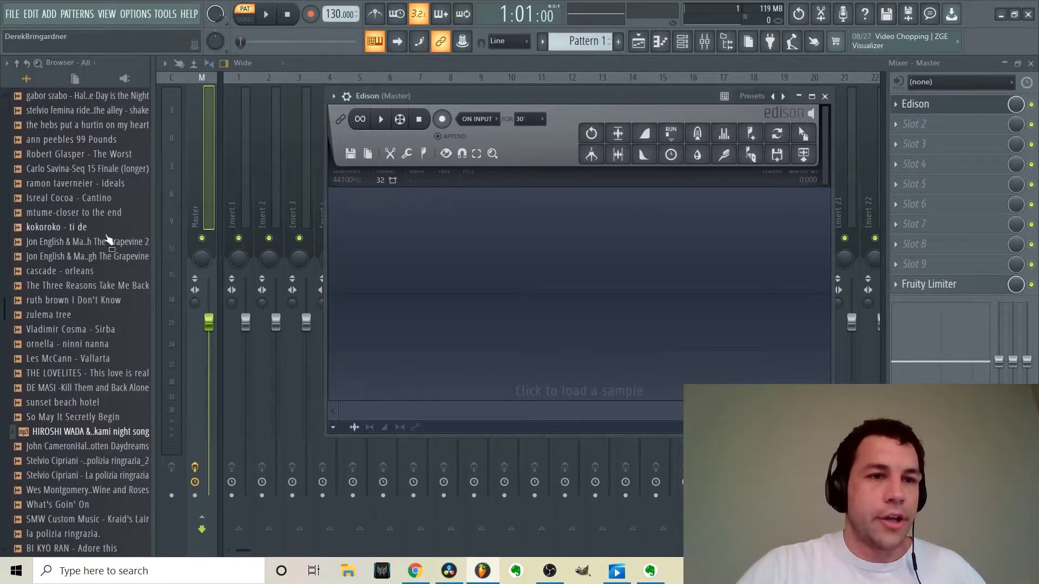
pyautogui.moveTo(74, 433); pyautogui.dragTo(485, 265)
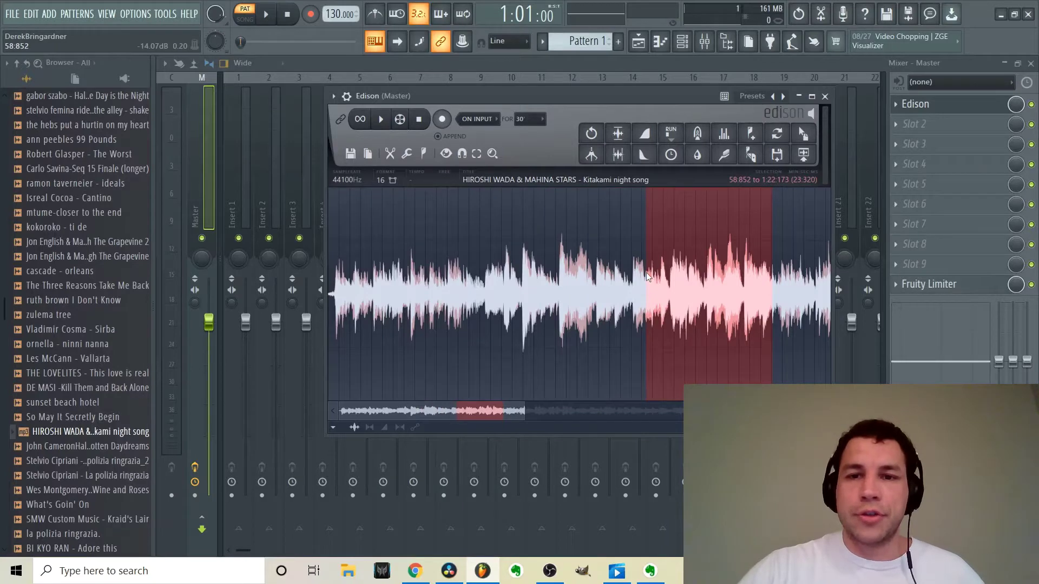
# - Select the opening part of the waveform in Edison, from 0:000 to 1:03:556
pyautogui.moveTo(646, 277); pyautogui.dragTo(588, 273)
pyautogui.moveTo(362, 232); pyautogui.dragTo(329, 232)
pyautogui.moveTo(771, 224); pyautogui.dragTo(515, 330)
pyautogui.moveTo(489, 413); pyautogui.dragTo(265, 384)
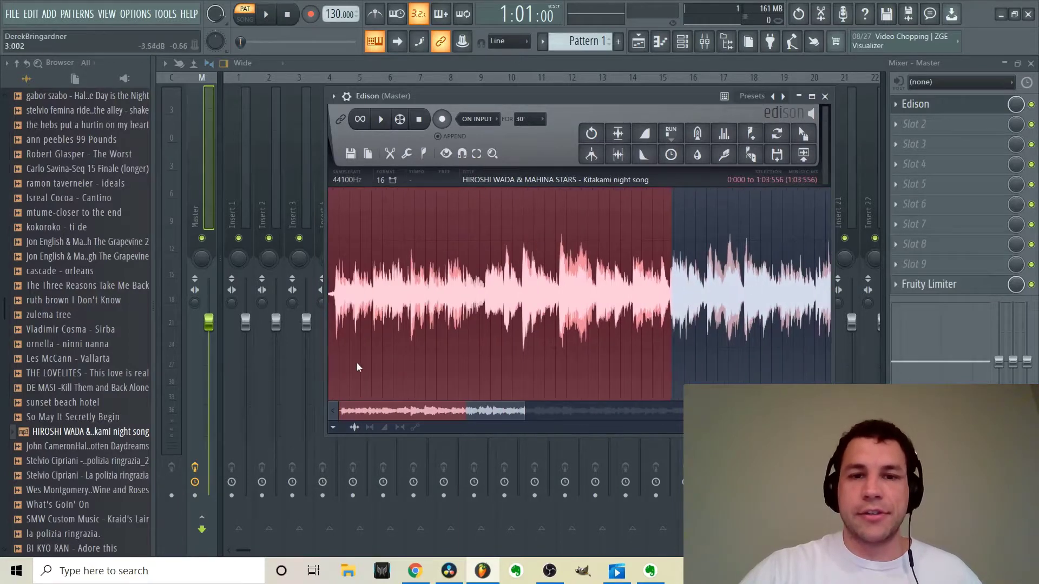
pyautogui.click(492, 237)
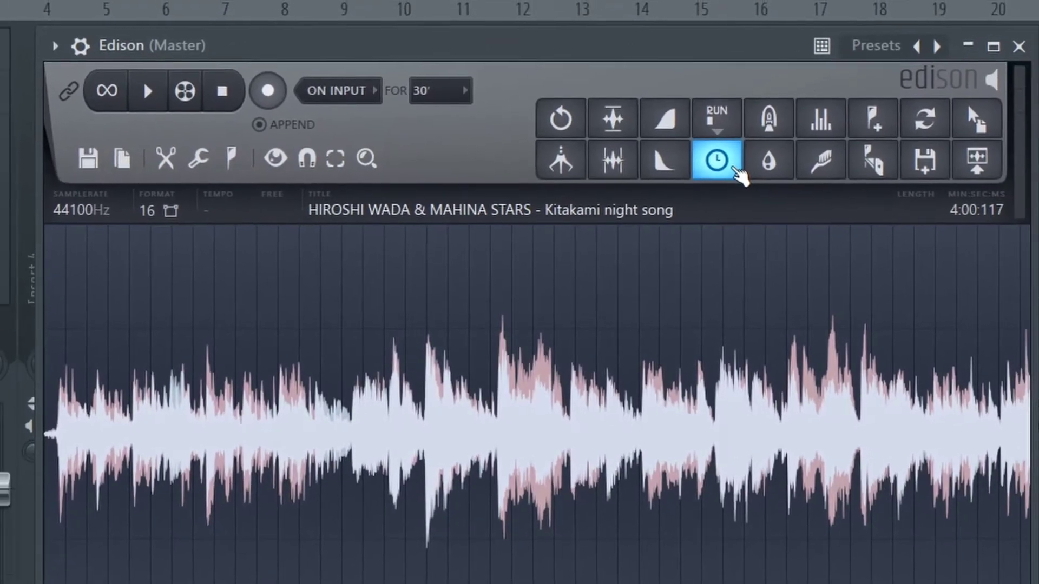
# - Open the time stretcher / pitch shifter for the selection and return coarse pitch and time multiplier to their centre positions
pyautogui.click(735, 167)
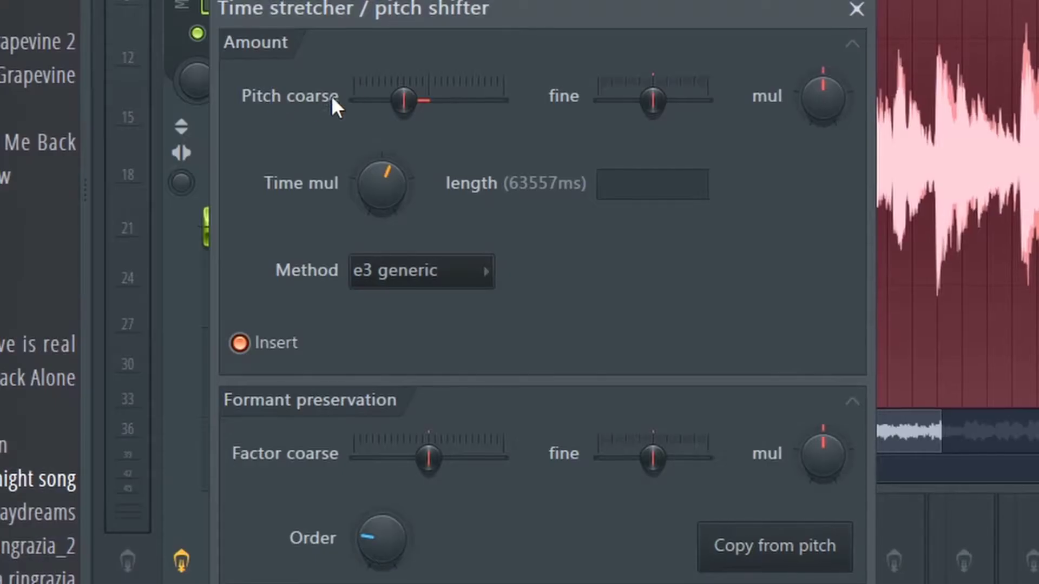
pyautogui.moveTo(292, 266); pyautogui.dragTo(300, 266)
pyautogui.moveTo(420, 103); pyautogui.dragTo(427, 102)
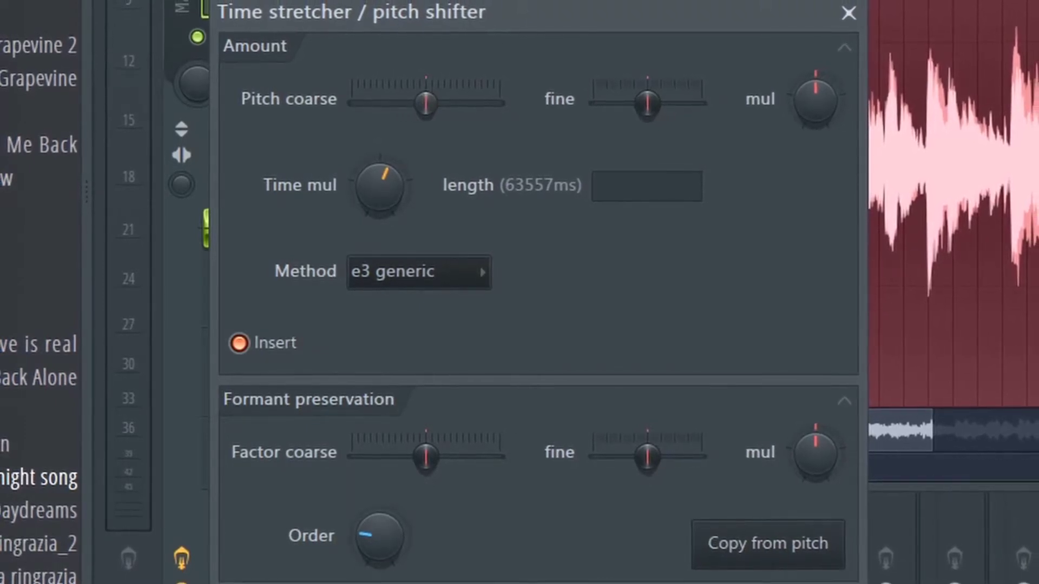
pyautogui.moveTo(378, 193); pyautogui.dragTo(379, 203)
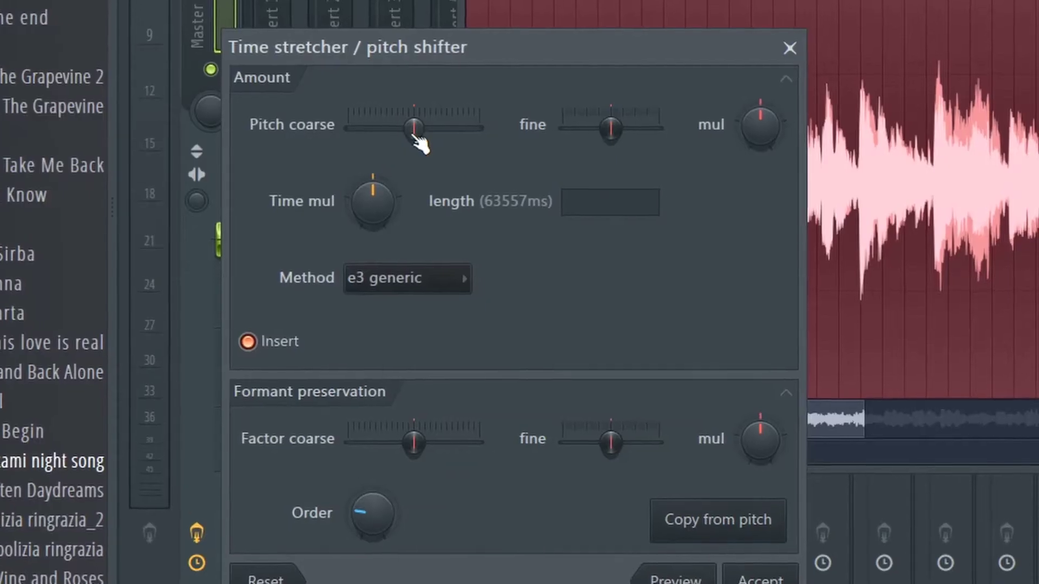
# - Try a raised coarse pitch and a longer time multiplier on the selection and preview the sound
pyautogui.moveTo(302, 268); pyautogui.dragTo(308, 268)
pyautogui.moveTo(396, 127); pyautogui.dragTo(407, 127)
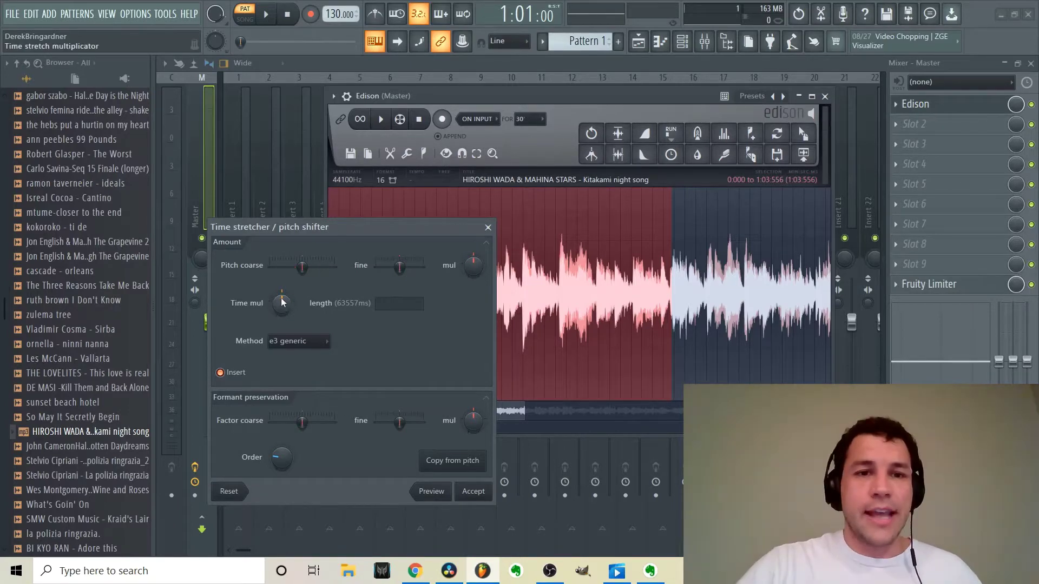
pyautogui.moveTo(281, 297)
pyautogui.mouseDown()
pyautogui.moveTo(281, 306)
pyautogui.moveTo(281, 297)
pyautogui.mouseUp()
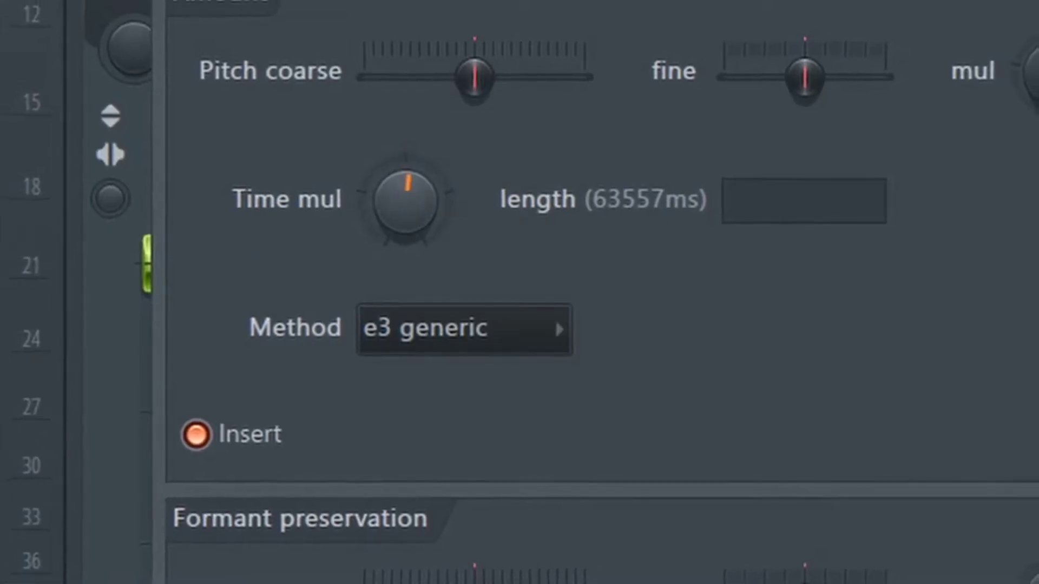
pyautogui.moveTo(405, 198); pyautogui.dragTo(405, 168)
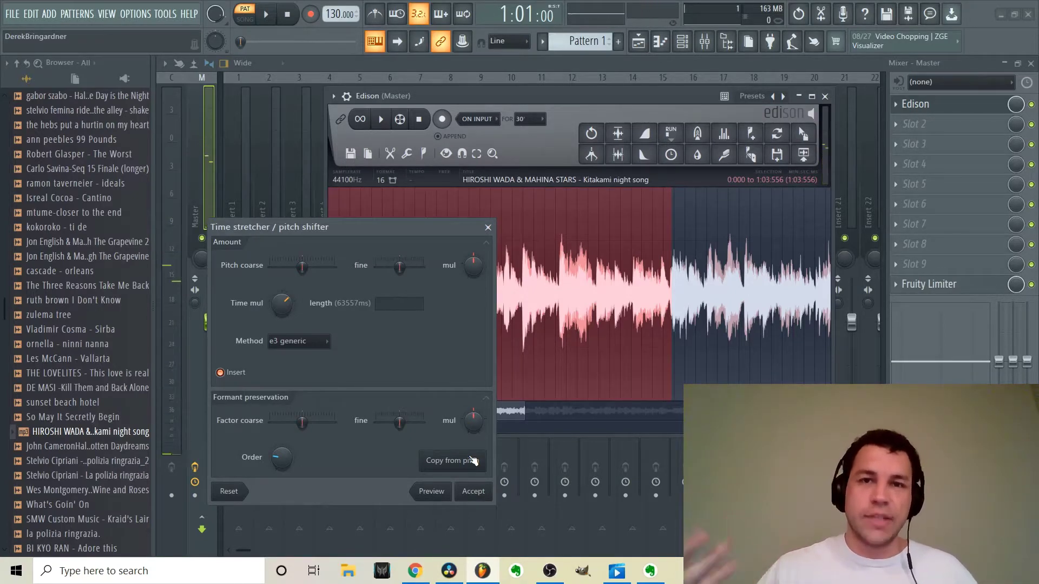
pyautogui.moveTo(301, 266); pyautogui.dragTo(318, 266)
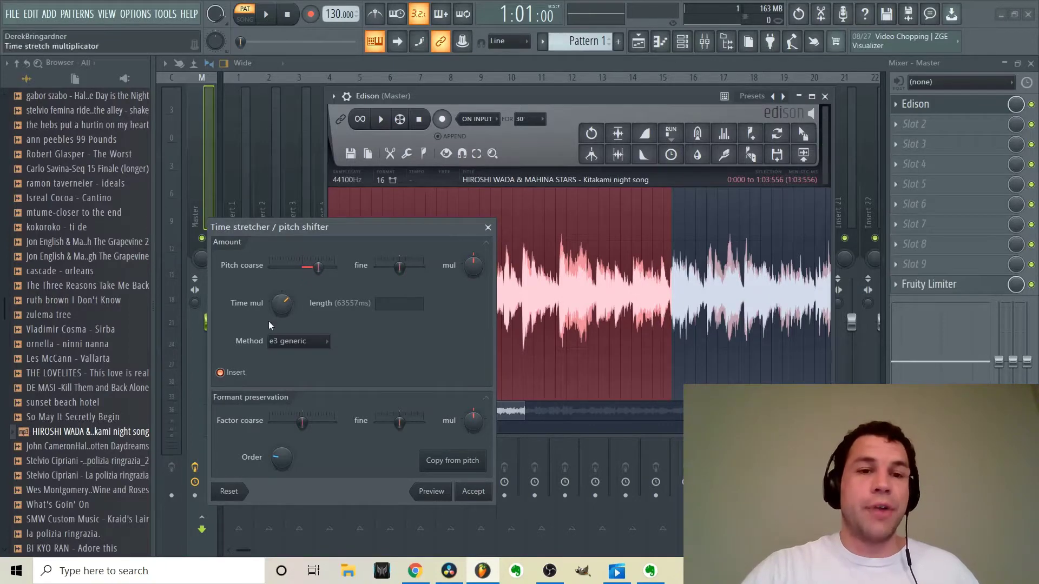
pyautogui.click(440, 491)
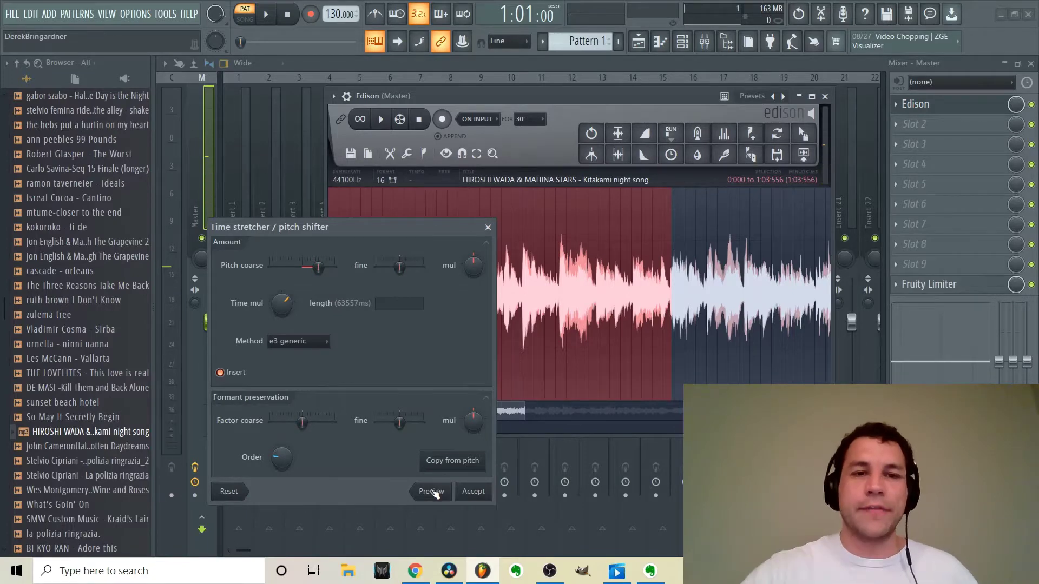
# - Lower the coarse pitch to slightly below its centre position, keep the time multiplier above normal, and apply the stretch
pyautogui.moveTo(325, 270); pyautogui.dragTo(305, 271)
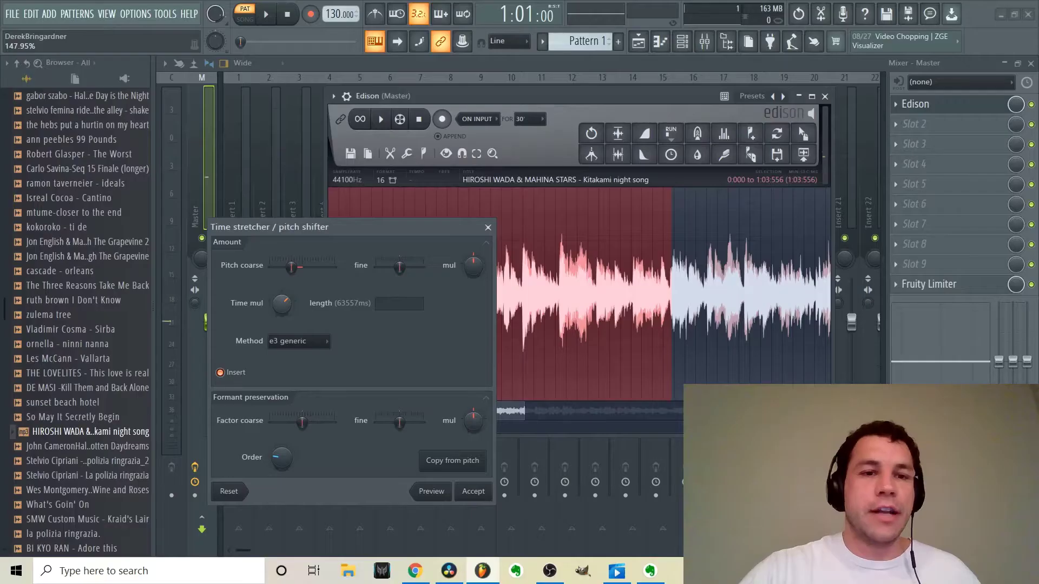
pyautogui.click(472, 489)
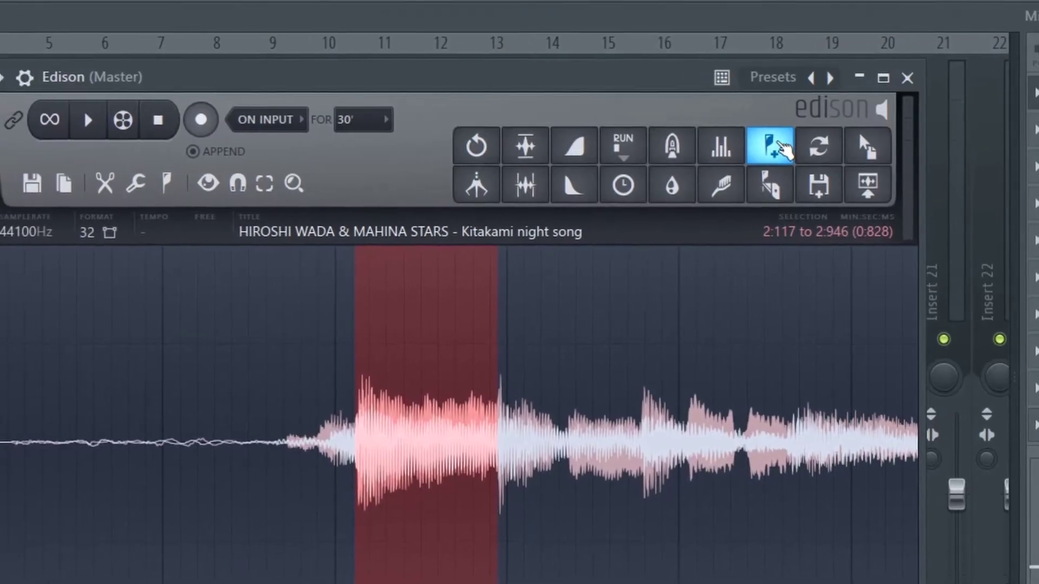
# - Move the start of the waveform selection to 1:900, keeping its end at 1:30:973
pyautogui.click(777, 146)
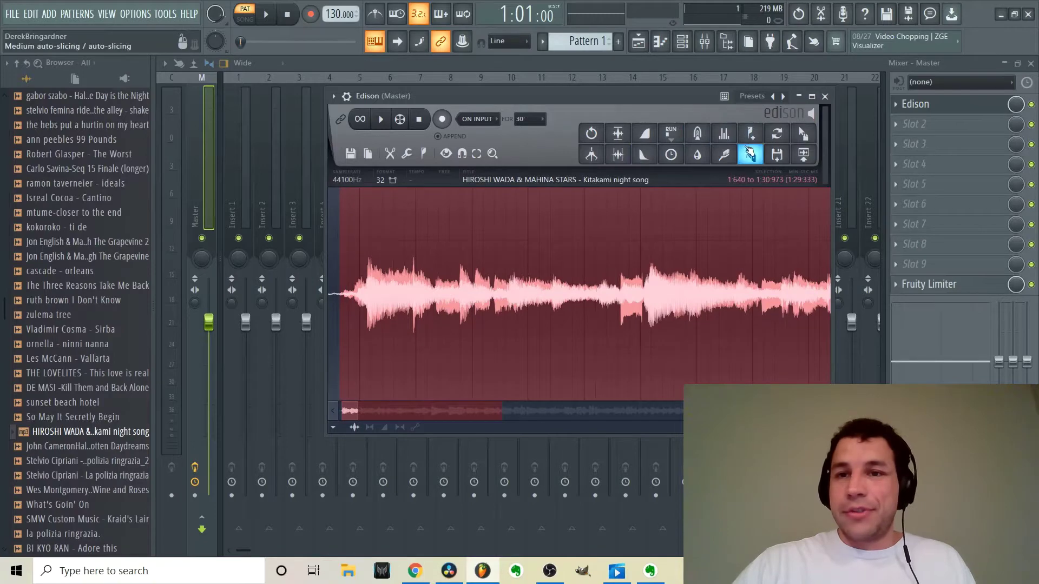
pyautogui.moveTo(341, 336); pyautogui.dragTo(382, 345)
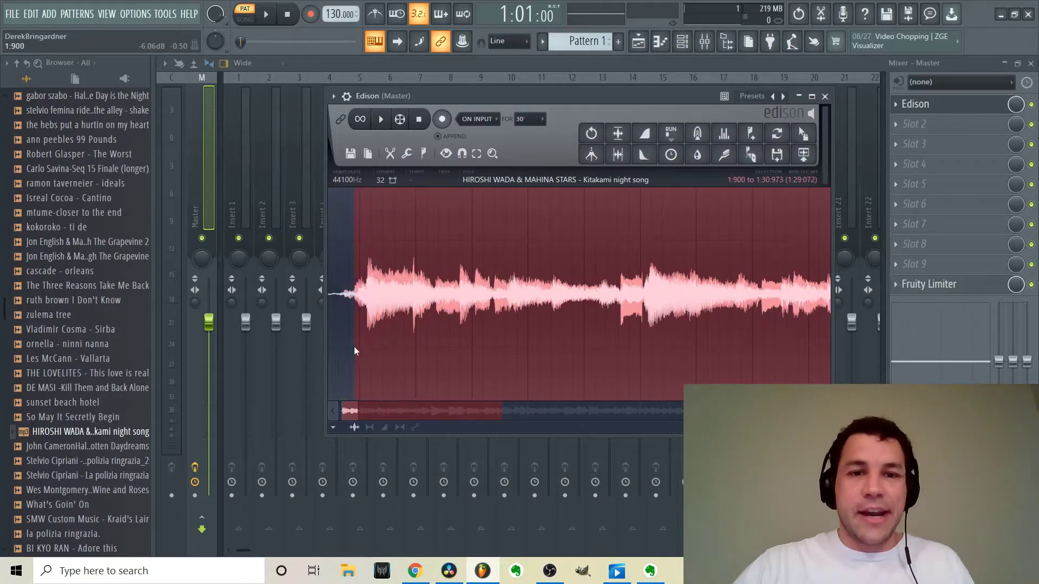
pyautogui.scroll(-4, 358, 345)
# - Play the selected section twice from its start to check where the sample begins
pyautogui.press('space')
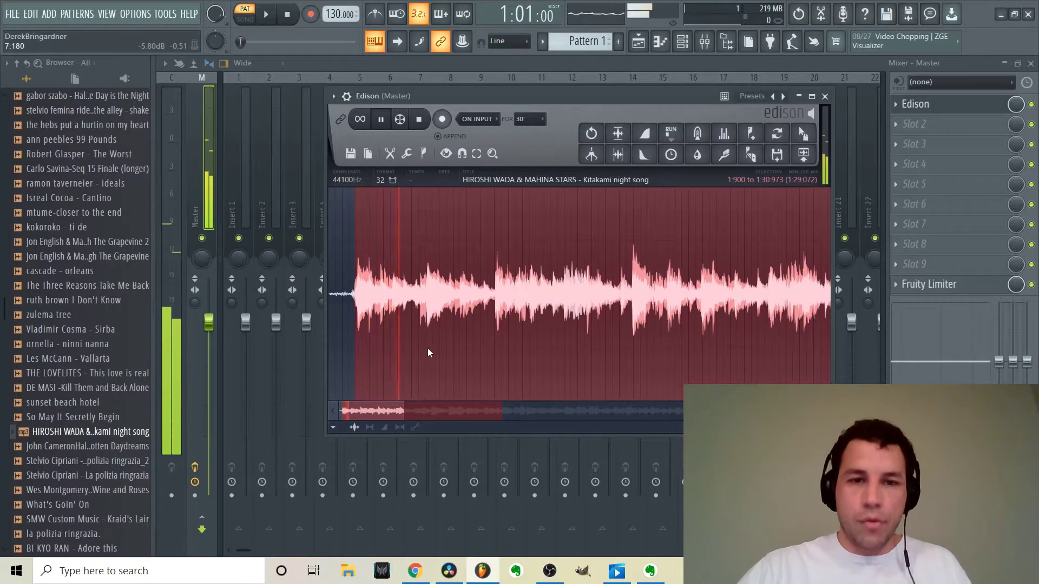
pyautogui.press('space')
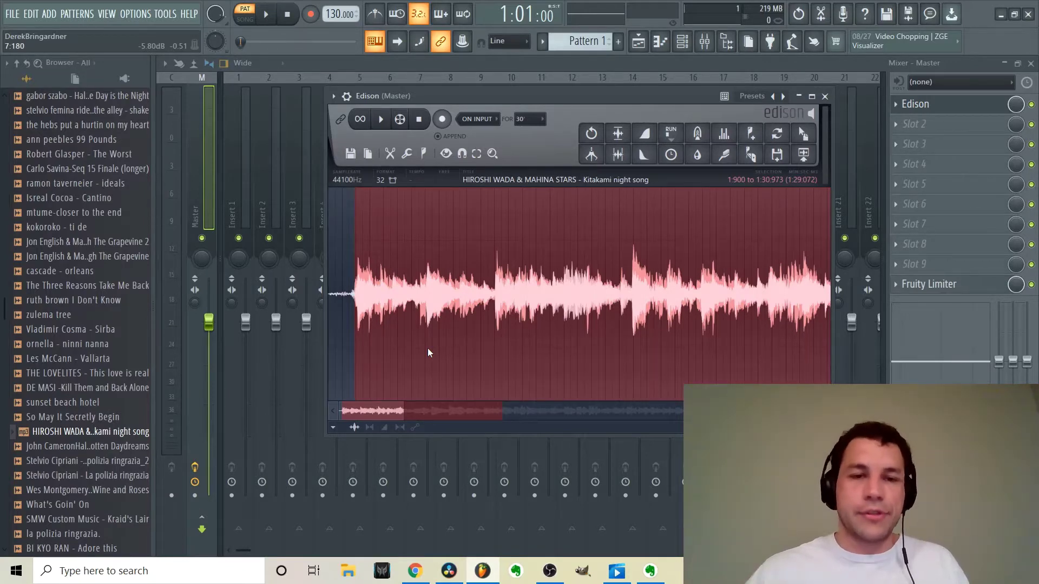
pyautogui.press('space')
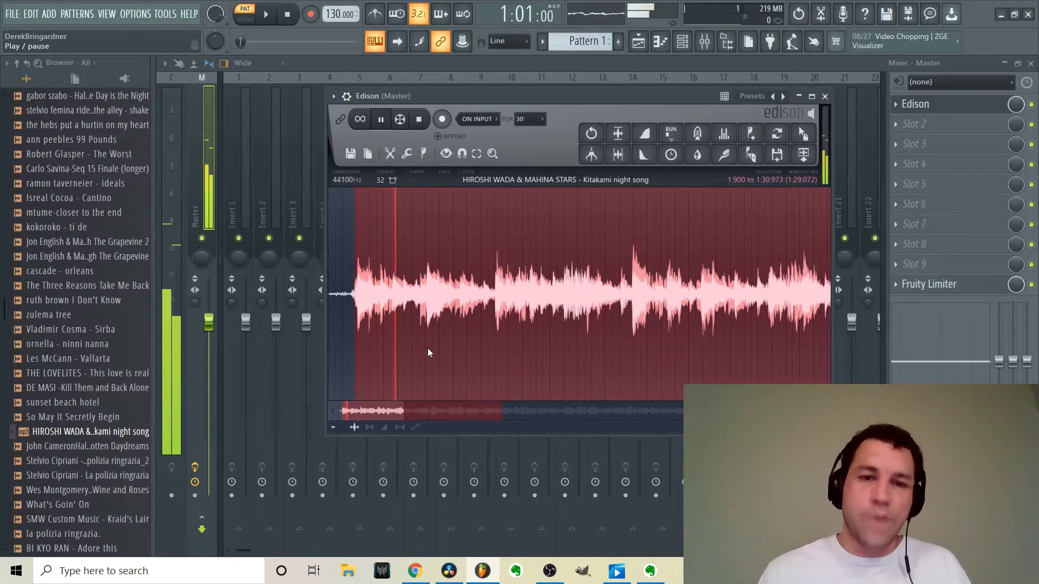
pyautogui.press('space')
pyautogui.scroll(4, 359, 304)
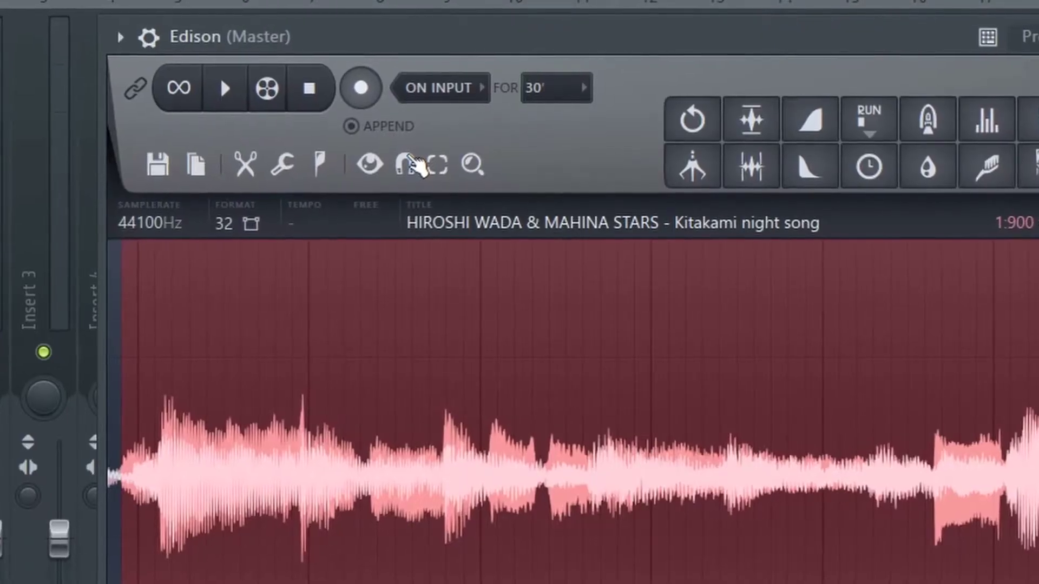
# - Set Edison's selection snapping to Snap to zero-crossing
pyautogui.click(414, 163)
pyautogui.click(411, 161)
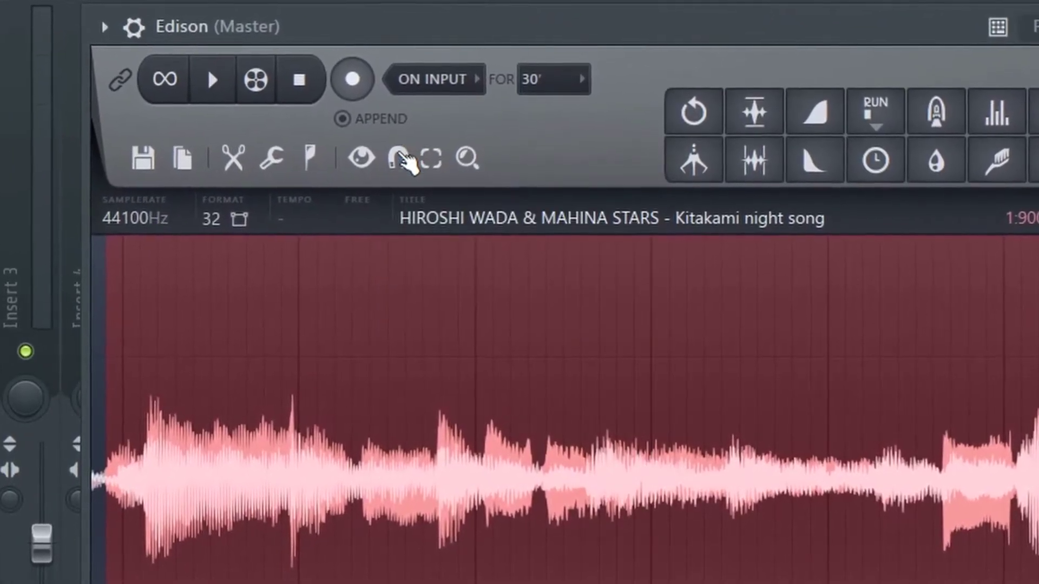
pyautogui.click(409, 158)
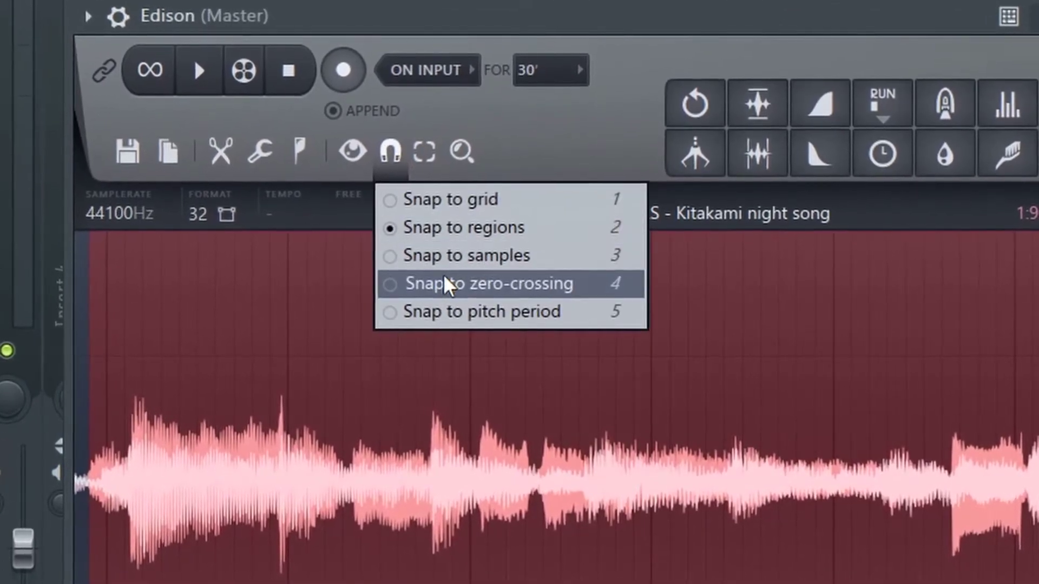
pyautogui.click(442, 277)
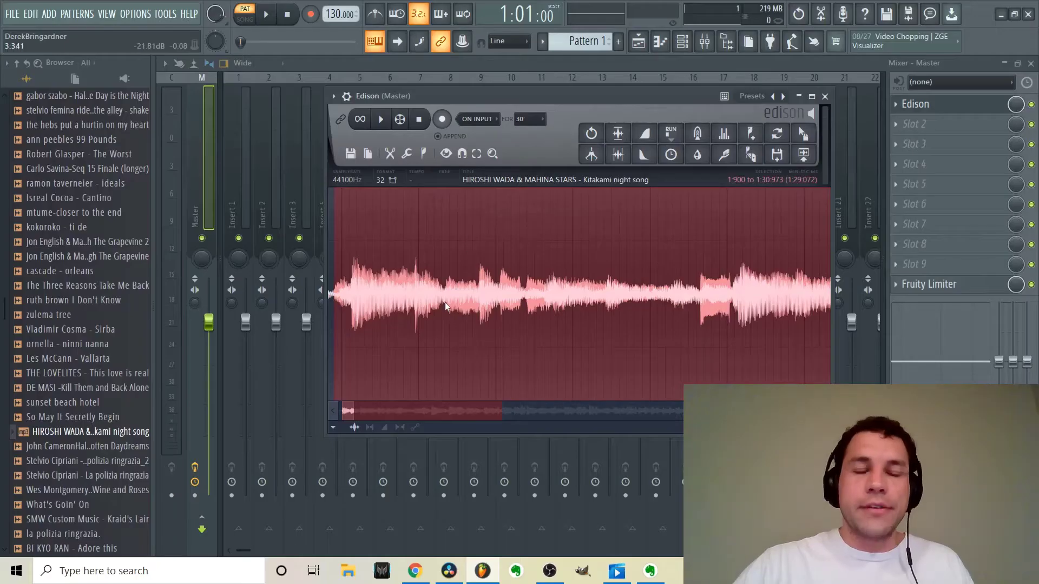
pyautogui.scroll(3, 351, 343)
pyautogui.click(462, 154)
pyautogui.click(471, 209)
pyautogui.scroll(3, 378, 314)
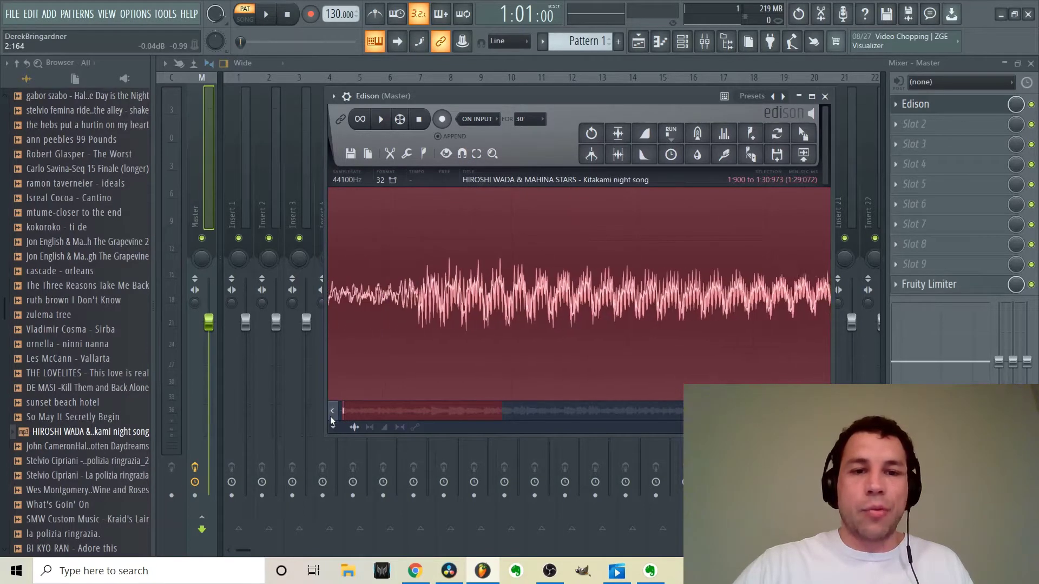
# - Move the selection start to 2:051, play it as a check, and shift the start to 2:131
pyautogui.moveTo(344, 389); pyautogui.dragTo(447, 358)
pyautogui.press('space')
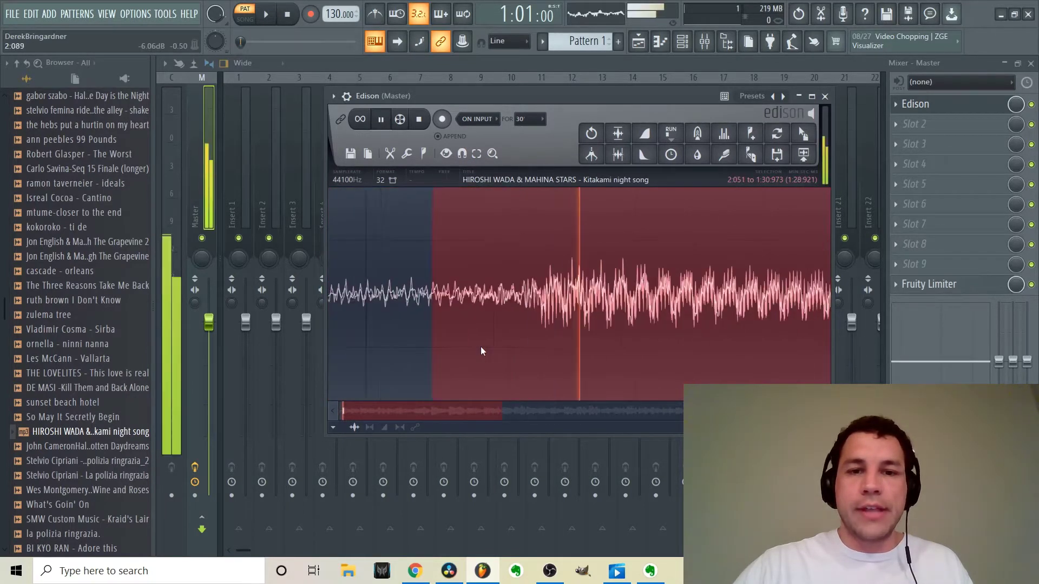
pyautogui.press('space')
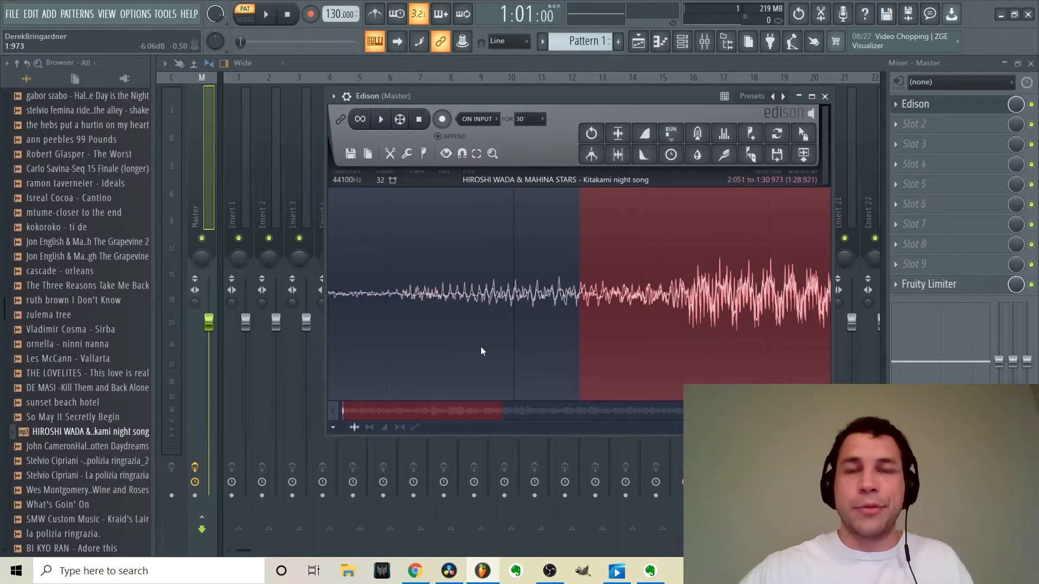
pyautogui.scroll(-5, 609, 310)
pyautogui.moveTo(606, 311); pyautogui.dragTo(621, 311)
pyautogui.scroll(5, 620, 311)
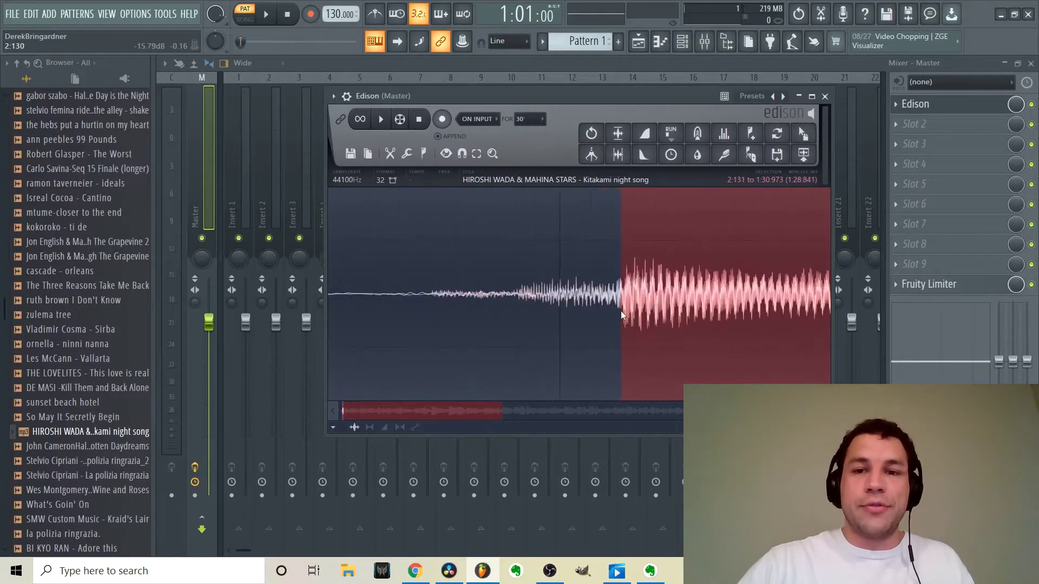
# - Set Edison's snapping to Snap to zero-crossing and move the selection start to about 2:118, just ahead of the attack
pyautogui.click(462, 154)
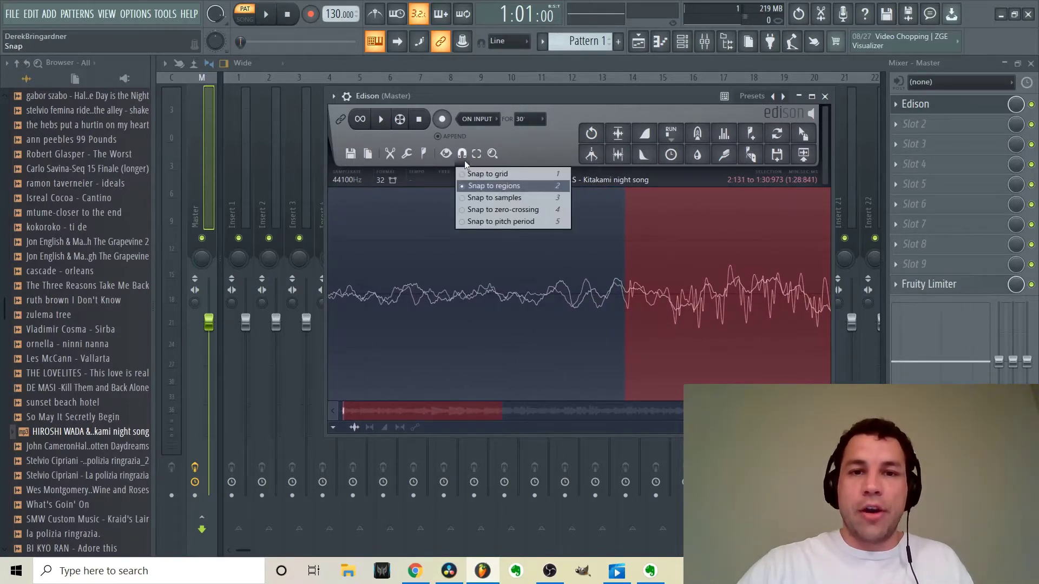
pyautogui.click(511, 209)
pyautogui.moveTo(619, 301); pyautogui.dragTo(518, 332)
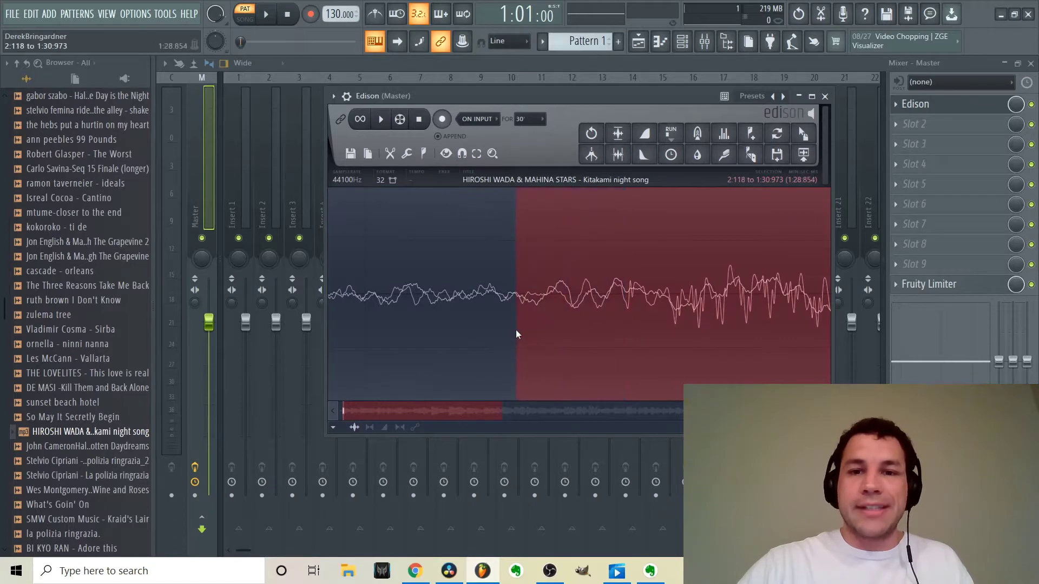
# - Audition the selection, shorten its end to 9:806, and add a marker at the selection start
pyautogui.press('space')
pyautogui.scroll(-3, 520, 335)
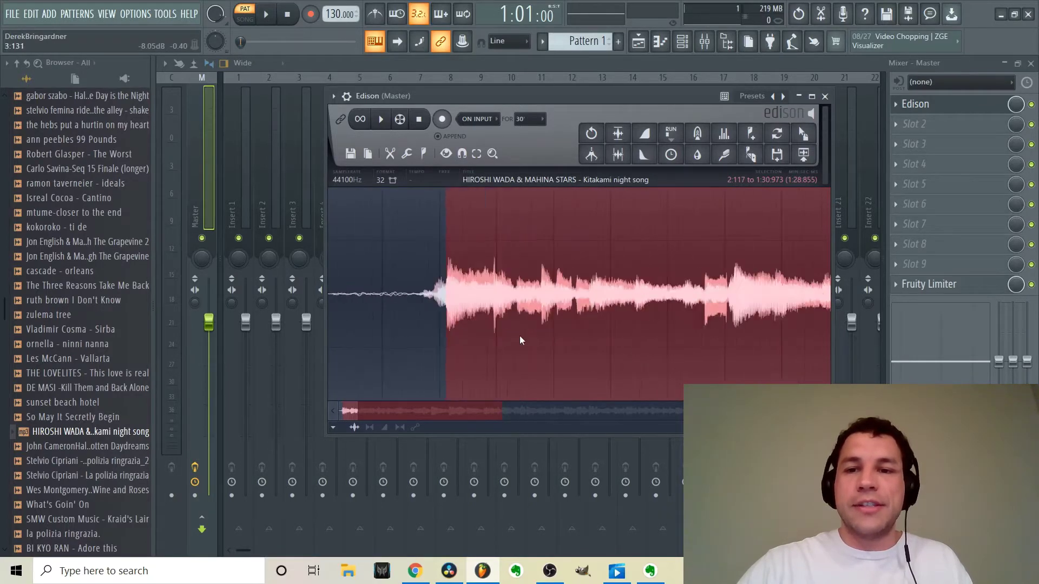
pyautogui.press('space')
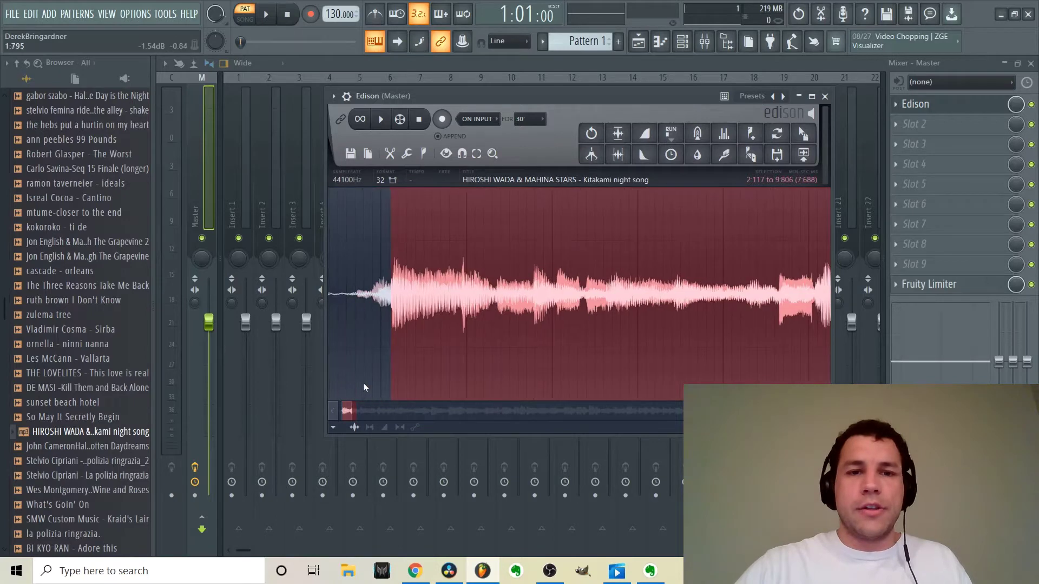
pyautogui.press('space')
pyautogui.press('space')
pyautogui.press('space')
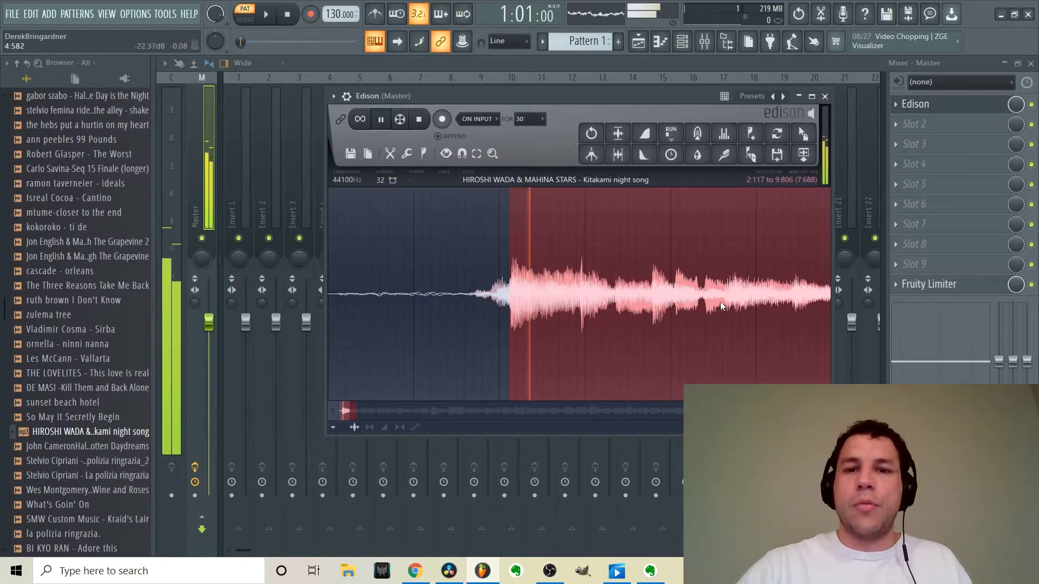
pyautogui.press('space')
pyautogui.click(750, 133)
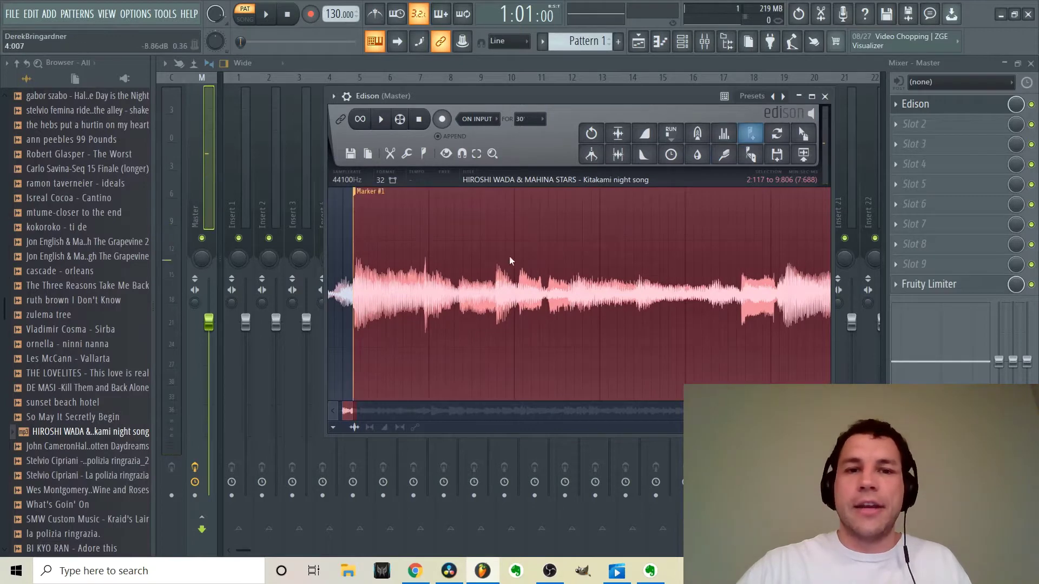
# - Play the section from the first marker and move the selection start to 2:903, just before the next transient
pyautogui.press('space')
pyautogui.press('space')
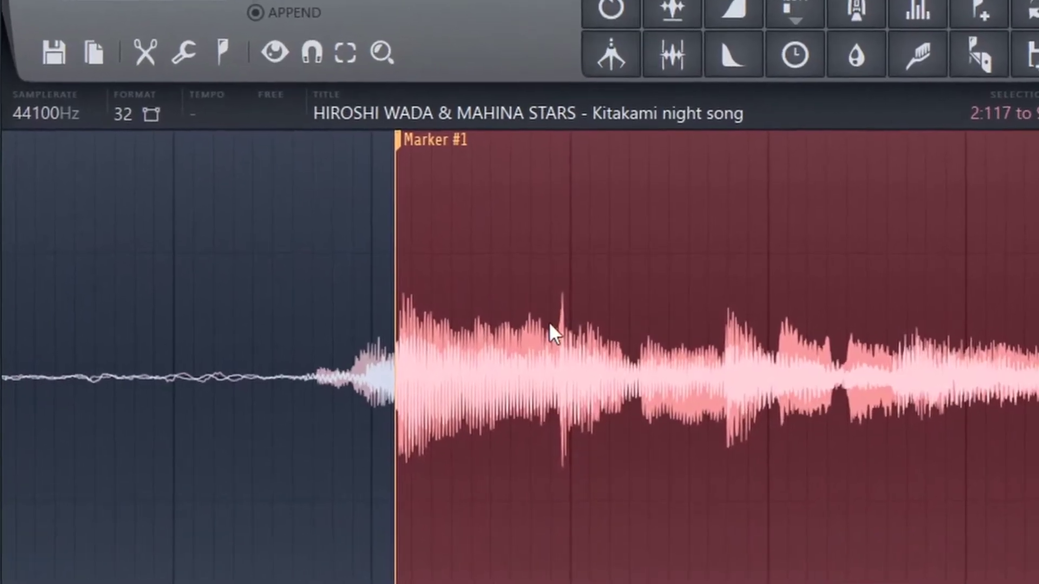
pyautogui.moveTo(391, 417)
pyautogui.mouseDown()
pyautogui.moveTo(556, 464)
pyautogui.moveTo(551, 441)
pyautogui.moveTo(537, 446)
pyautogui.mouseUp()
pyautogui.scroll(3, 537, 447)
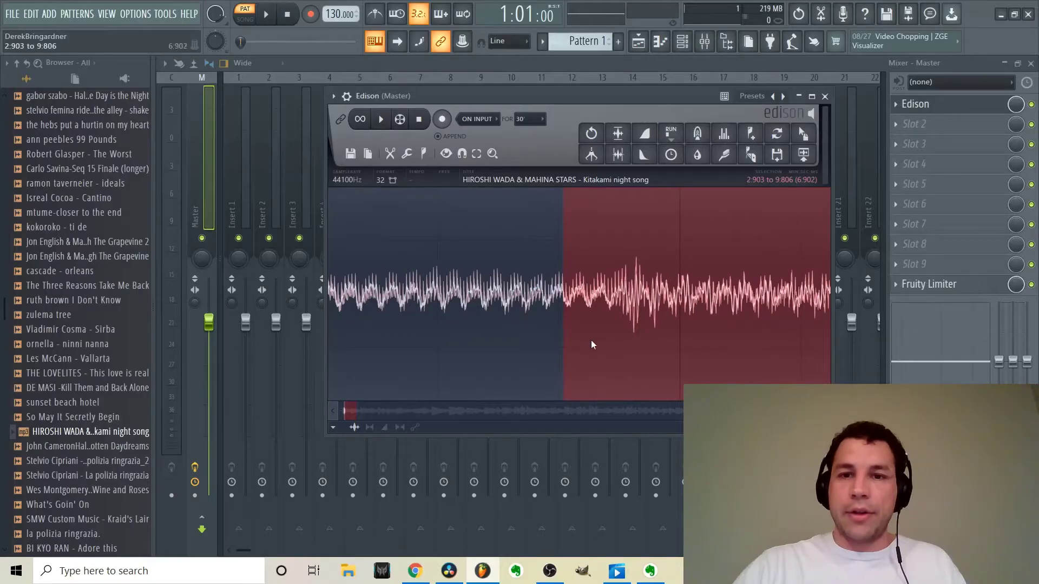
pyautogui.moveTo(591, 340); pyautogui.dragTo(614, 375)
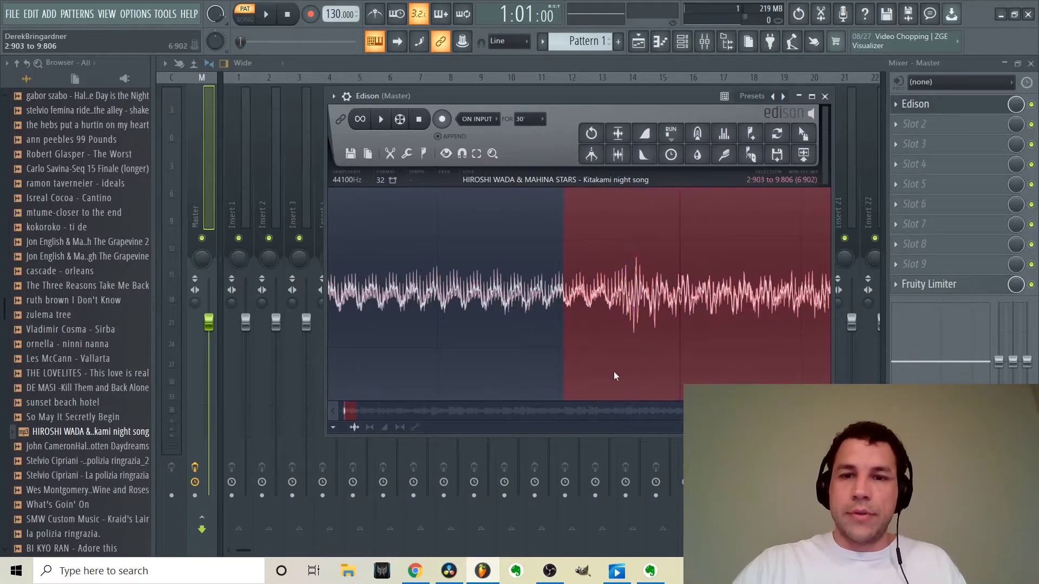
# - Play the selection from 2:903 repeatedly to check where the second chop should begin
pyautogui.press('space')
pyautogui.press('space')
pyautogui.press('space')
pyautogui.press('space')
pyautogui.scroll(-5, 620, 347)
pyautogui.scroll(4, 620, 347)
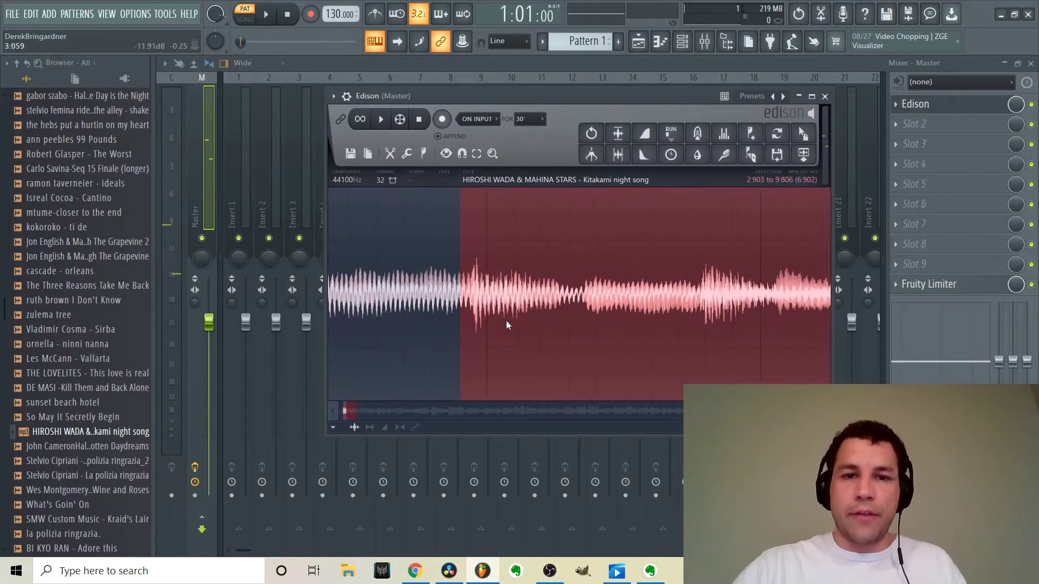
pyautogui.press('space')
pyautogui.press('space')
pyautogui.press('space')
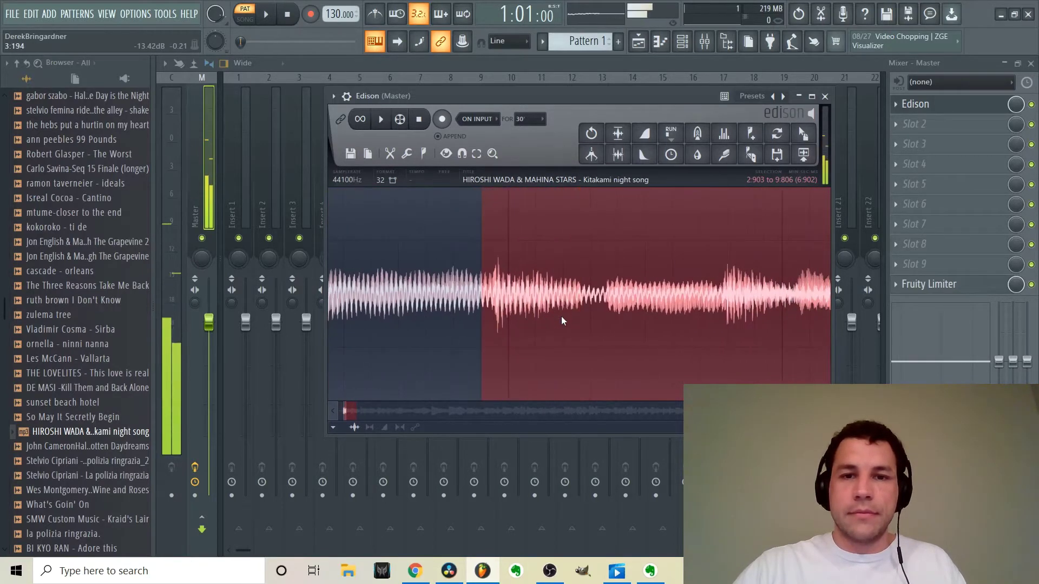
pyautogui.press('space')
pyautogui.press('space')
pyautogui.press('space')
pyautogui.press('space')
pyautogui.press('space')
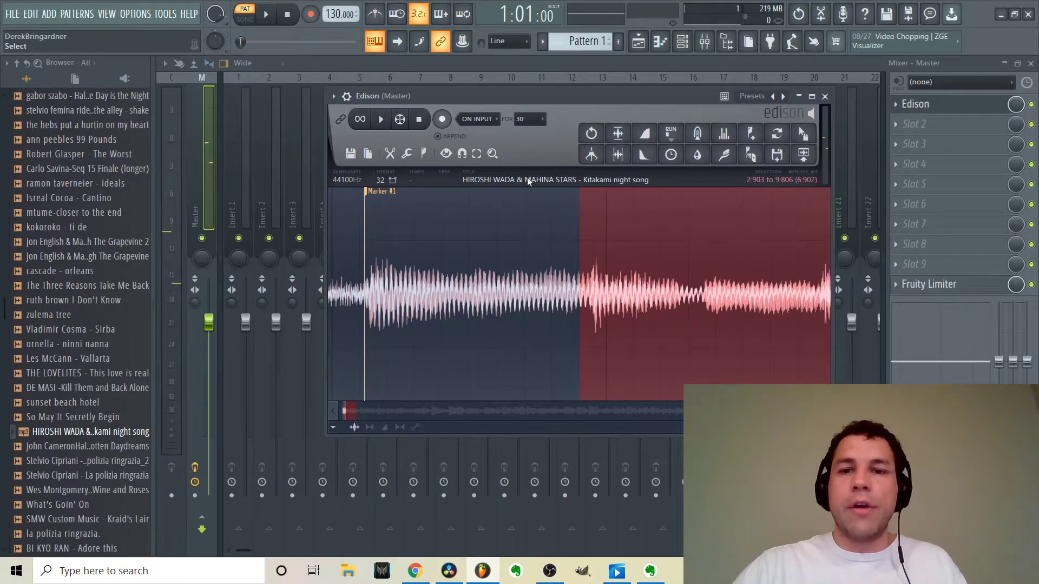
# - Switch Edison's snapping to Snap to regions for free placement of the second chop point
pyautogui.moveTo(584, 316); pyautogui.dragTo(587, 366)
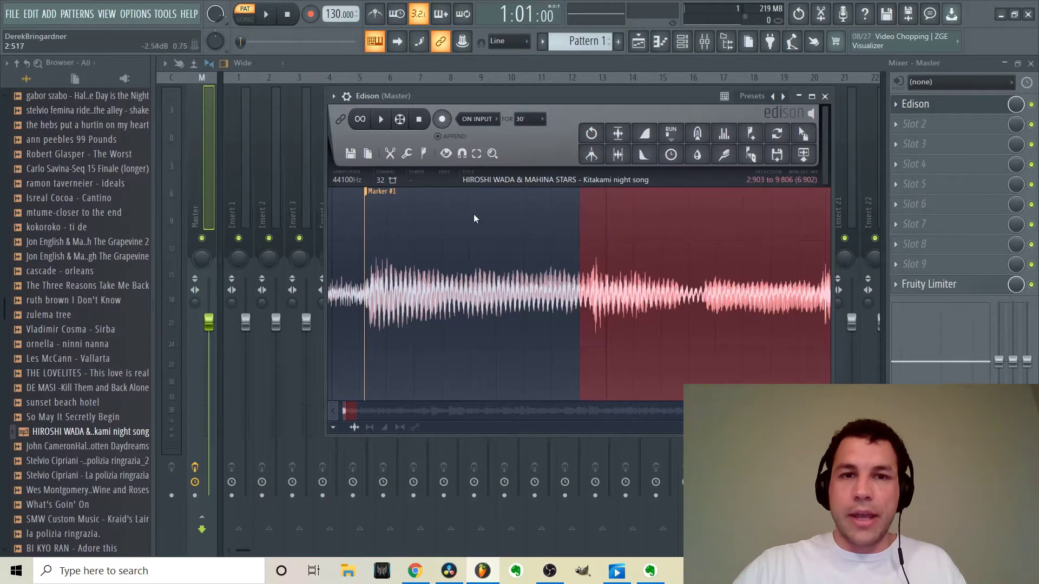
pyautogui.click(462, 154)
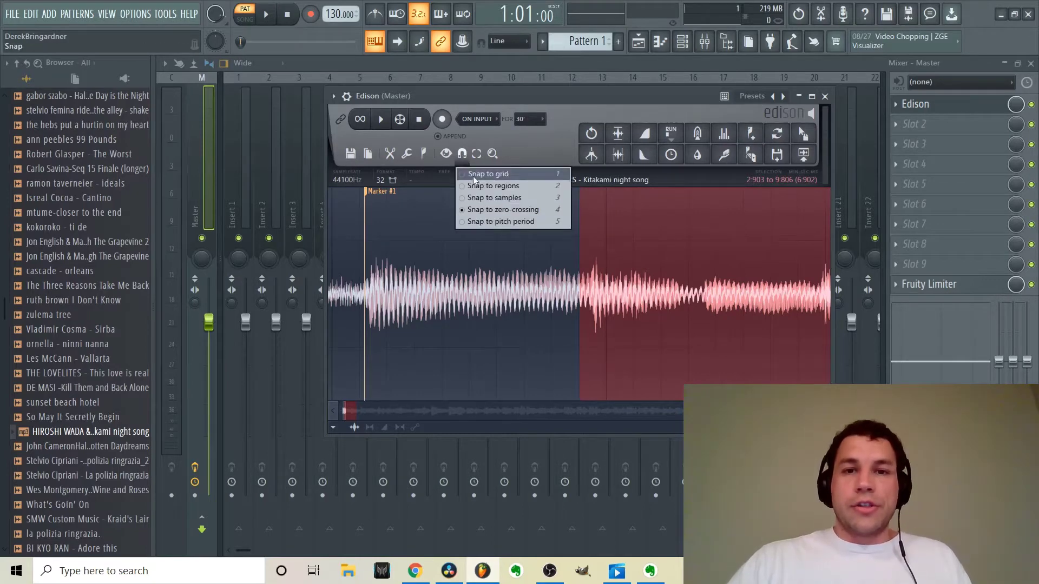
pyautogui.click(478, 186)
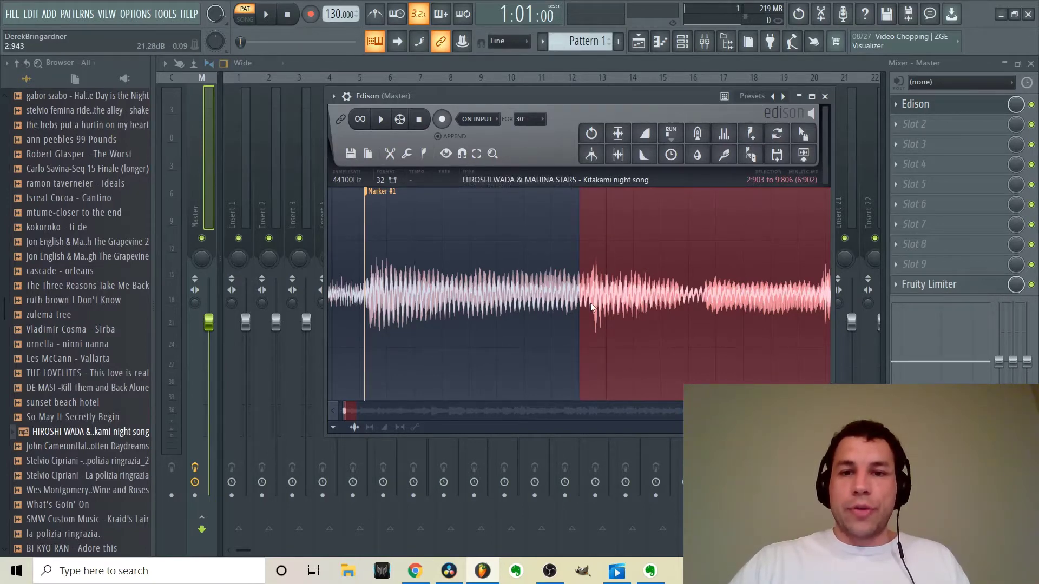
# - Move the selection start to the zero crossing at 2:946 and add a second marker there
pyautogui.scroll(10, 589, 303)
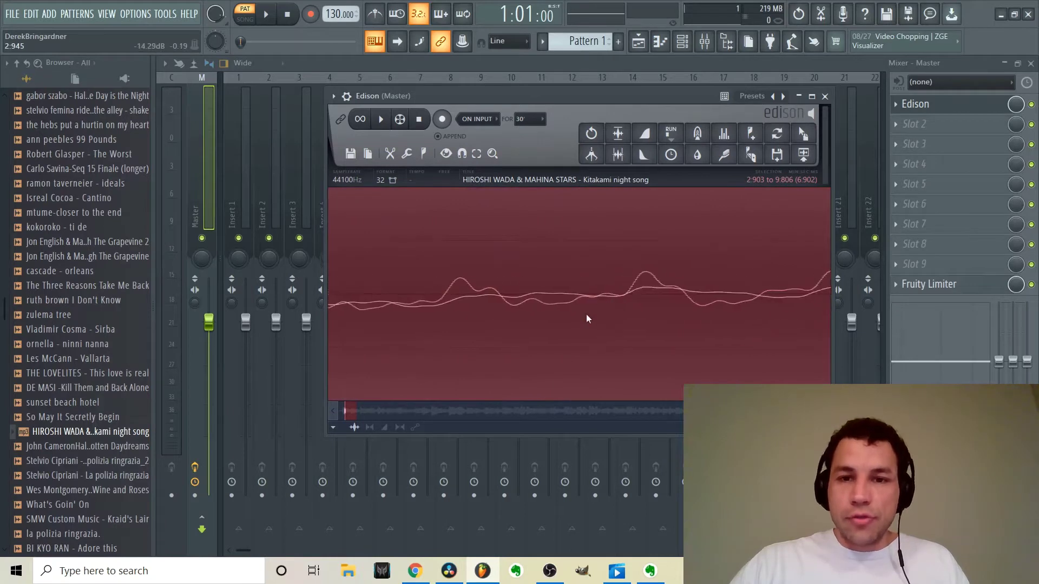
pyautogui.scroll(5, 587, 318)
pyautogui.scroll(-3, 584, 304)
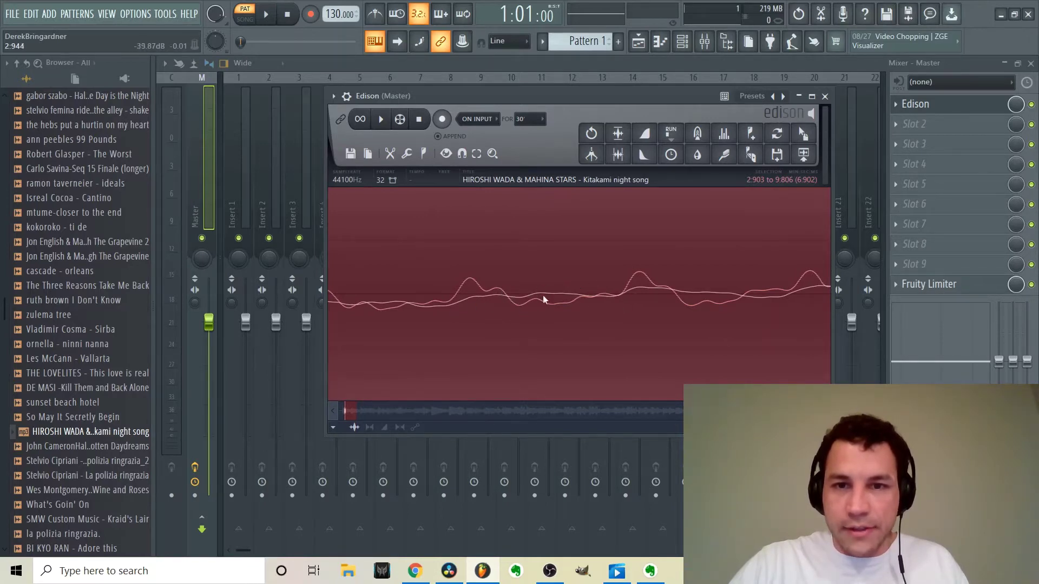
pyautogui.scroll(3, 633, 311)
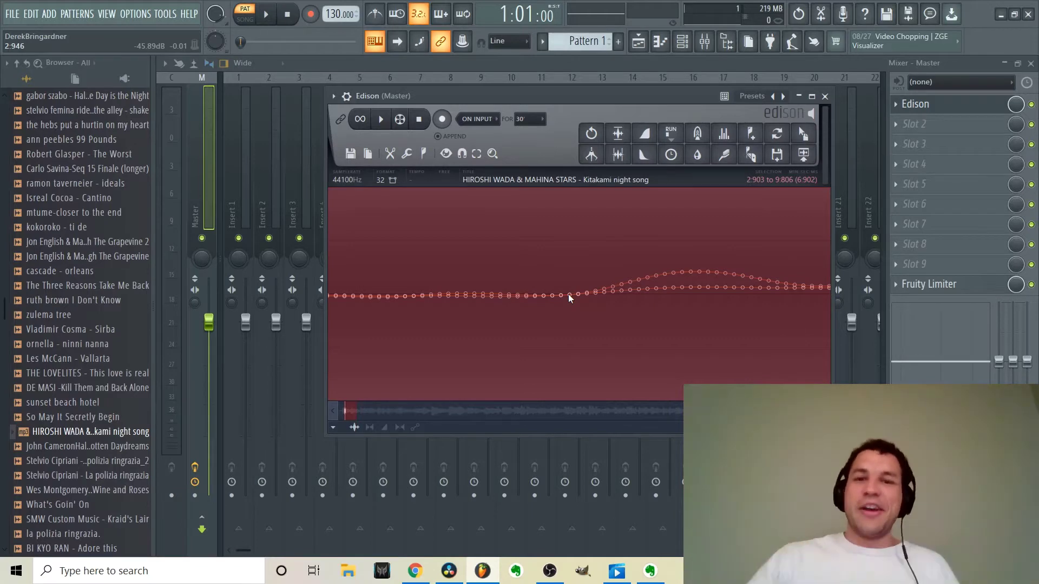
pyautogui.rightClick(563, 296)
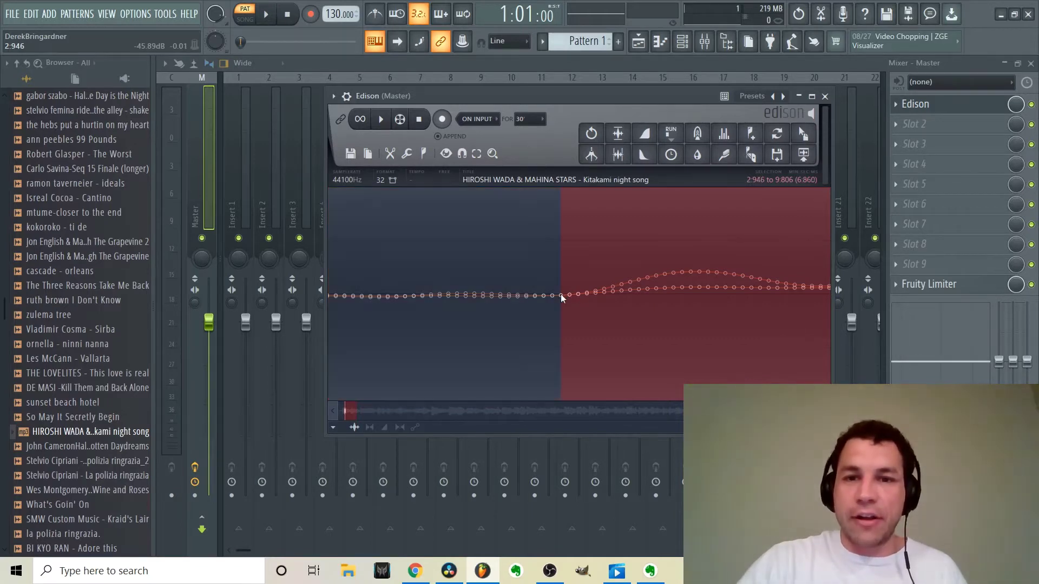
pyautogui.scroll(-6, 579, 309)
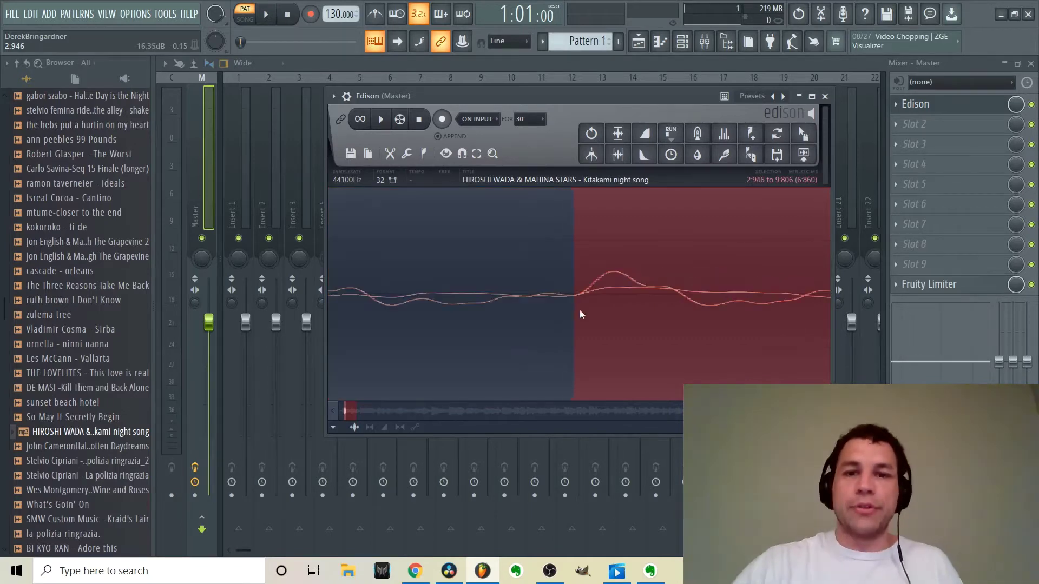
pyautogui.click(749, 134)
# - Play the section from the second marker to check the chop, and open the snapping options
pyautogui.press('space')
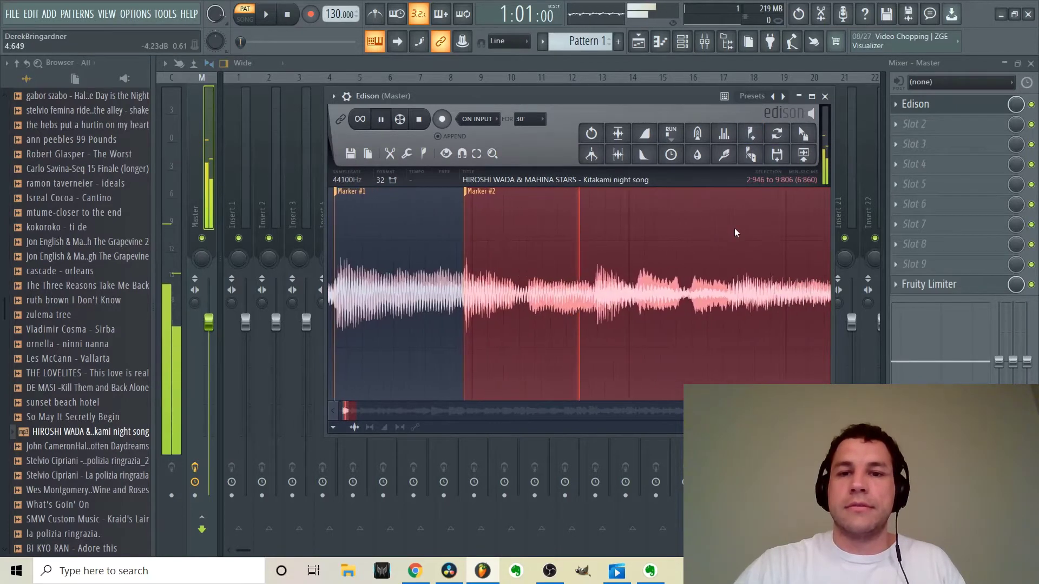
pyautogui.press('space')
pyautogui.click(462, 153)
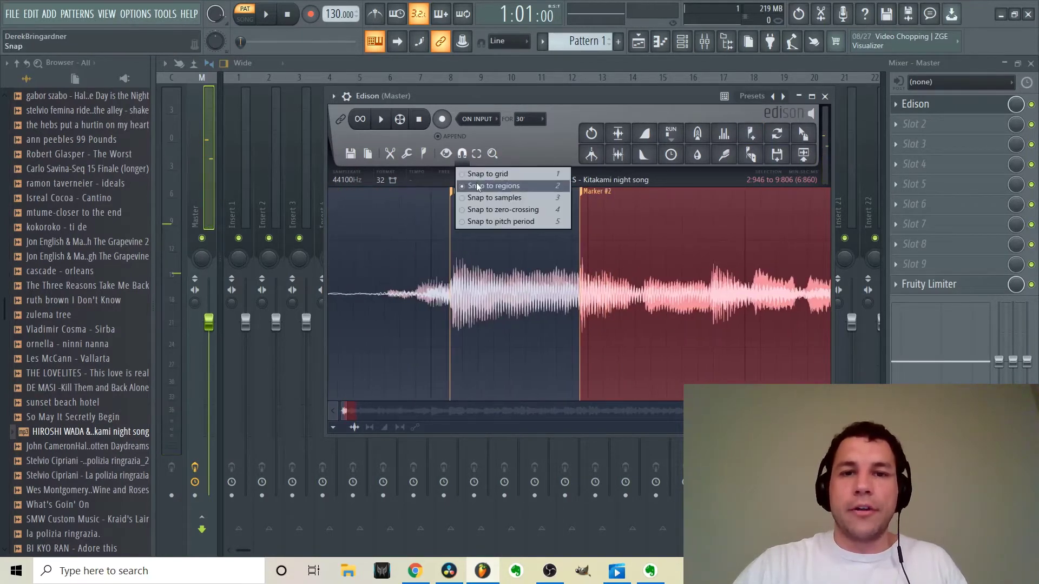
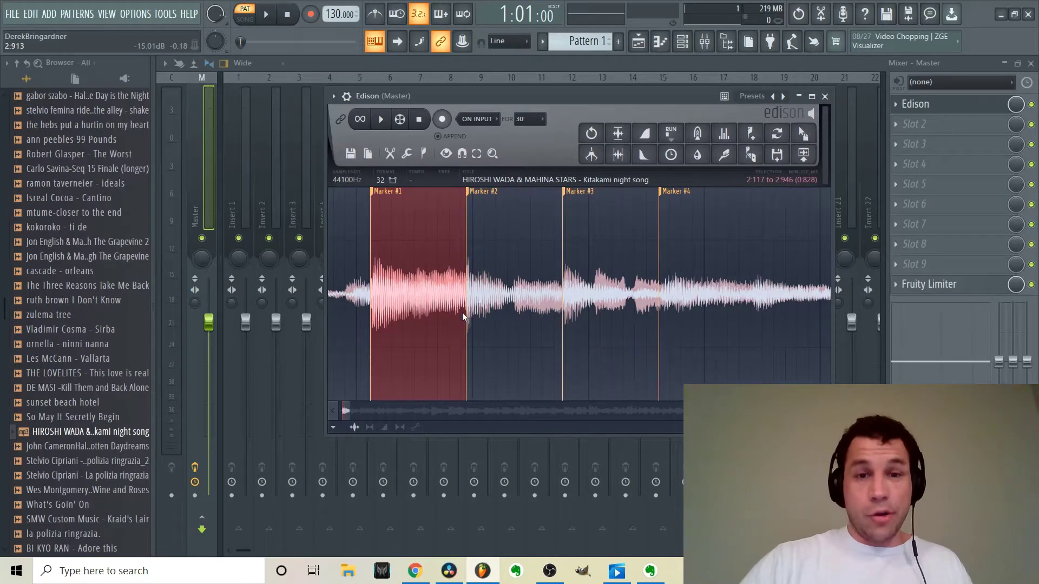
# - Add the first chop between Marker #1 and Marker #2 to the channel rack as a new channel
pyautogui.click(682, 48)
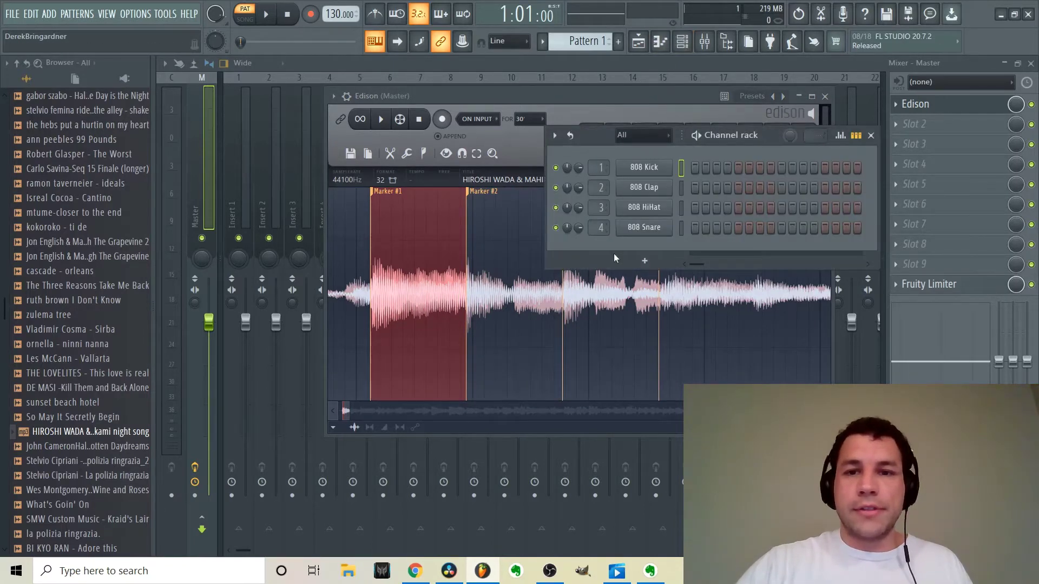
pyautogui.moveTo(554, 96); pyautogui.dragTo(671, 118)
pyautogui.click(682, 48)
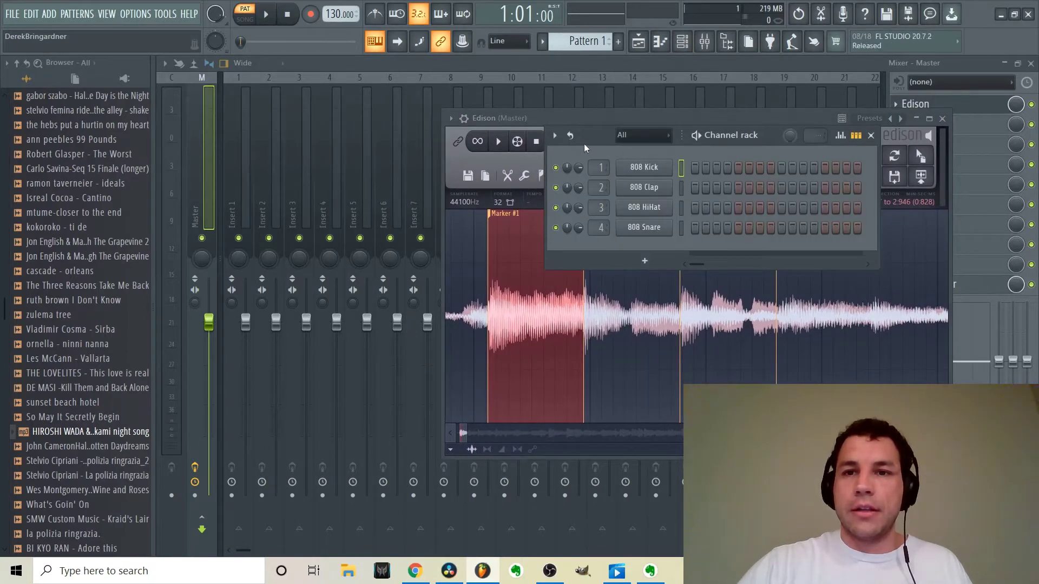
pyautogui.moveTo(583, 144); pyautogui.dragTo(298, 164)
pyautogui.moveTo(920, 157)
pyautogui.mouseDown()
pyautogui.moveTo(434, 218)
pyautogui.moveTo(352, 276)
pyautogui.mouseUp()
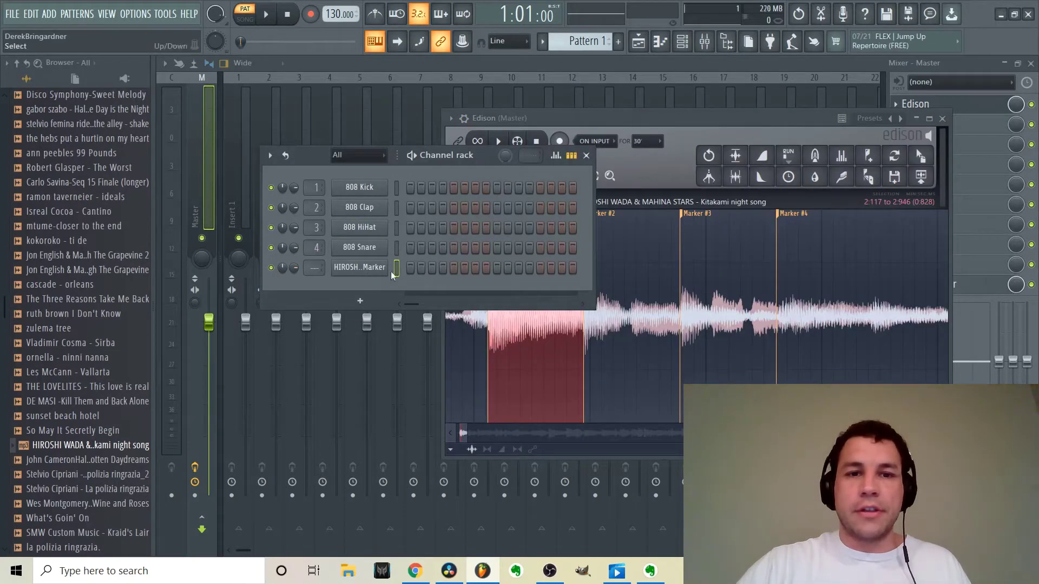
# - Trigger the new chop channel on the first step of Pattern 1 and play the pattern to hear it
pyautogui.click(410, 268)
pyautogui.click(266, 15)
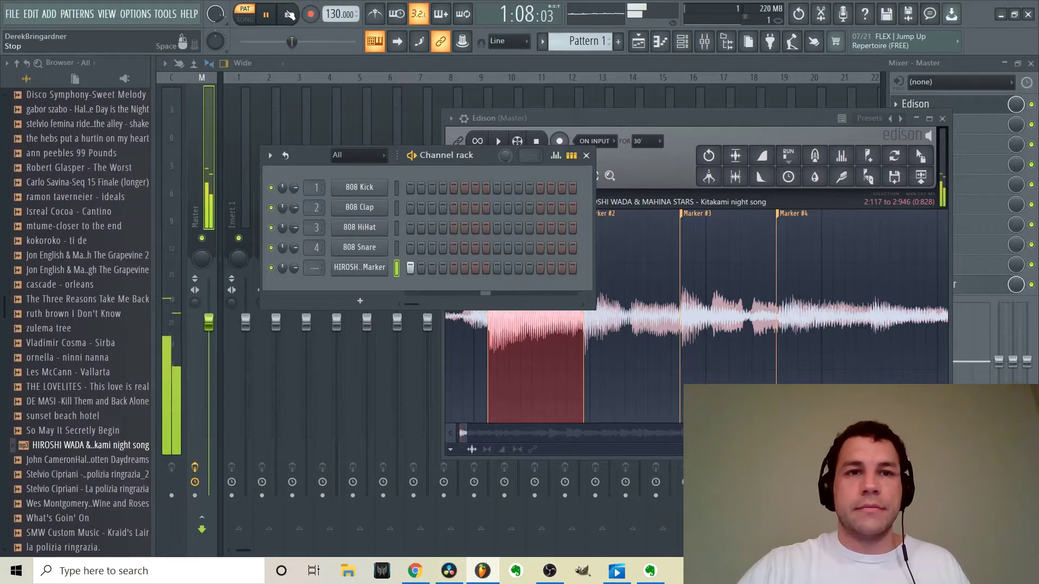
pyautogui.click(289, 15)
# - Add an FPC channel with the Empty preset and load the first chop onto its first pad
pyautogui.click(360, 298)
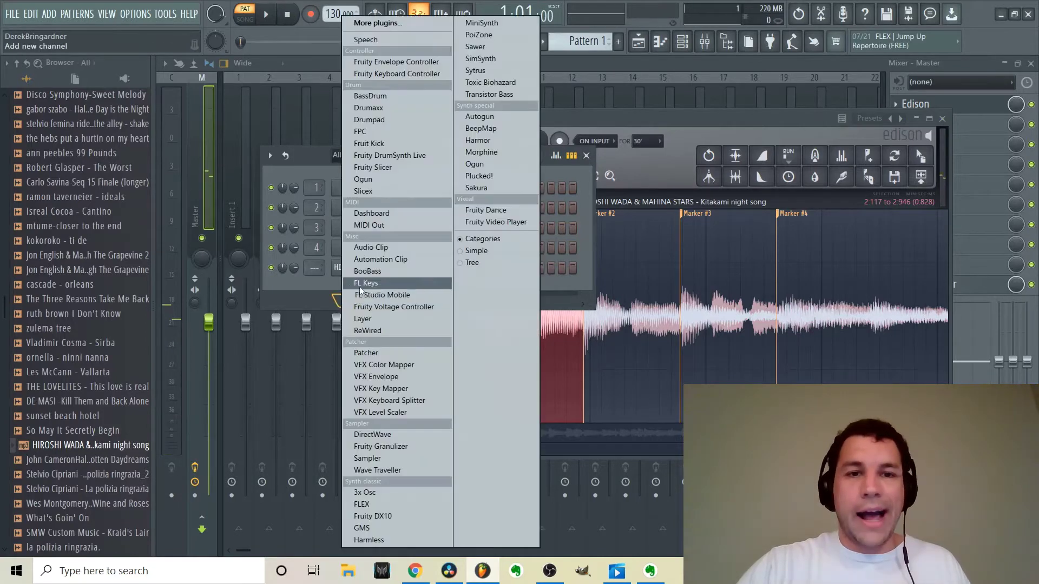
pyautogui.click(377, 173)
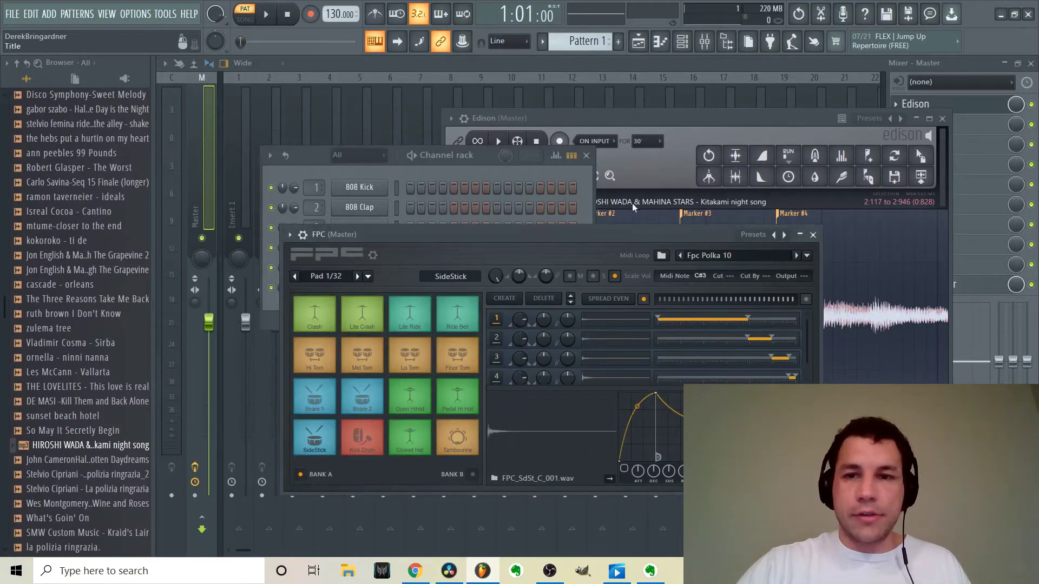
pyautogui.click(764, 238)
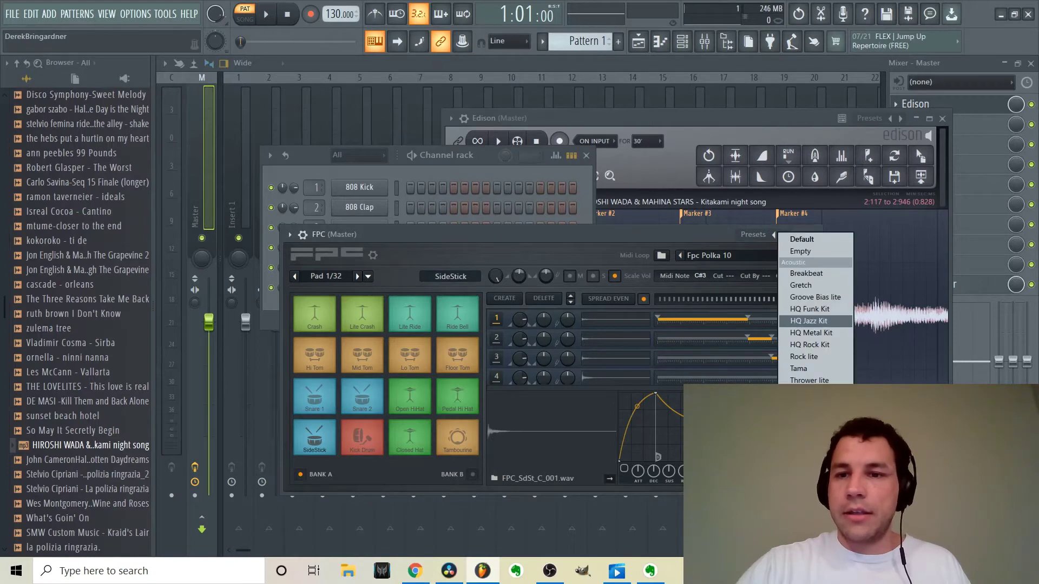
pyautogui.click(815, 252)
pyautogui.click(794, 142)
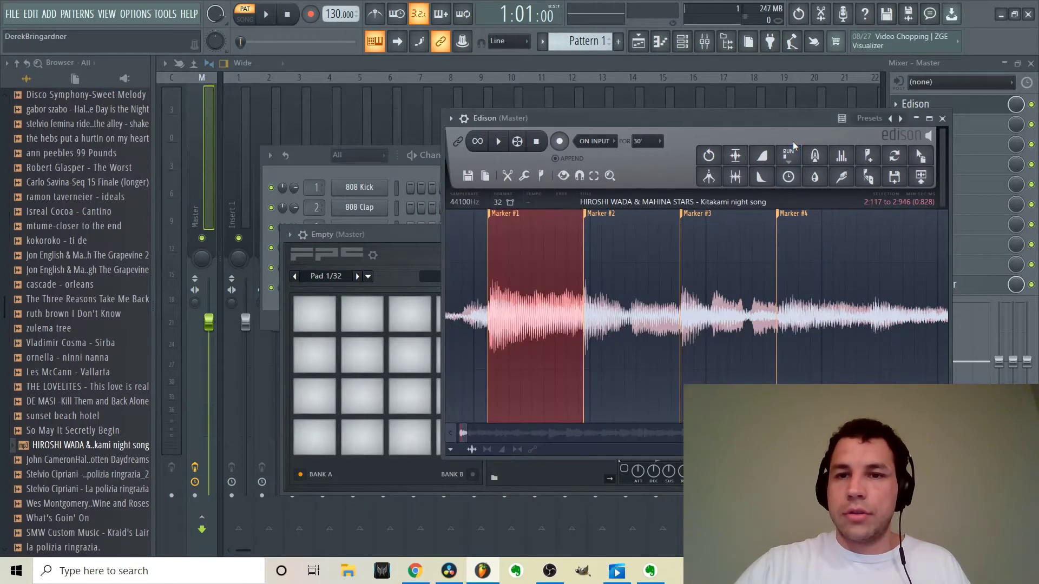
pyautogui.moveTo(919, 157); pyautogui.dragTo(315, 434)
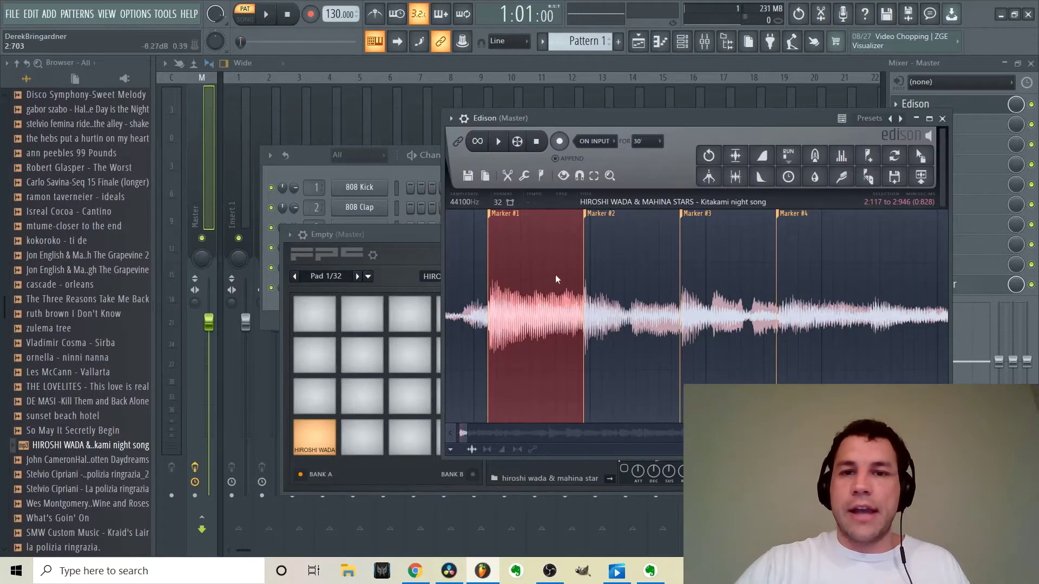
# - Load the second chop, from 2:946 to 3:777, onto the FPC's second pad and audition it
pyautogui.moveTo(585, 276)
pyautogui.mouseDown()
pyautogui.moveTo(554, 303)
pyautogui.moveTo(671, 340)
pyautogui.mouseUp()
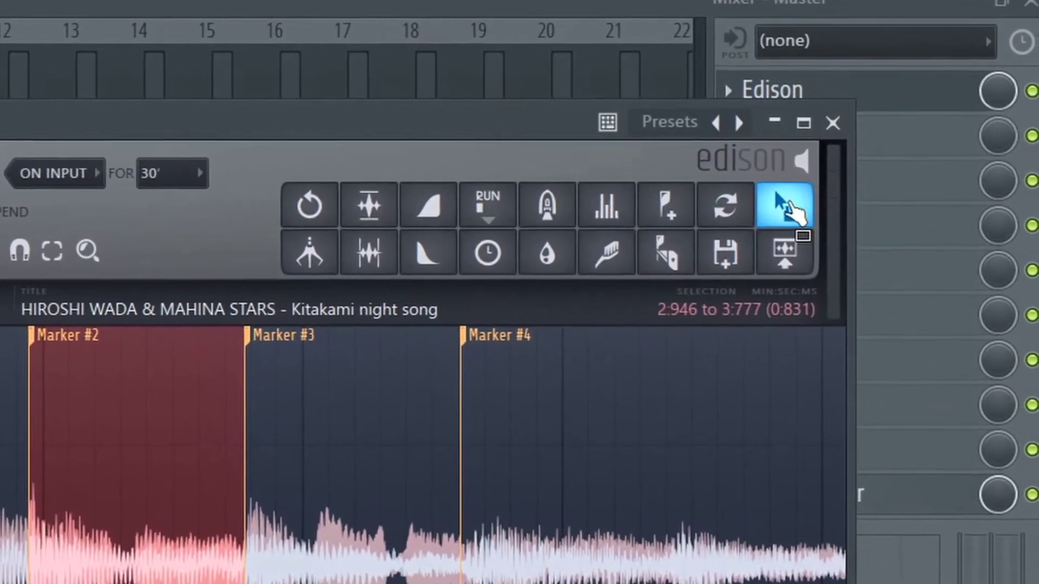
pyautogui.moveTo(787, 208); pyautogui.dragTo(365, 439)
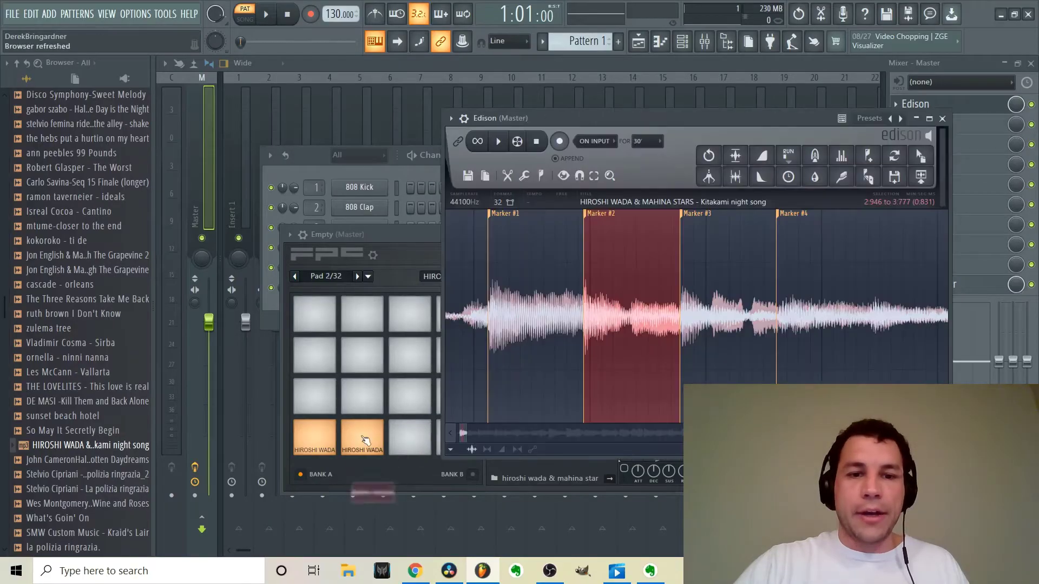
pyautogui.click(351, 439)
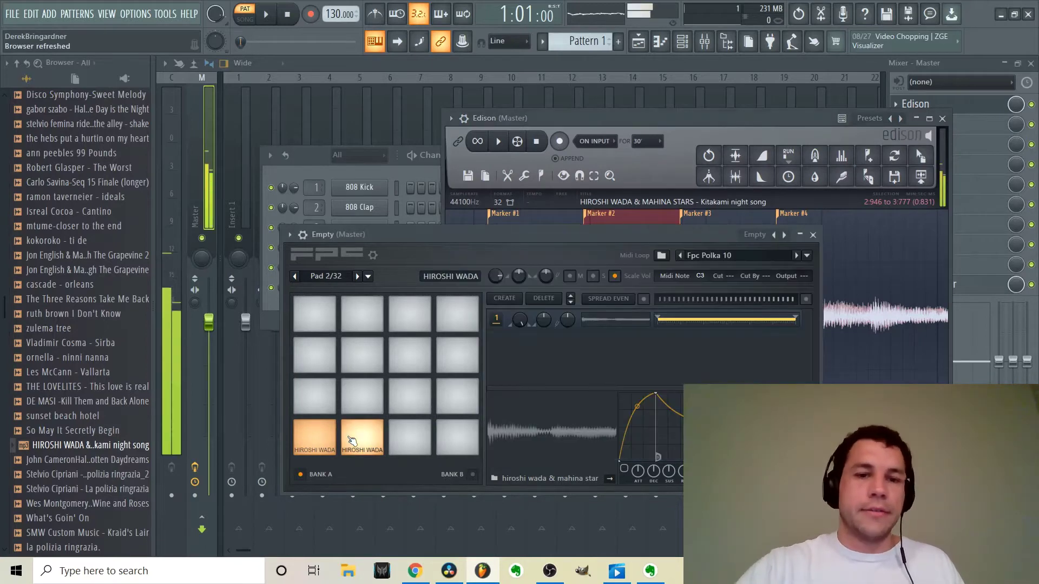
pyautogui.click(352, 441)
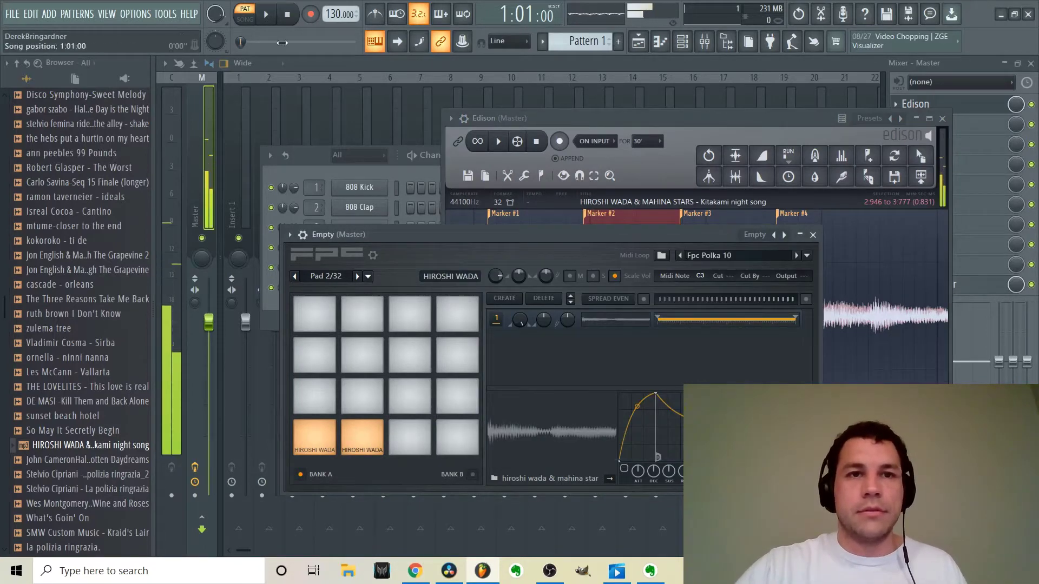
# - Examine the waveform around Marker #2 down to individual samples to check the zero crossing
pyautogui.scroll(3, 693, 316)
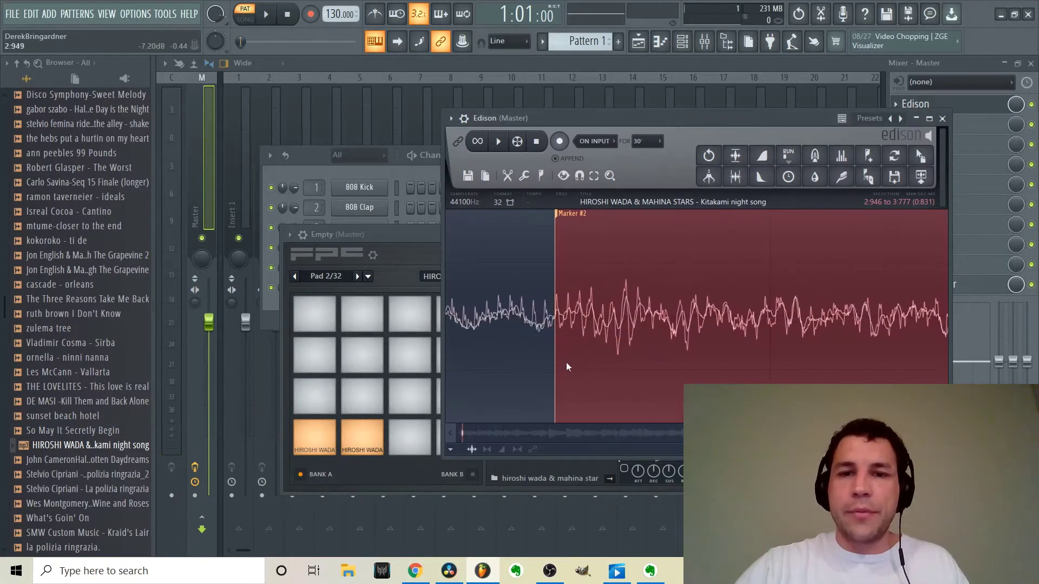
pyautogui.scroll(5, 616, 304)
pyautogui.scroll(-5, 602, 346)
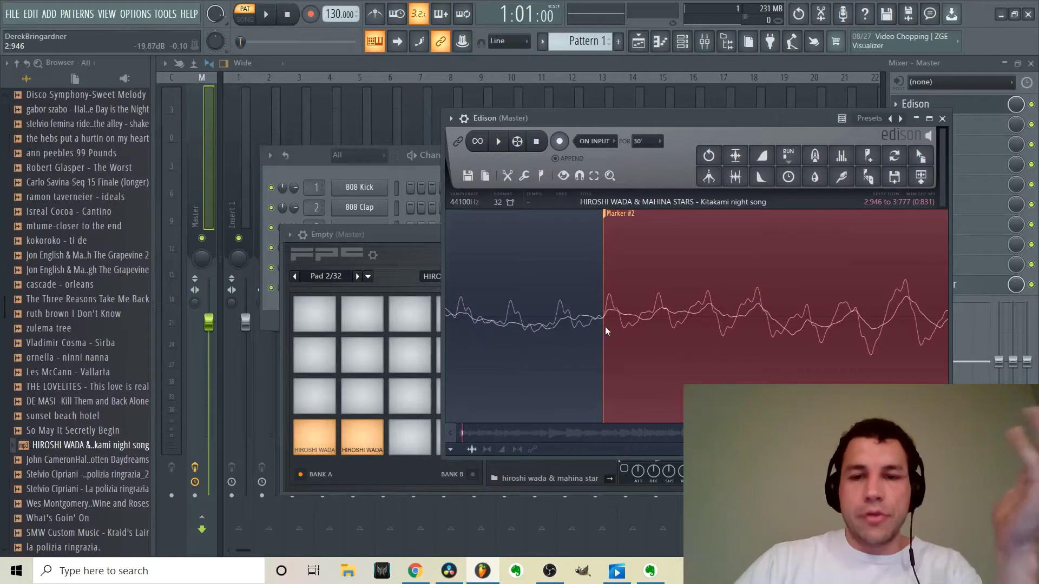
pyautogui.scroll(4, 605, 326)
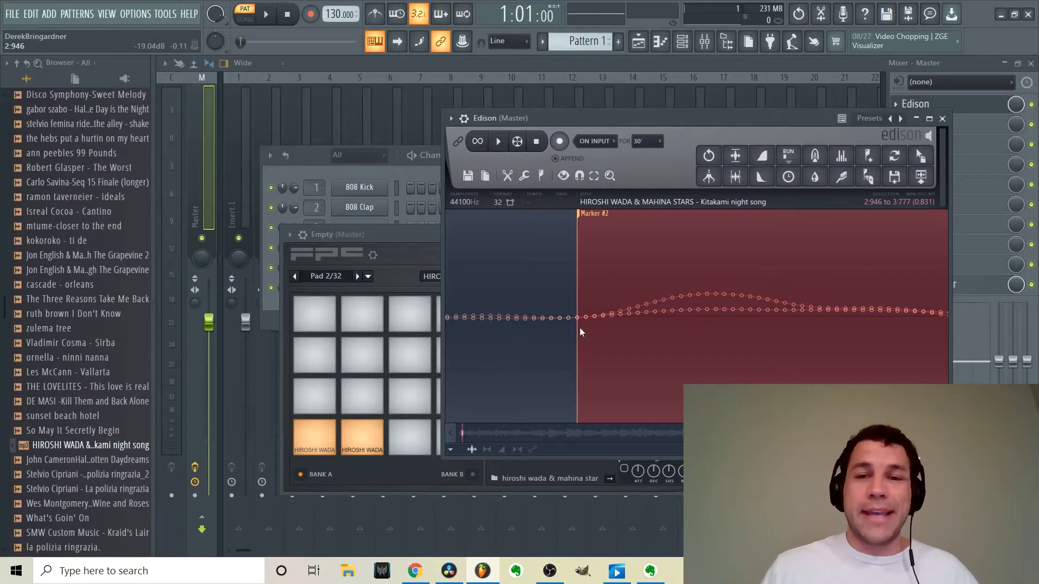
pyautogui.scroll(-3, 579, 326)
pyautogui.scroll(-3, 722, 292)
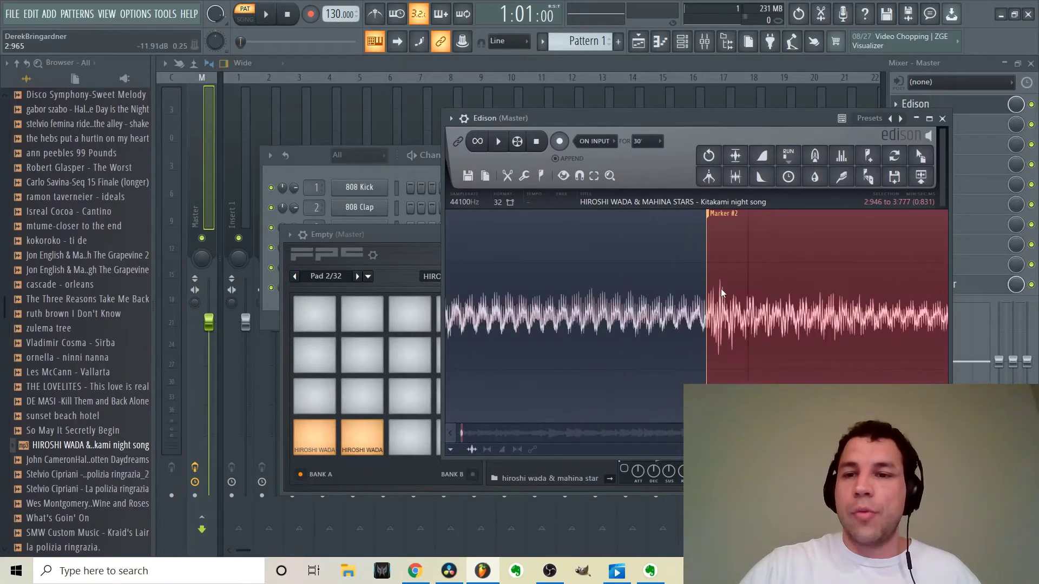
pyautogui.scroll(-3, 721, 292)
# - Narrow the selection to a few samples directly after the zero crossing at Marker #2
pyautogui.moveTo(819, 319); pyautogui.dragTo(745, 324)
pyautogui.scroll(5, 745, 323)
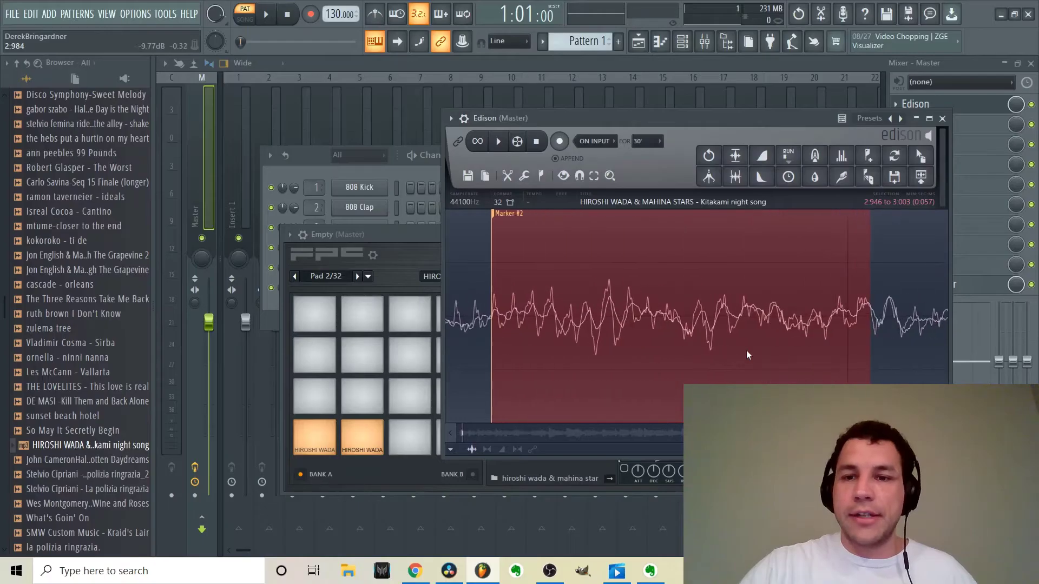
pyautogui.moveTo(747, 354); pyautogui.dragTo(470, 380)
pyautogui.scroll(5, 495, 370)
pyautogui.scroll(4, 469, 380)
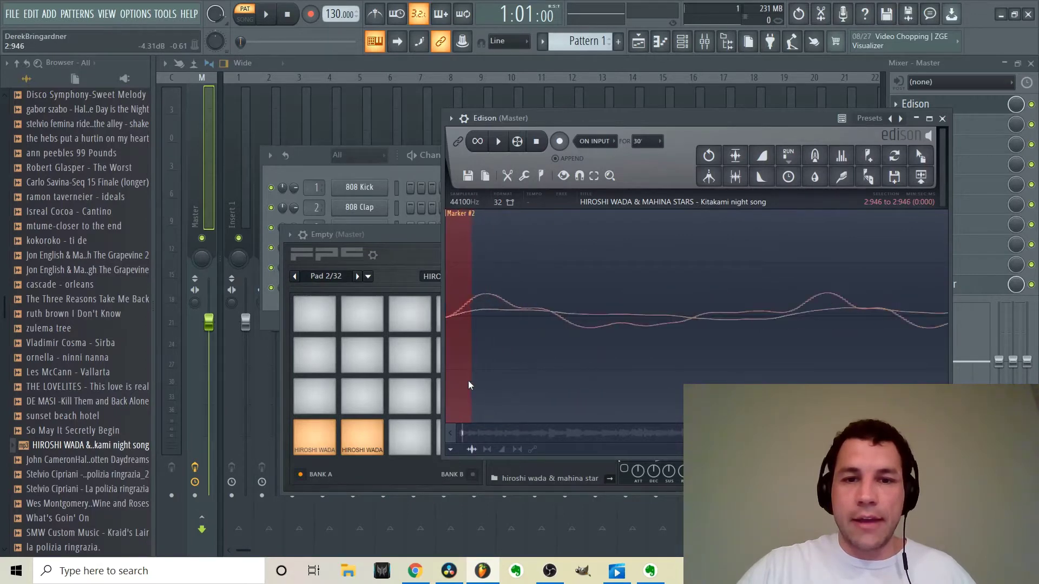
pyautogui.click(448, 435)
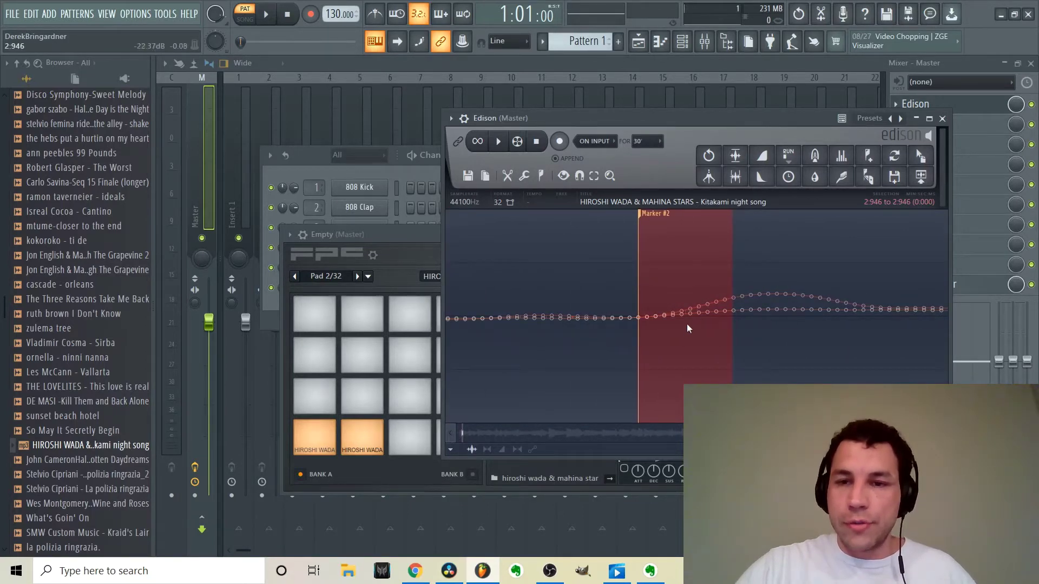
pyautogui.moveTo(730, 328); pyautogui.dragTo(680, 335)
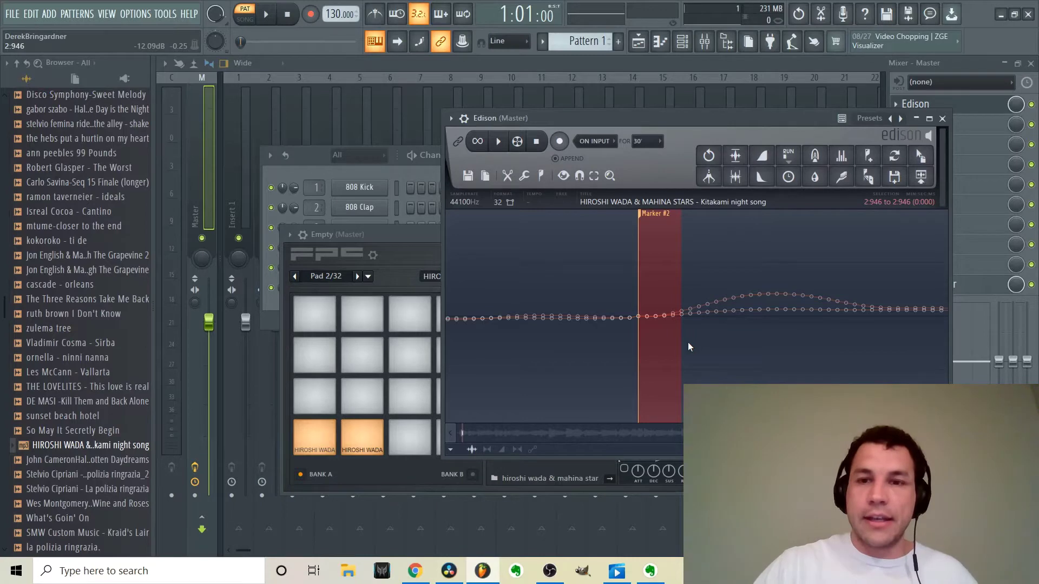
# - Select the stretch of audio just before Marker #2, from 2:809 to 2:946
pyautogui.scroll(-5, 710, 342)
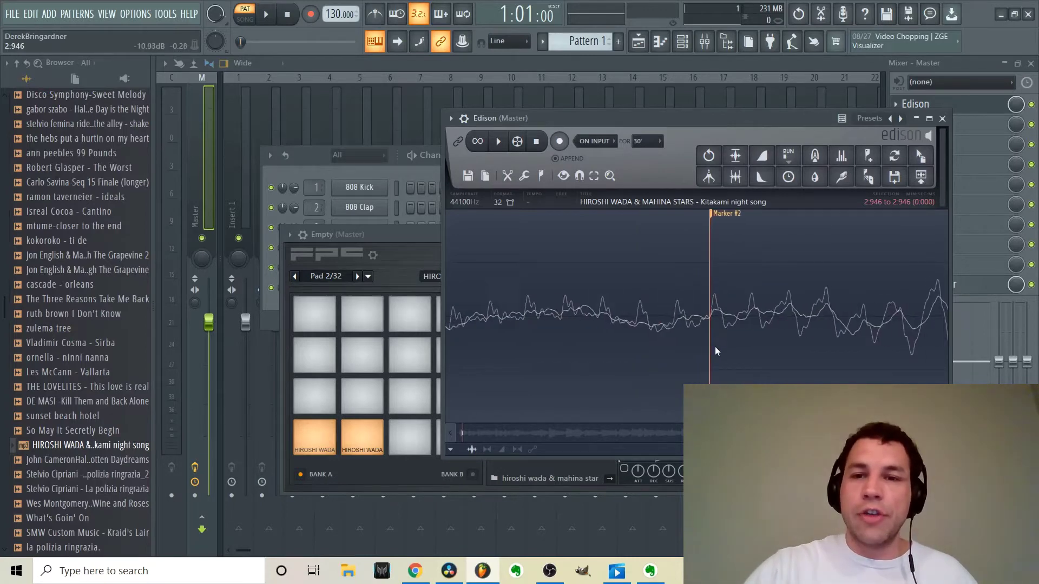
pyautogui.keyDown('shift'); pyautogui.click(853, 330); pyautogui.keyUp('shift')
pyautogui.press('space')
pyautogui.scroll(-3, 827, 341)
pyautogui.moveTo(791, 352); pyautogui.dragTo(763, 357)
pyautogui.scroll(4, 800, 350)
pyautogui.scroll(-2, 626, 376)
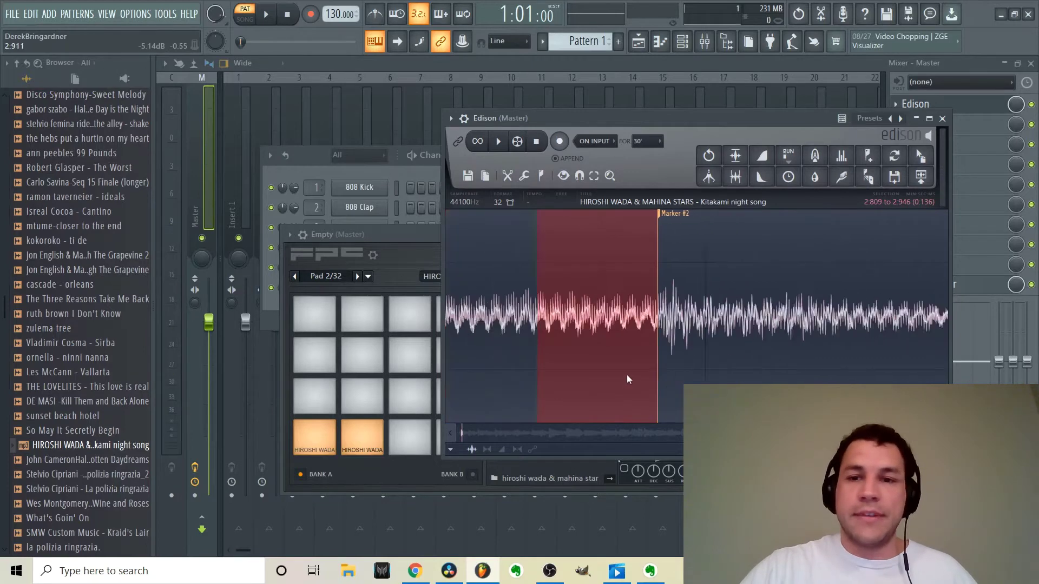
# - Shrink the selection to the last few samples before Marker #2 and apply a fade out to them
pyautogui.scroll(-2, 627, 374)
pyautogui.moveTo(593, 370); pyautogui.dragTo(826, 369)
pyautogui.scroll(5, 631, 362)
pyautogui.scroll(3, 726, 375)
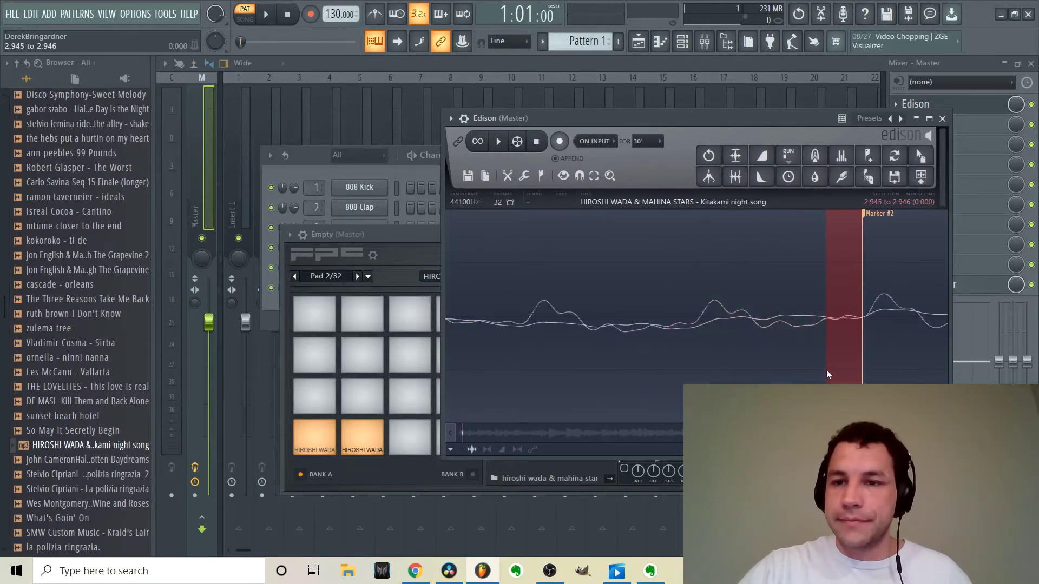
pyautogui.scroll(3, 856, 372)
pyautogui.moveTo(720, 362); pyautogui.dragTo(811, 370)
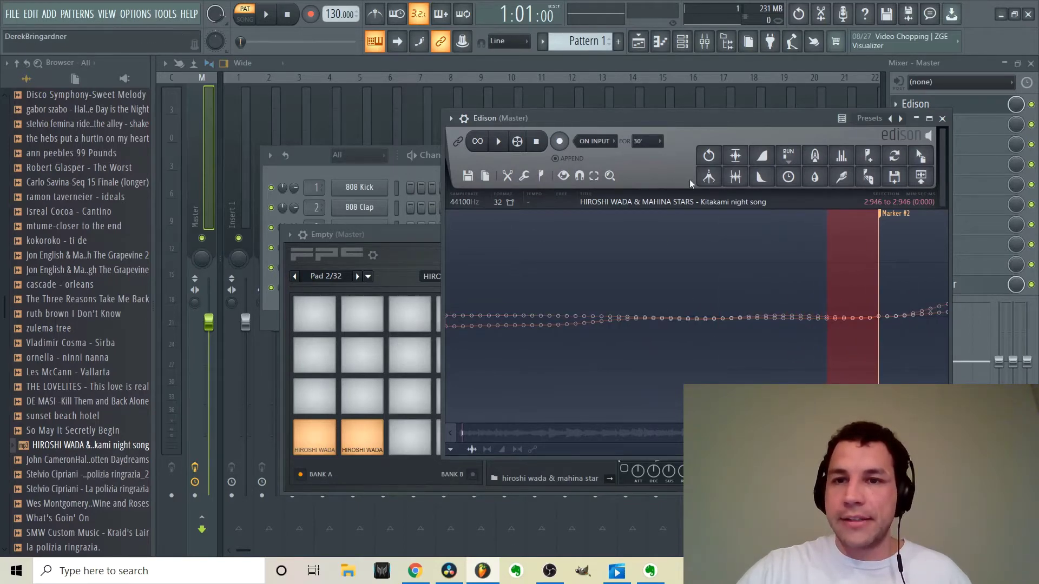
pyautogui.click(768, 183)
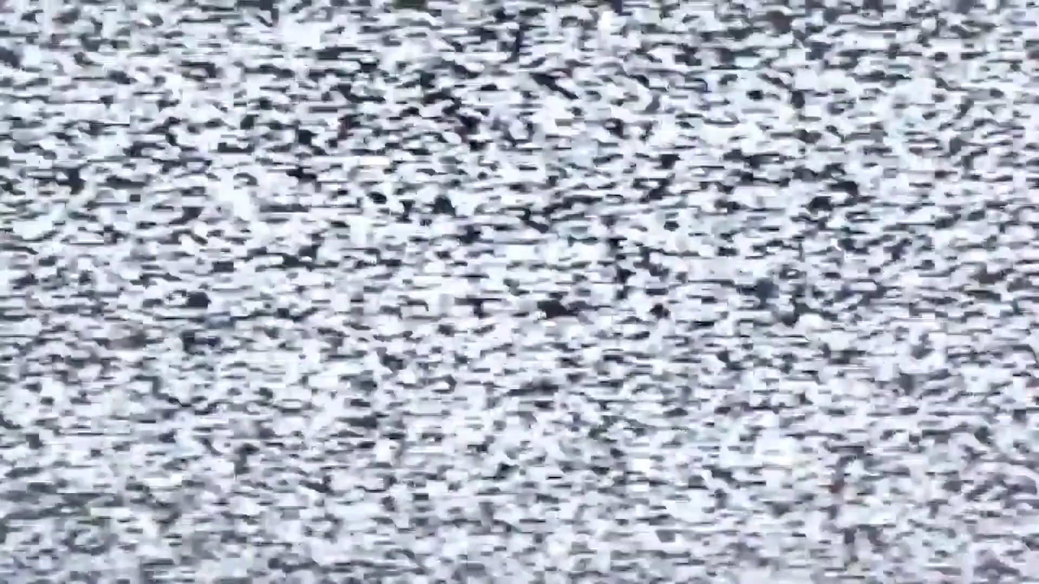
# - Clear Edison with a new empty sample and collapse the samples folder in the browser
pyautogui.click(485, 195)
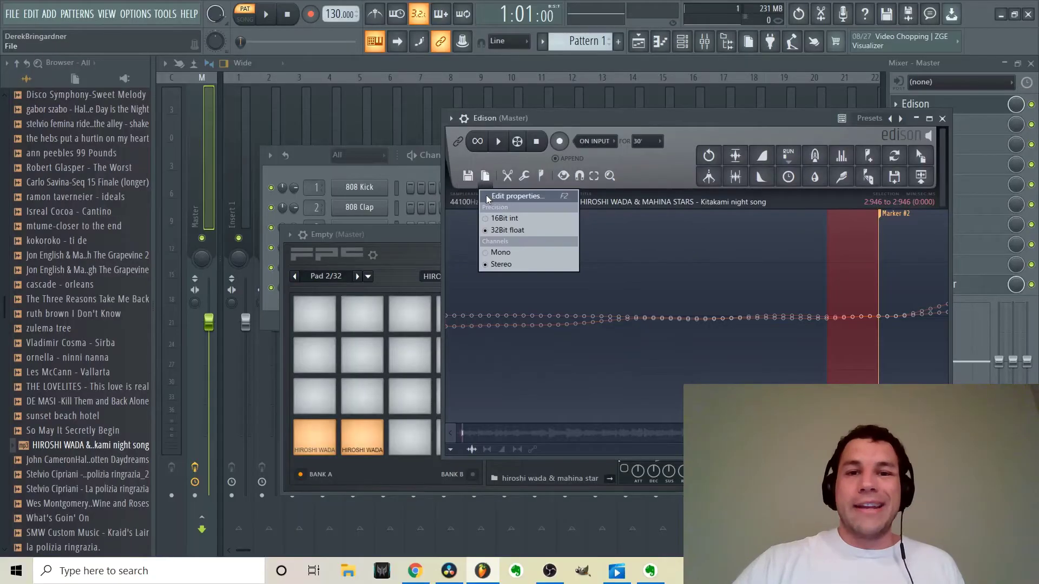
pyautogui.click(474, 196)
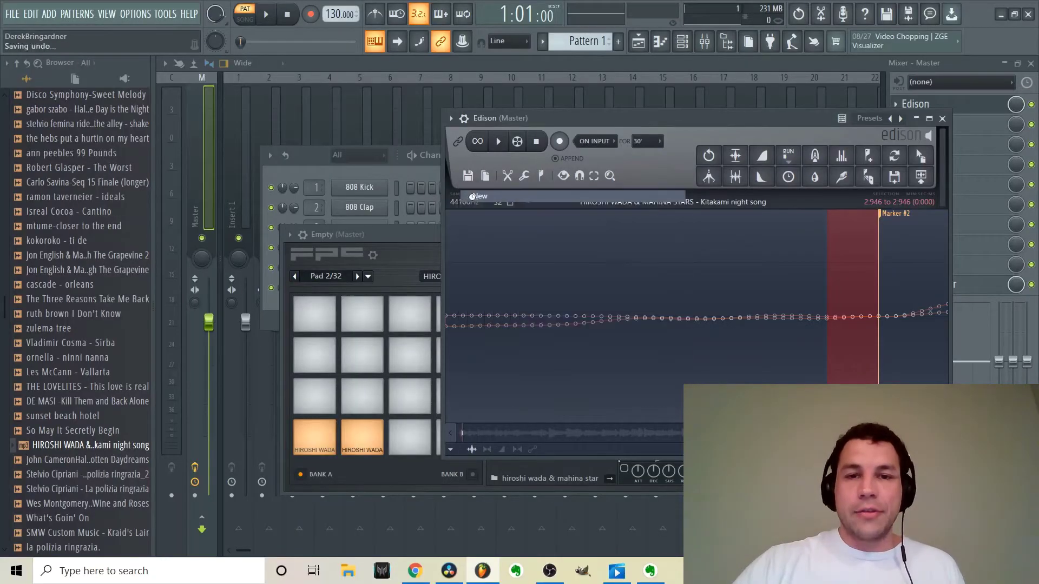
pyautogui.scroll(12, 65, 348)
pyautogui.scroll(15, 103, 354)
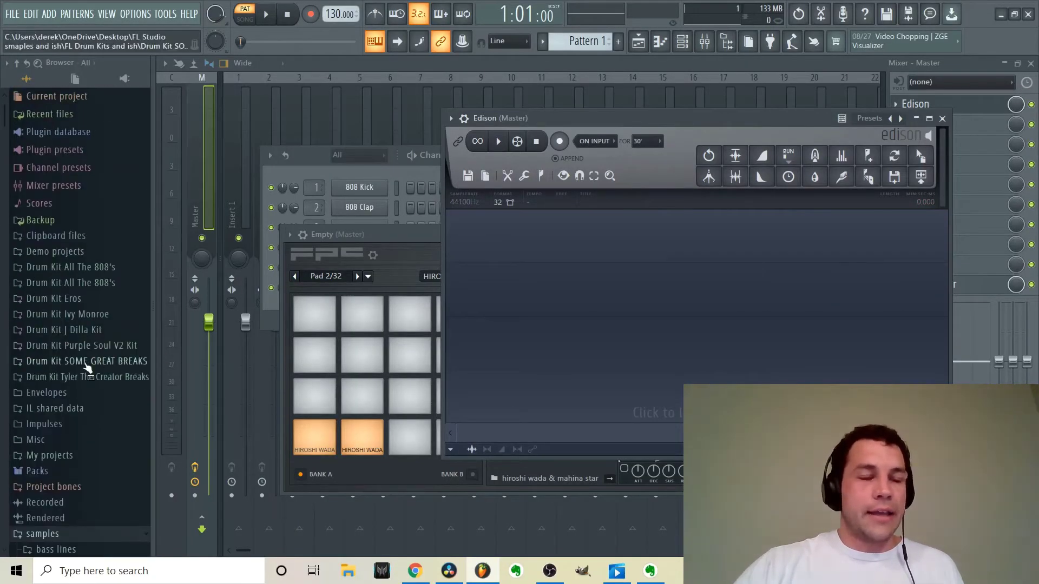
pyautogui.scroll(-7, 86, 359)
pyautogui.scroll(5, 86, 367)
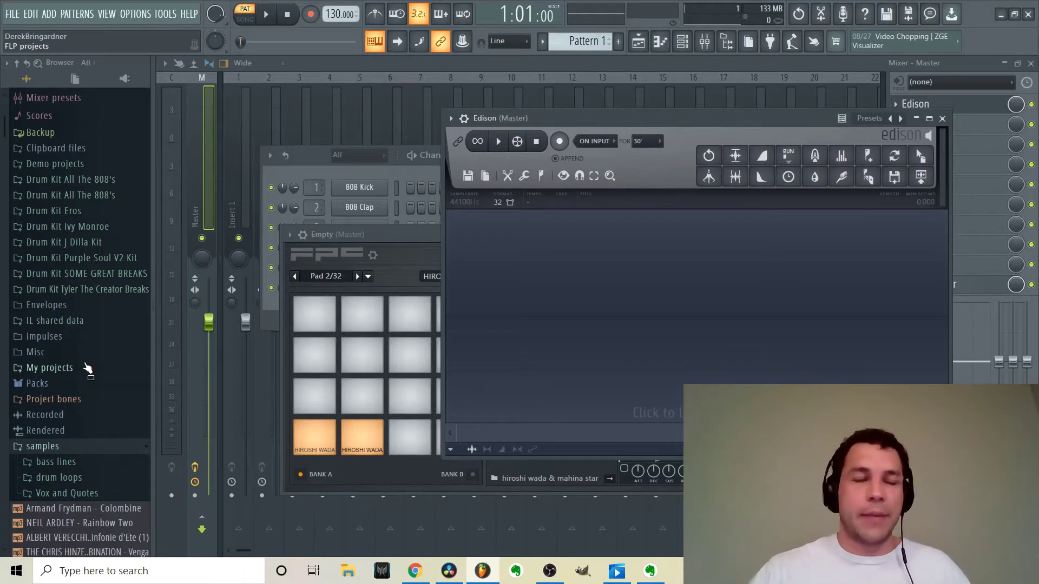
pyautogui.click(81, 446)
# - Preview the SGB7 break from Drum Kit SOME GREAT BREAKS and load it into Edison
pyautogui.click(83, 188)
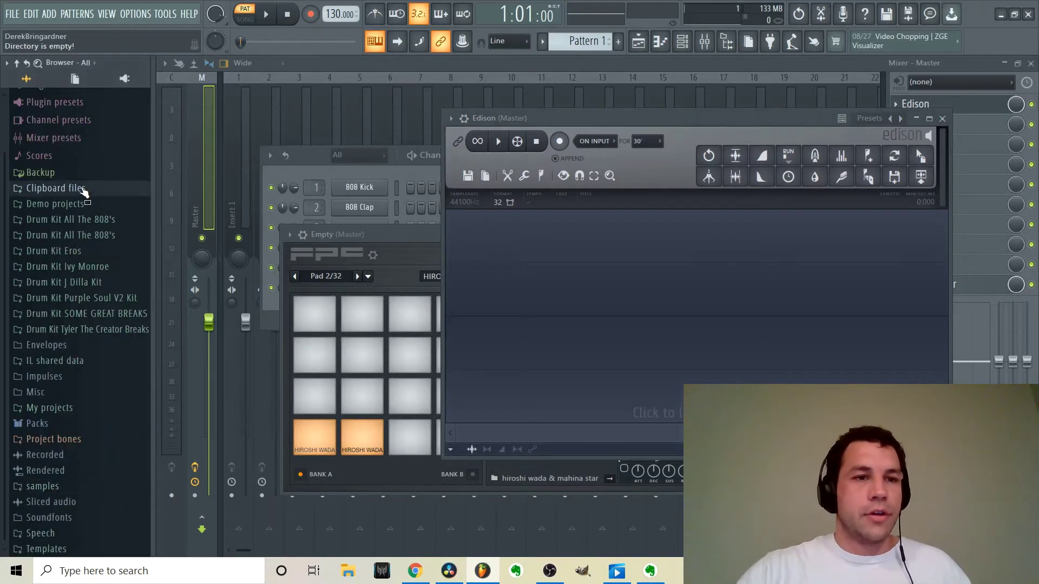
pyautogui.click(93, 312)
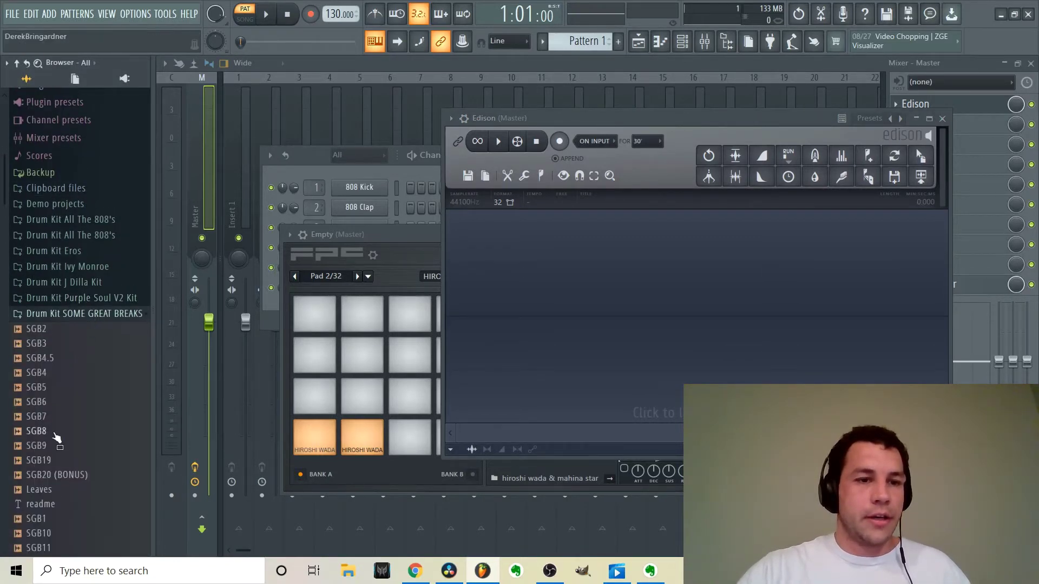
pyautogui.click(70, 415)
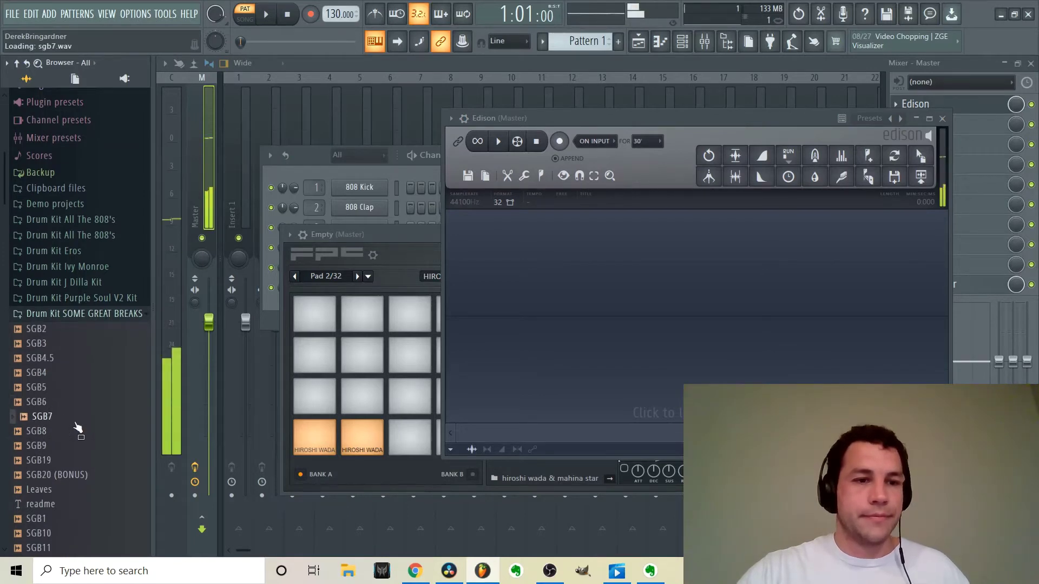
pyautogui.moveTo(76, 424); pyautogui.dragTo(545, 267)
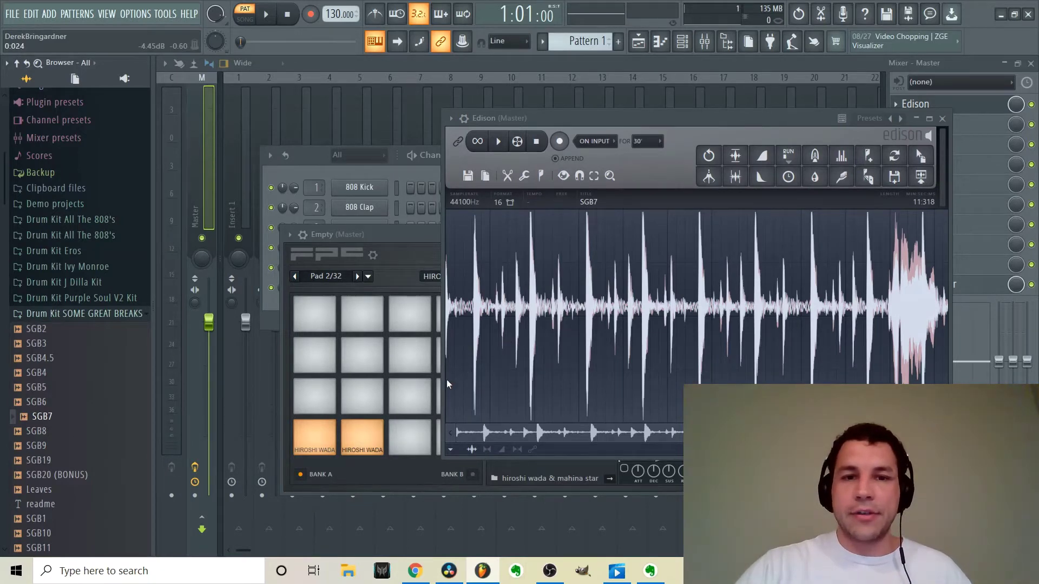
# - Select the first drum hit of the SGB7 break from 0:000 to 0:135, preview it and load it into a new channel
pyautogui.scroll(3, 451, 378)
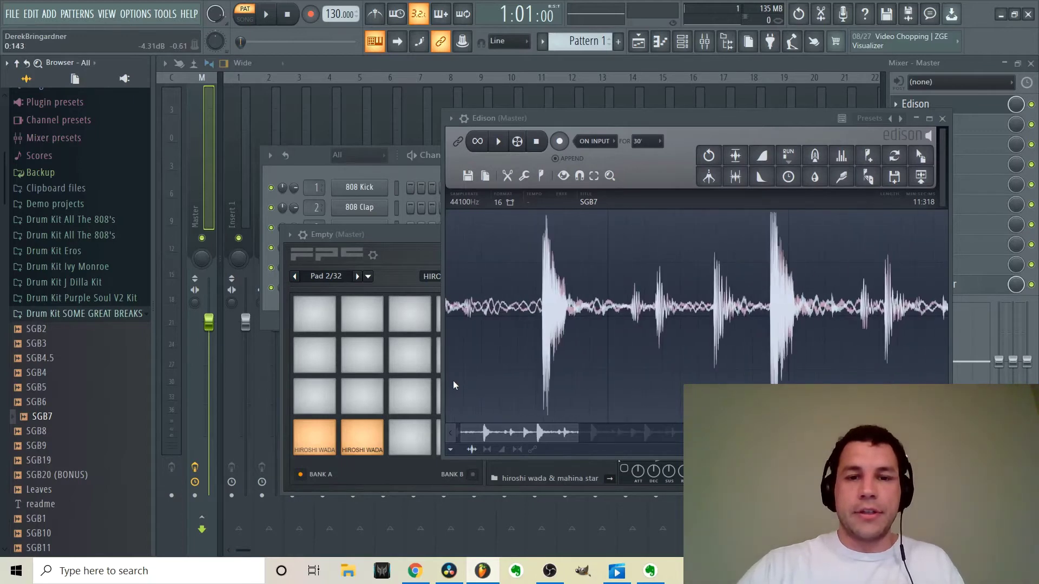
pyautogui.scroll(5, 488, 372)
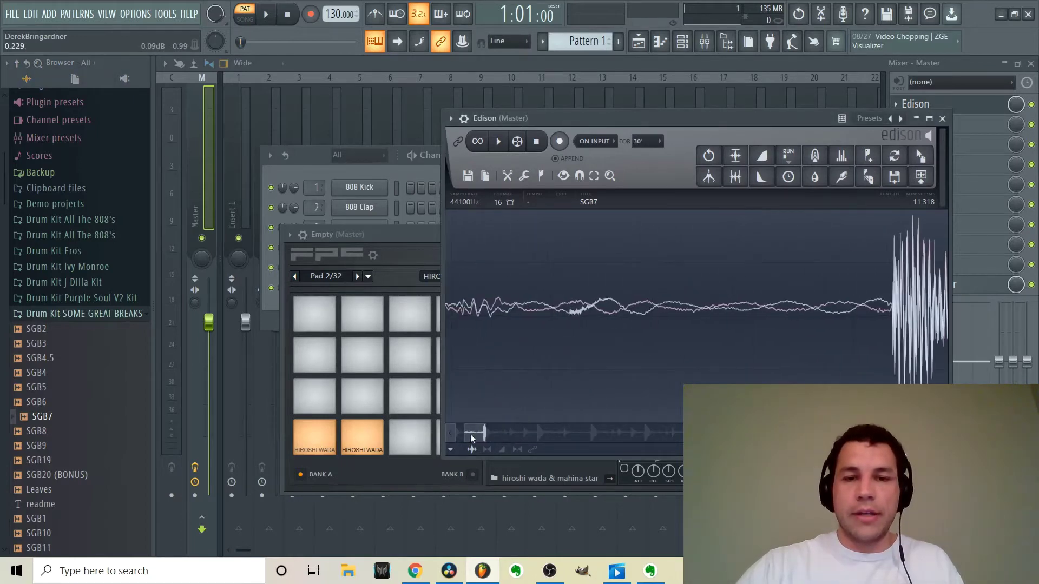
pyautogui.moveTo(579, 338); pyautogui.dragTo(427, 386)
pyautogui.press('space')
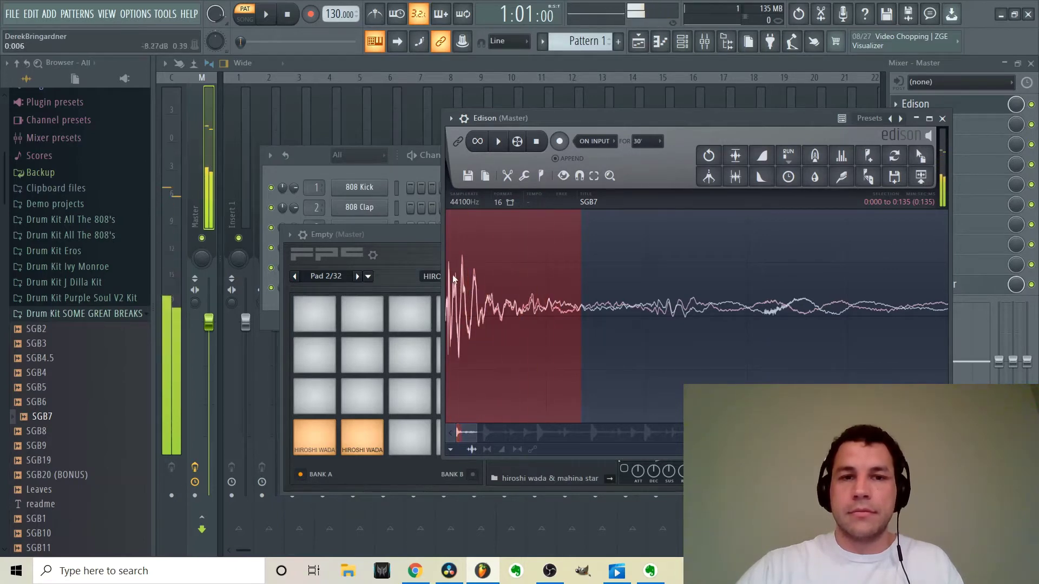
pyautogui.click(325, 173)
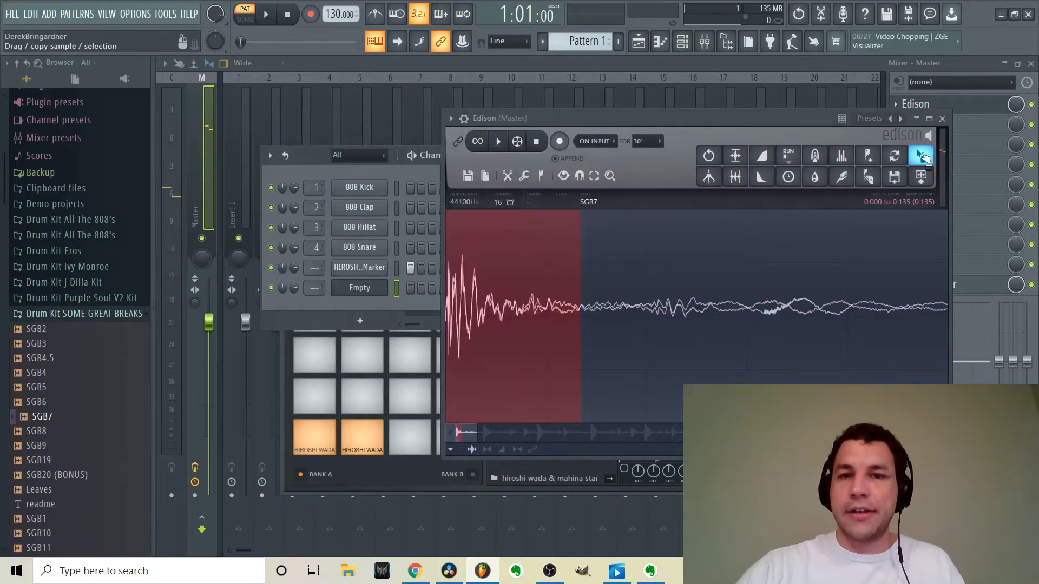
pyautogui.moveTo(920, 156); pyautogui.dragTo(362, 300)
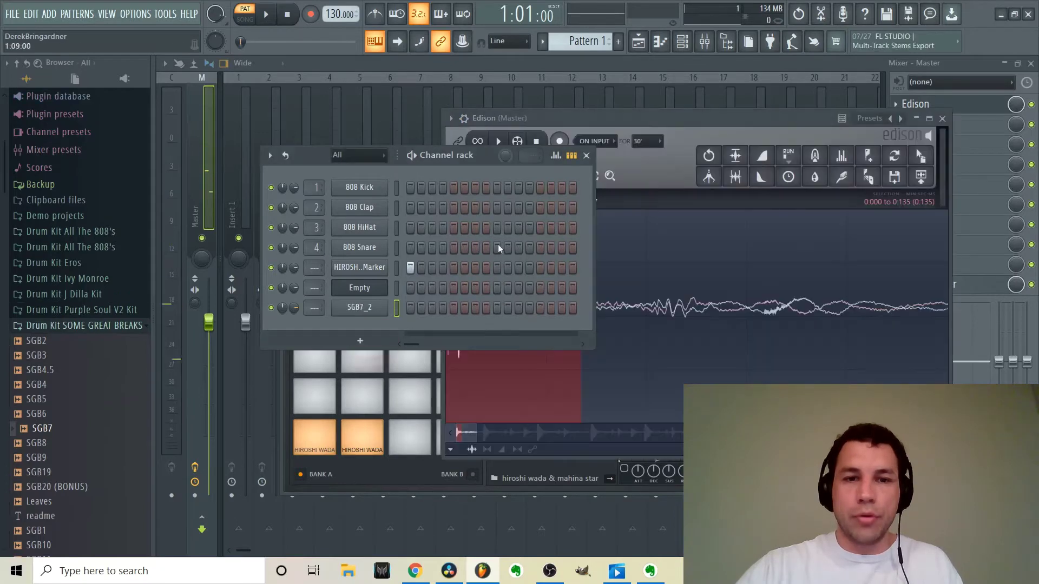
# - Select the stretch of the break from 0:434 to 1:348 in Edison and preview it
pyautogui.click(686, 116)
pyautogui.moveTo(459, 383); pyautogui.dragTo(597, 365)
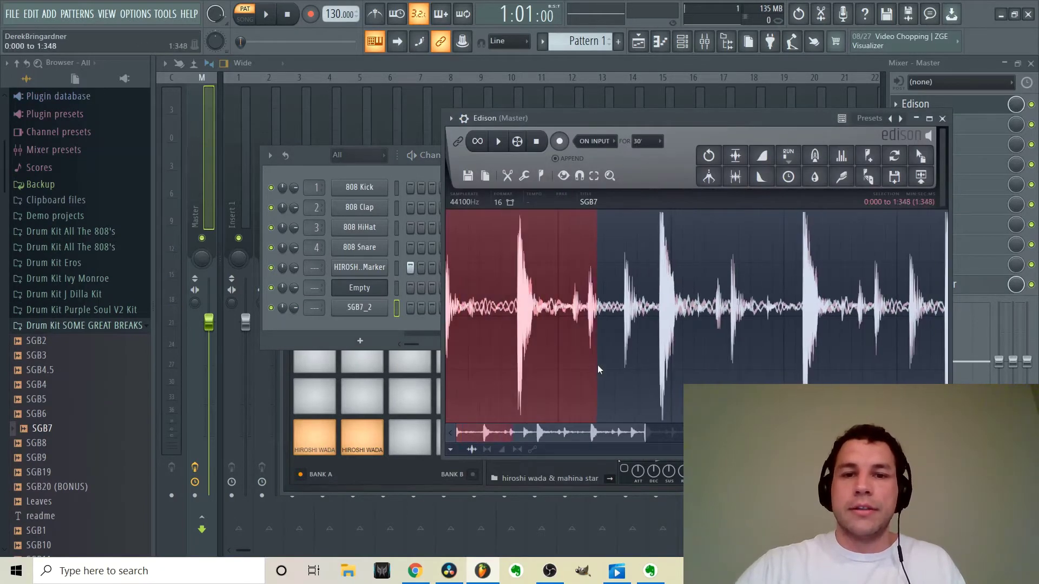
pyautogui.press('space')
pyautogui.press('space')
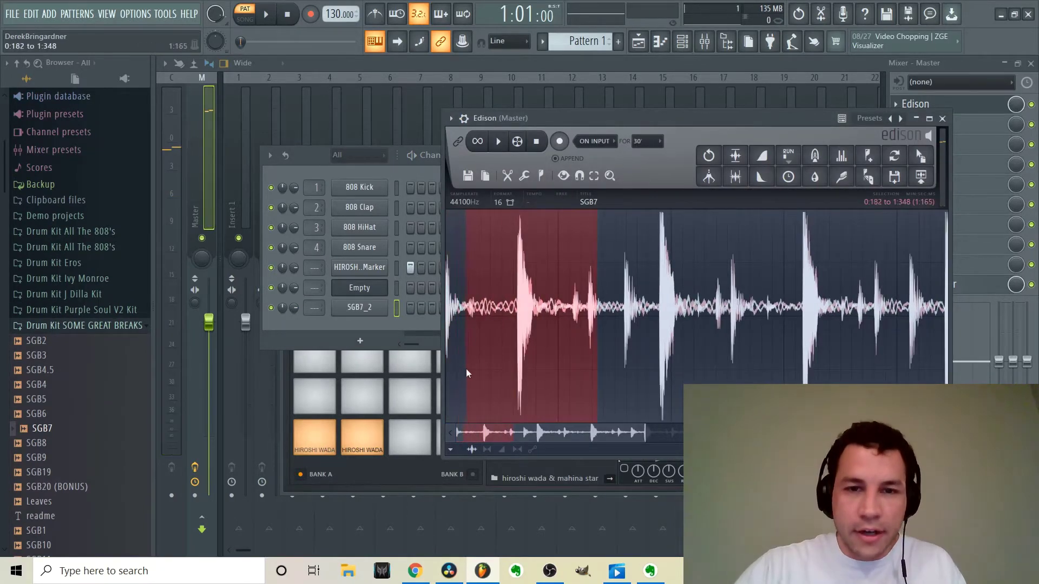
pyautogui.moveTo(466, 368); pyautogui.dragTo(469, 368)
pyautogui.press('space')
pyautogui.scroll(3, 469, 368)
pyautogui.hscroll(1, 469, 368)
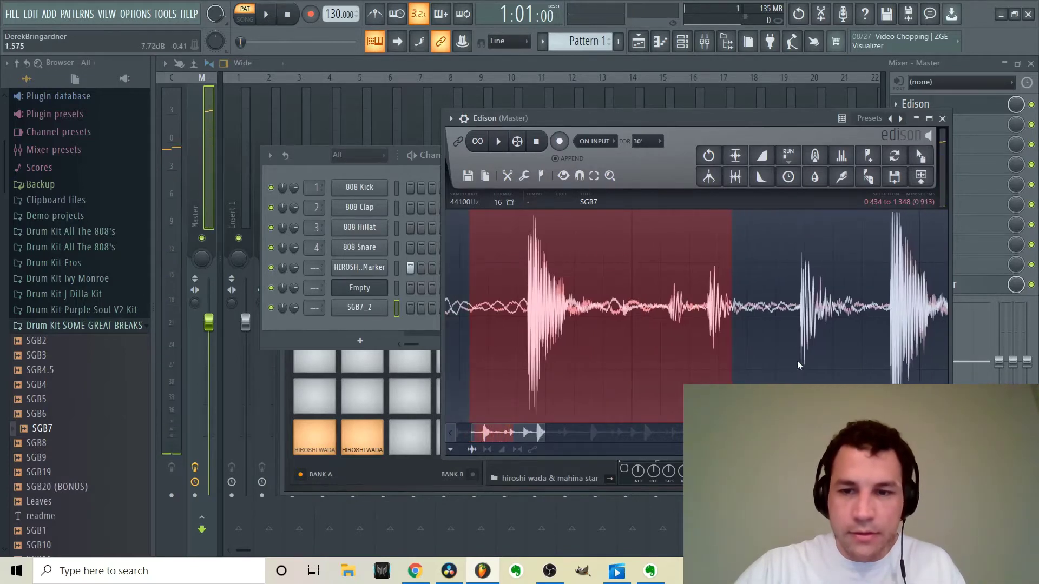
pyautogui.press('space')
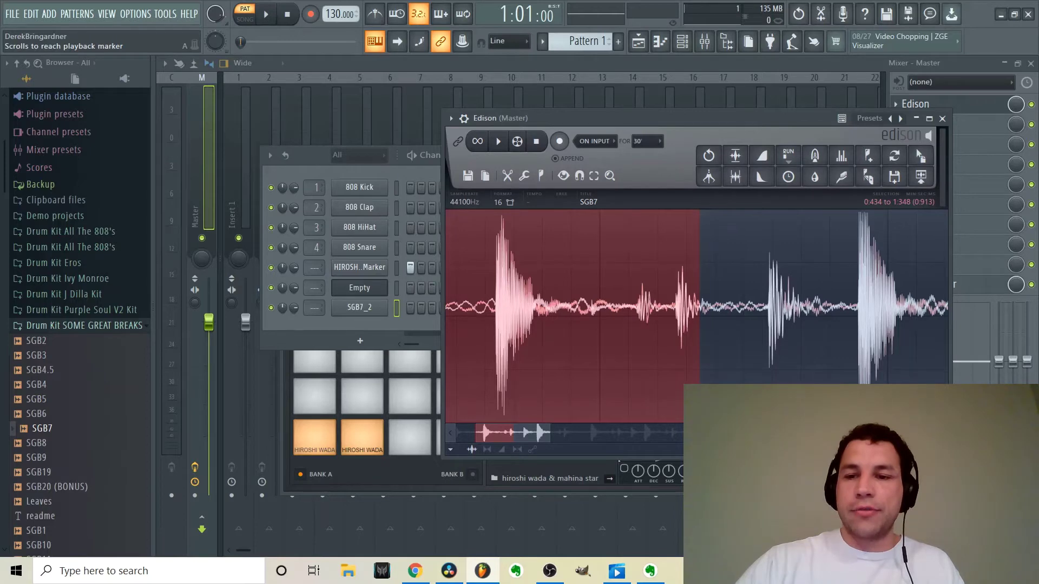
# - Select the quiet stretch from 0:317 to 0:453, previewing it, and load it into a new channel
pyautogui.scroll(-5, 549, 317)
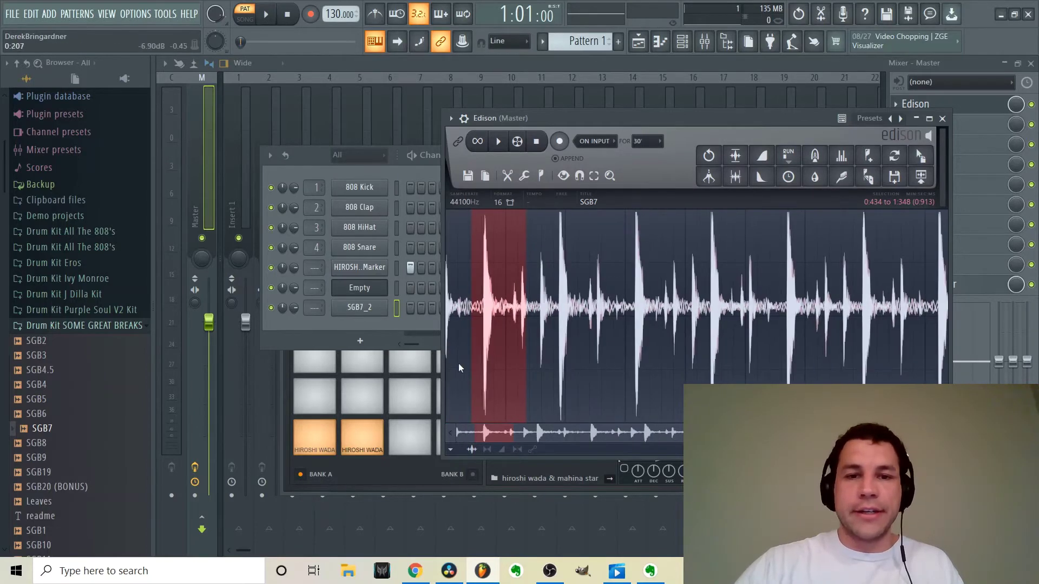
pyautogui.scroll(5, 459, 361)
pyautogui.click(453, 427)
pyautogui.scroll(-1, 574, 367)
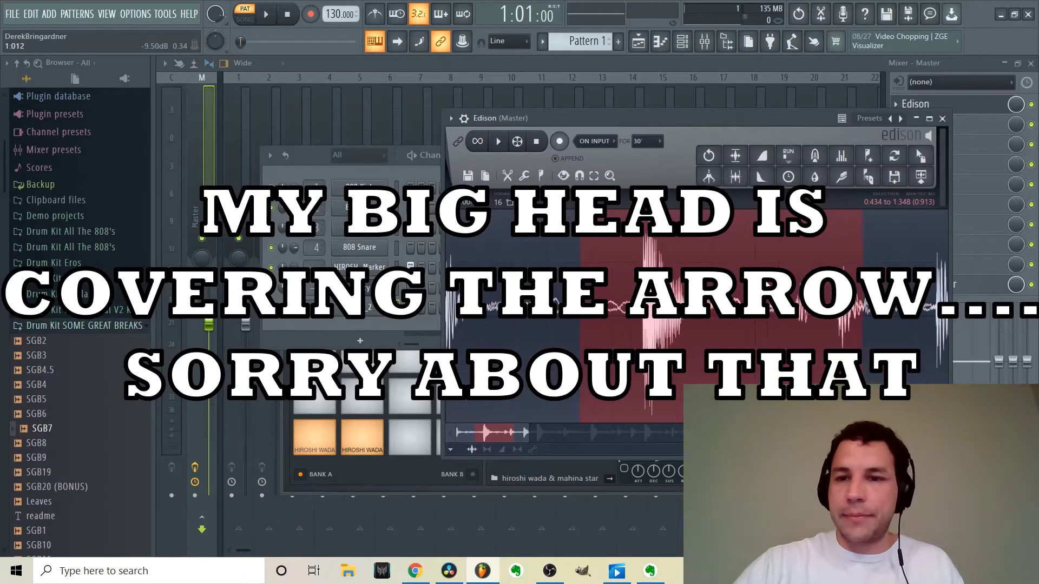
pyautogui.moveTo(574, 368); pyautogui.dragTo(531, 367)
pyautogui.scroll(4, 542, 372)
pyautogui.press('space')
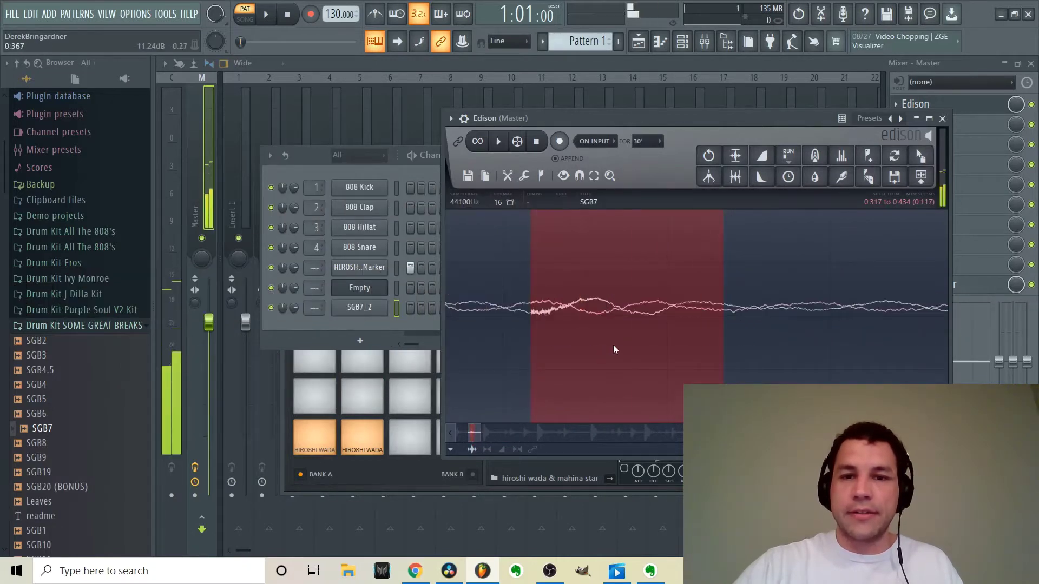
pyautogui.moveTo(723, 336); pyautogui.dragTo(753, 332)
pyautogui.moveTo(920, 156); pyautogui.dragTo(406, 320)
# - Select the loud hit from 0:635 to 0:906 in Edison and load it into a new channel
pyautogui.scroll(-5, 660, 274)
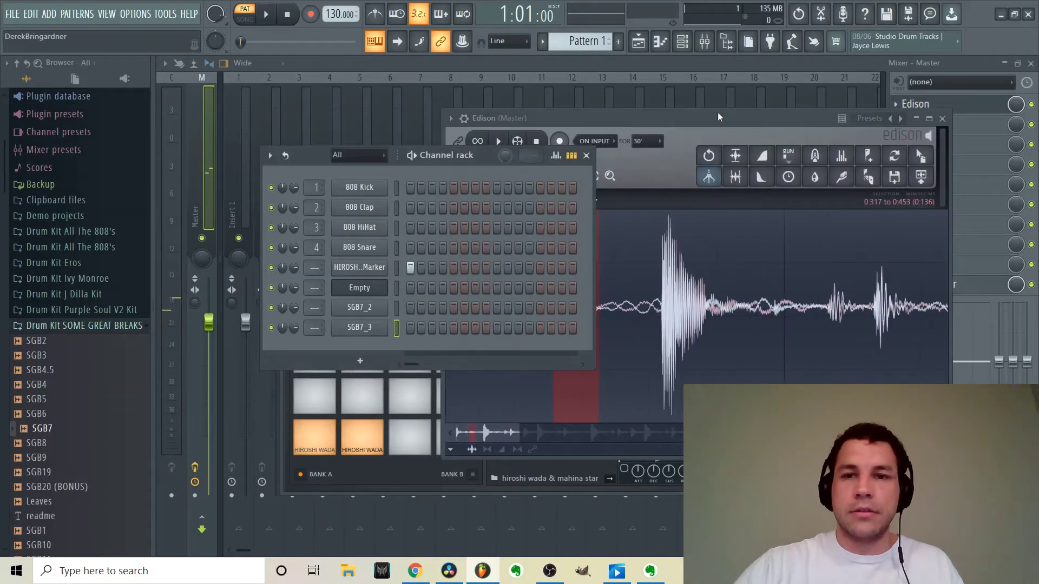
pyautogui.click(656, 174)
pyautogui.moveTo(600, 330); pyautogui.dragTo(665, 338)
pyautogui.moveTo(734, 351); pyautogui.dragTo(668, 374)
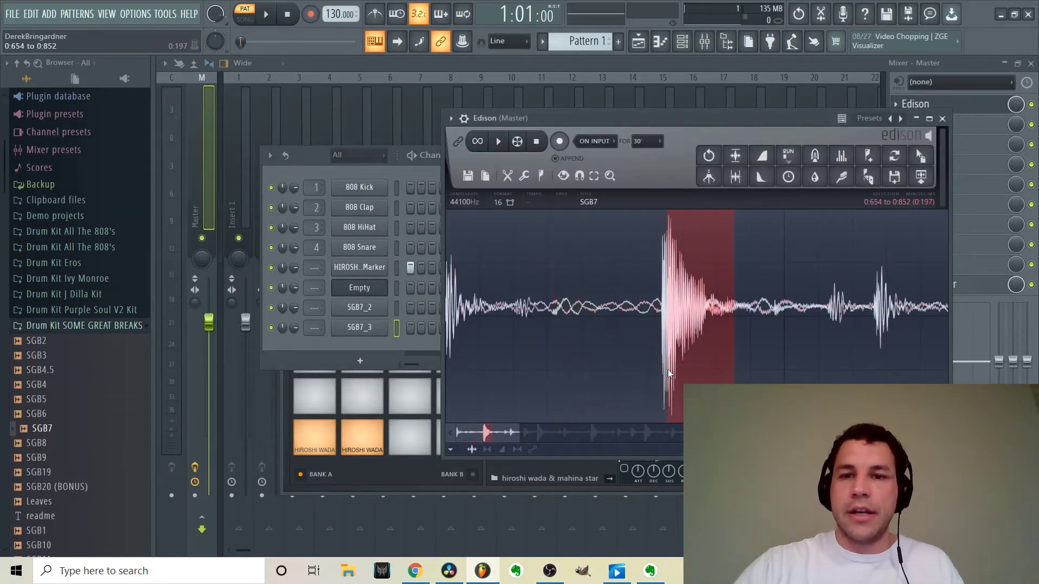
pyautogui.moveTo(726, 353); pyautogui.dragTo(751, 355)
pyautogui.moveTo(920, 156); pyautogui.dragTo(357, 346)
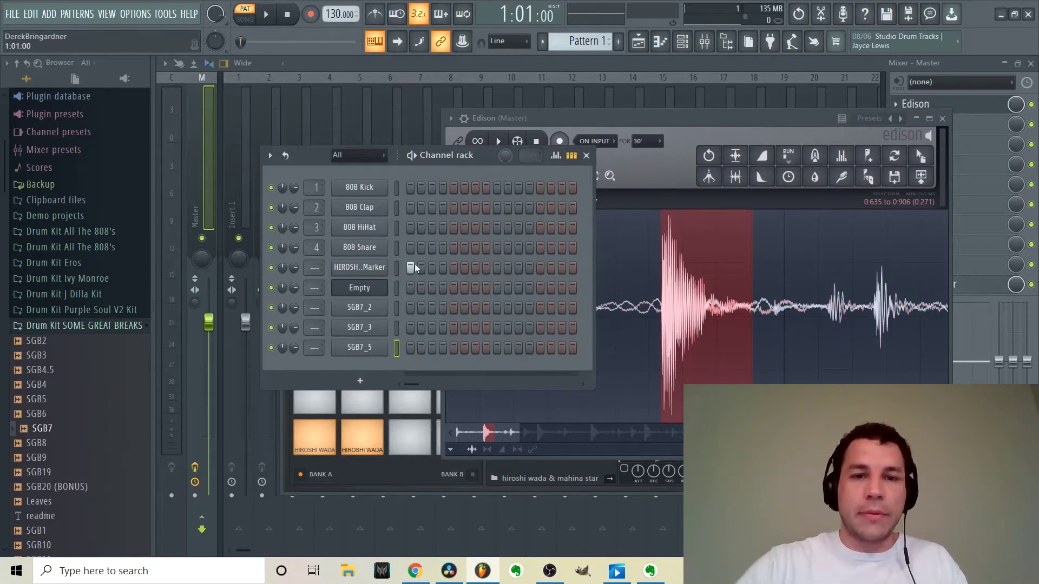
# - Clear the HIROSHI marker channel's first step and route channels SGB7_2, SGB7_3 and SGB7_5 to mixer tracks 3, 4 and 5
pyautogui.click(397, 267)
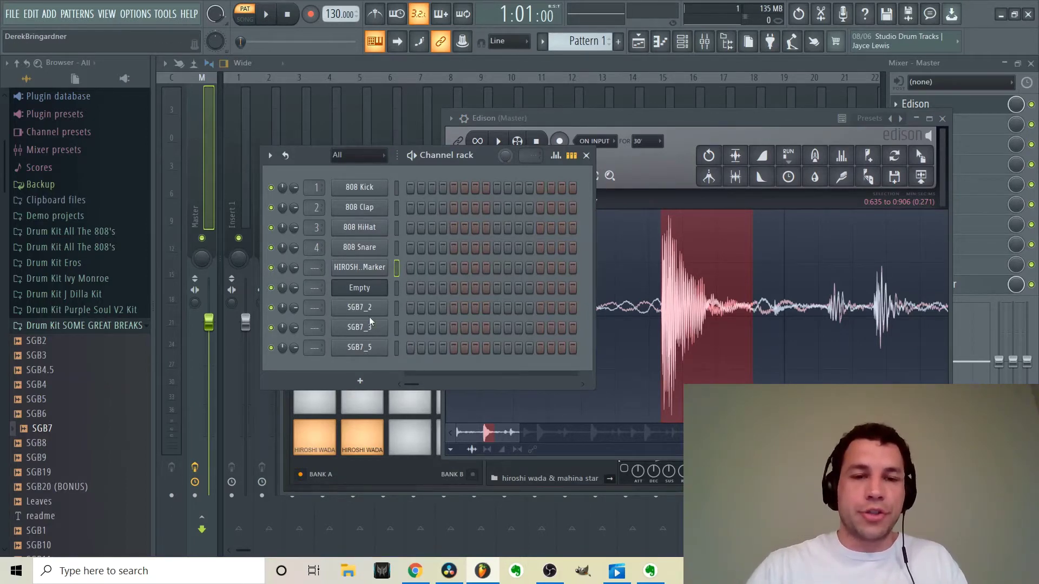
pyautogui.moveTo(314, 311); pyautogui.dragTo(314, 297)
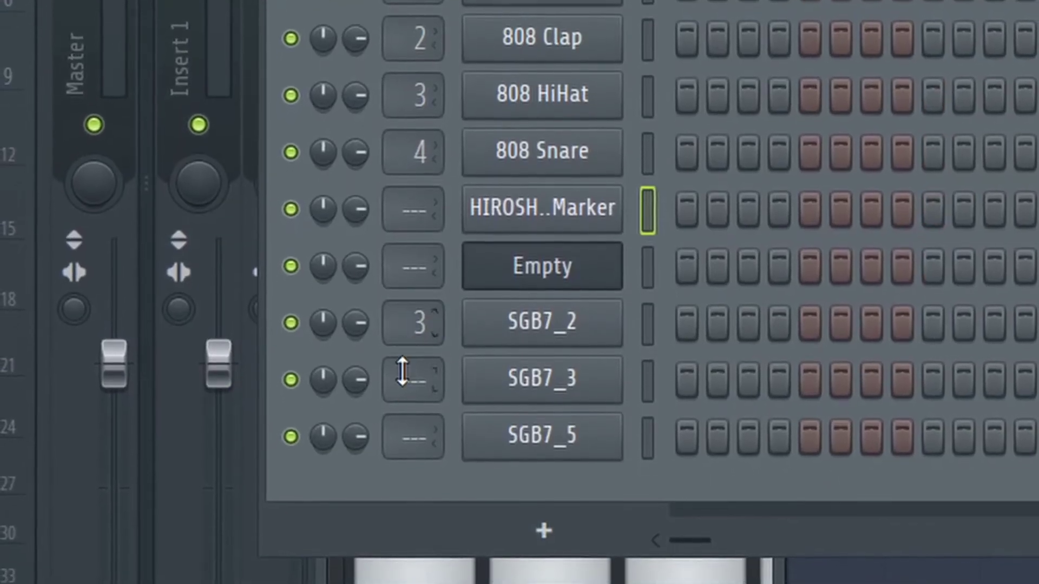
pyautogui.moveTo(402, 373); pyautogui.dragTo(383, 460)
pyautogui.moveTo(414, 408); pyautogui.dragTo(414, 382)
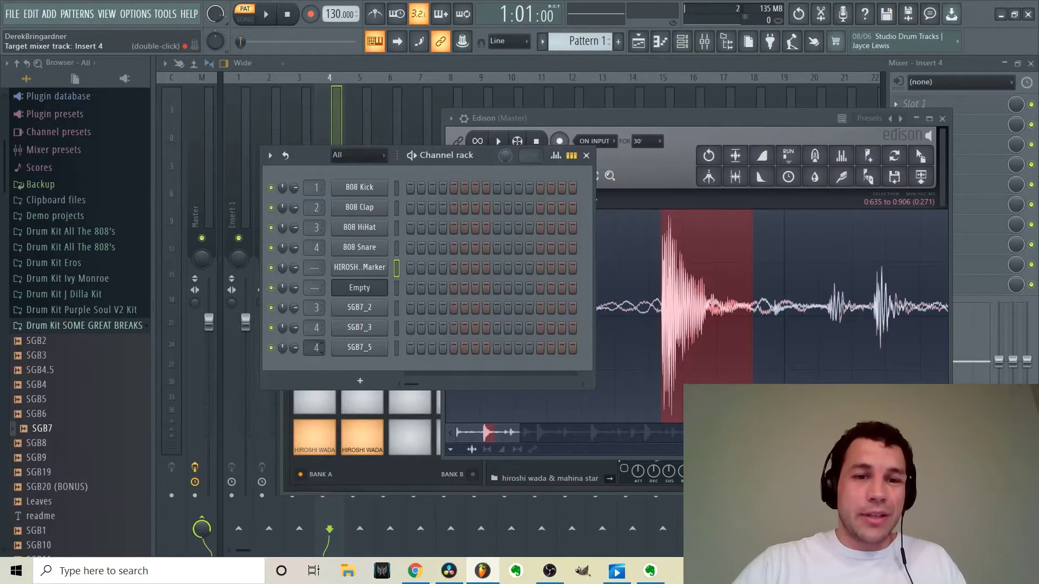
pyautogui.moveTo(314, 348); pyautogui.dragTo(314, 341)
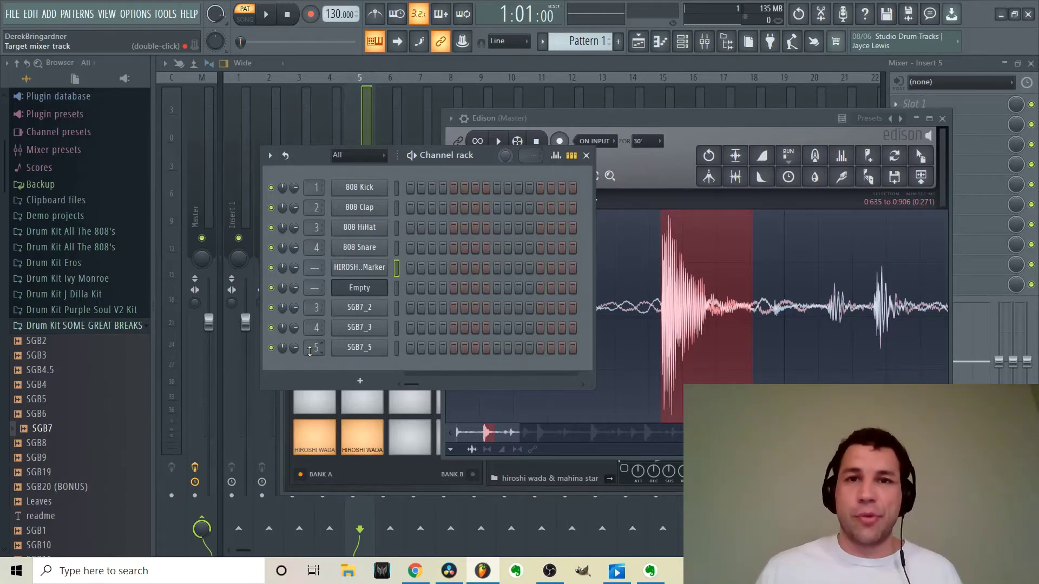
# - Select the break's opening section up to the first loud hit, preview it and add a marker at its start
pyautogui.click(560, 409)
pyautogui.scroll(-5, 560, 409)
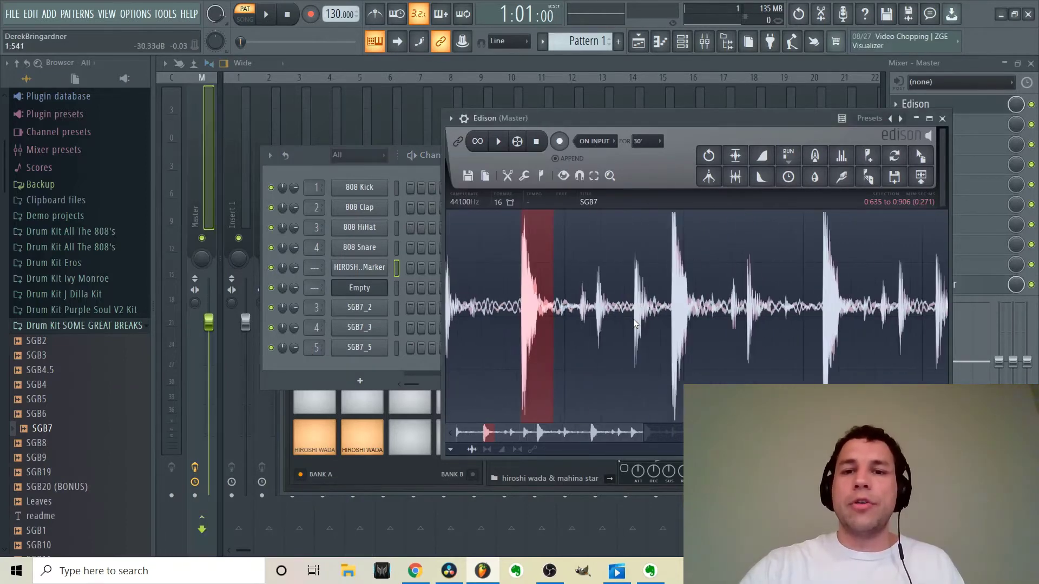
pyautogui.moveTo(480, 372)
pyautogui.mouseDown()
pyautogui.moveTo(448, 379)
pyautogui.moveTo(524, 366)
pyautogui.moveTo(566, 377)
pyautogui.moveTo(502, 370)
pyautogui.mouseUp()
pyautogui.press('space')
pyautogui.click(867, 155)
# - Extend the selection over the second section, from 0:596 to 1:261, and add a marker at its start
pyautogui.scroll(4, 502, 370)
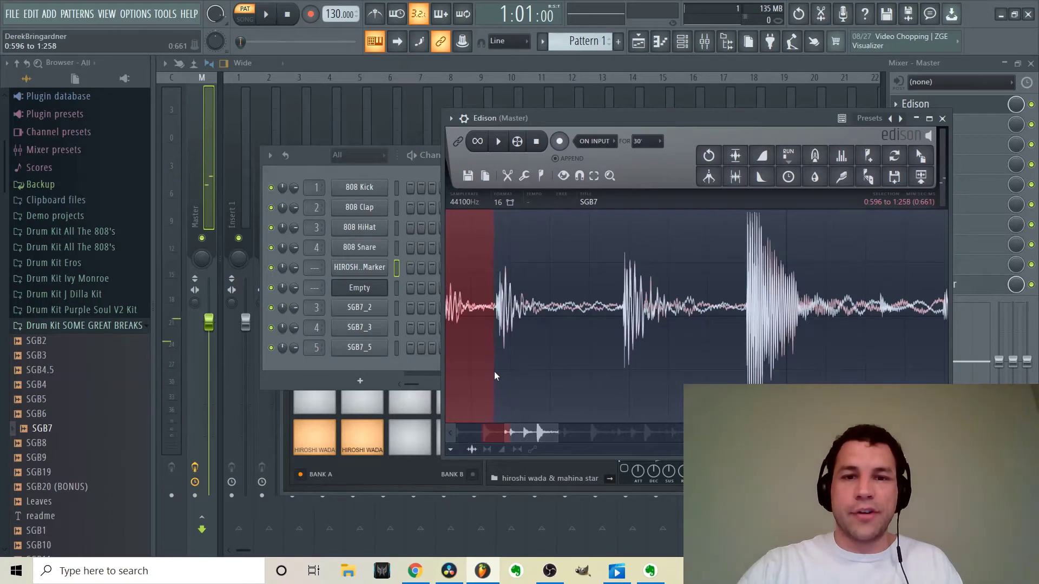
pyautogui.scroll(-4, 495, 371)
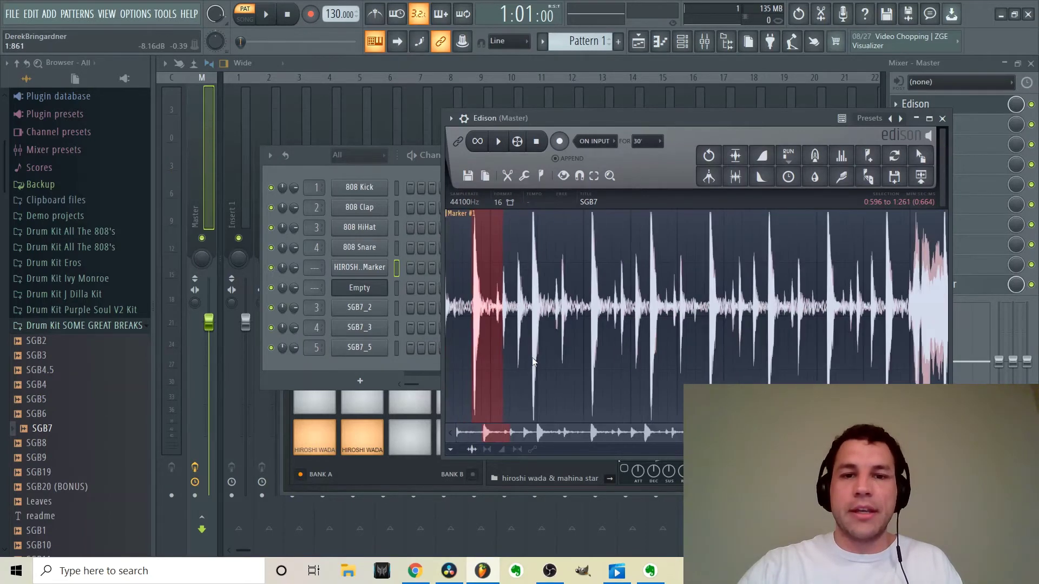
pyautogui.click(865, 157)
# - Add markers at the starts of the next two sections, selecting 1:261 to 1:882 and 1:882 to 2:523
pyautogui.moveTo(475, 334); pyautogui.dragTo(525, 342)
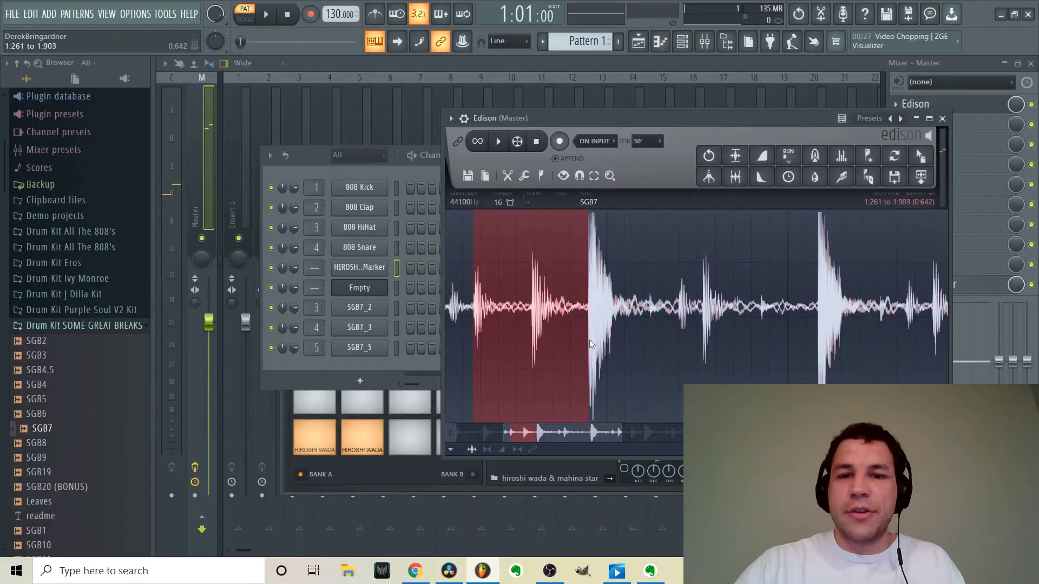
pyautogui.click(867, 155)
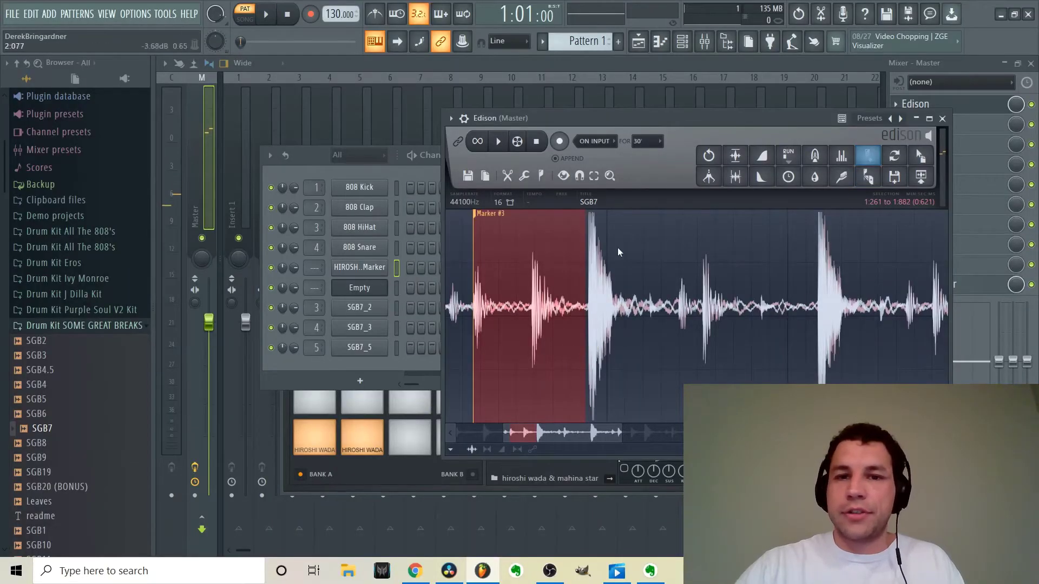
pyautogui.moveTo(587, 259)
pyautogui.mouseDown()
pyautogui.moveTo(758, 349)
pyautogui.moveTo(793, 344)
pyautogui.moveTo(703, 344)
pyautogui.mouseUp()
pyautogui.press('space')
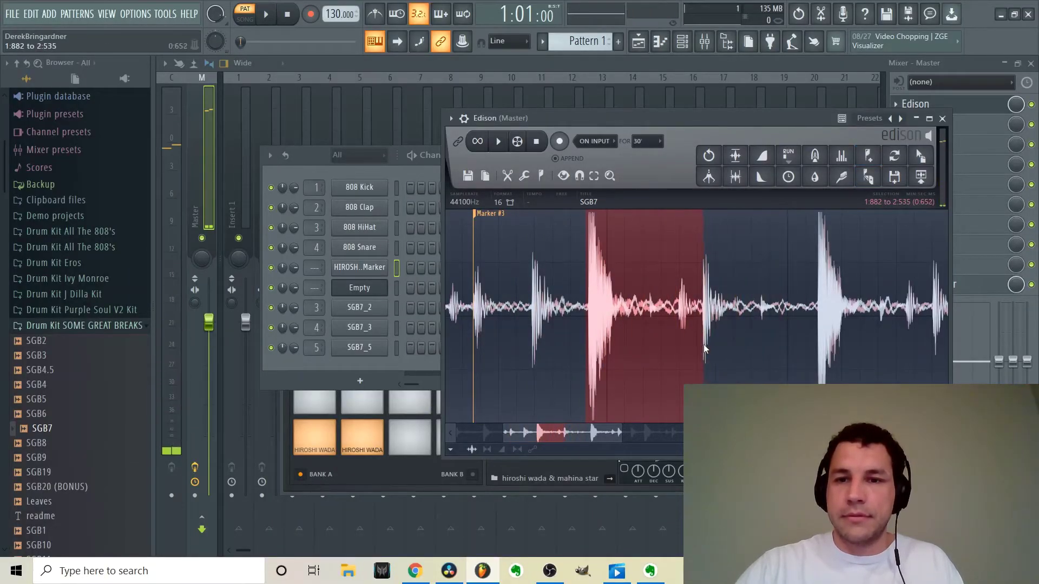
pyautogui.click(867, 156)
# - Reposition the FPC window so its pads are reachable beside Edison, and load the selected 1:882 to 2:523 chop onto pad 12
pyautogui.scroll(-3, 667, 327)
pyautogui.click(284, 420)
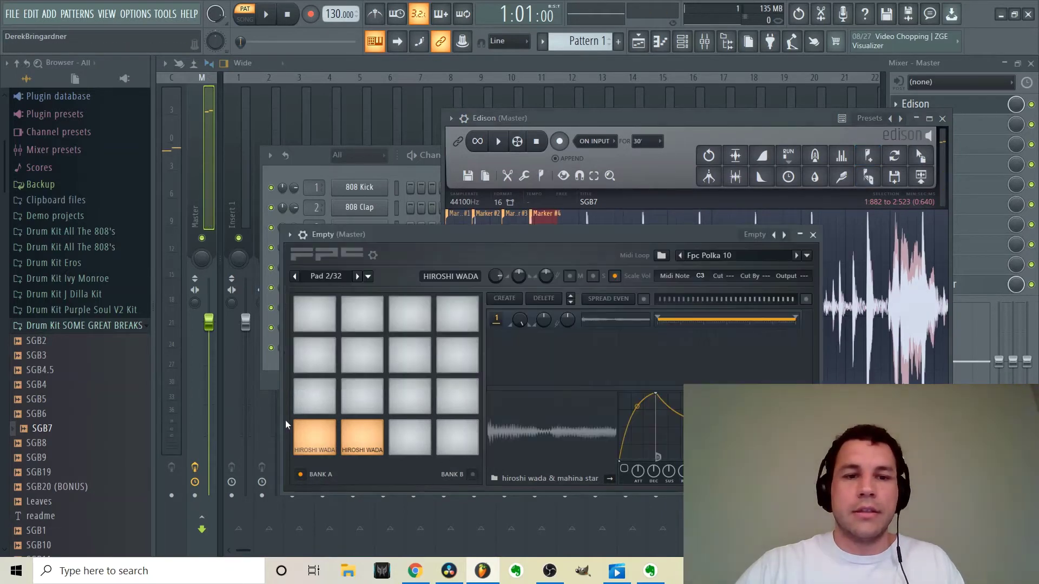
pyautogui.moveTo(436, 243); pyautogui.dragTo(401, 267)
pyautogui.click(638, 142)
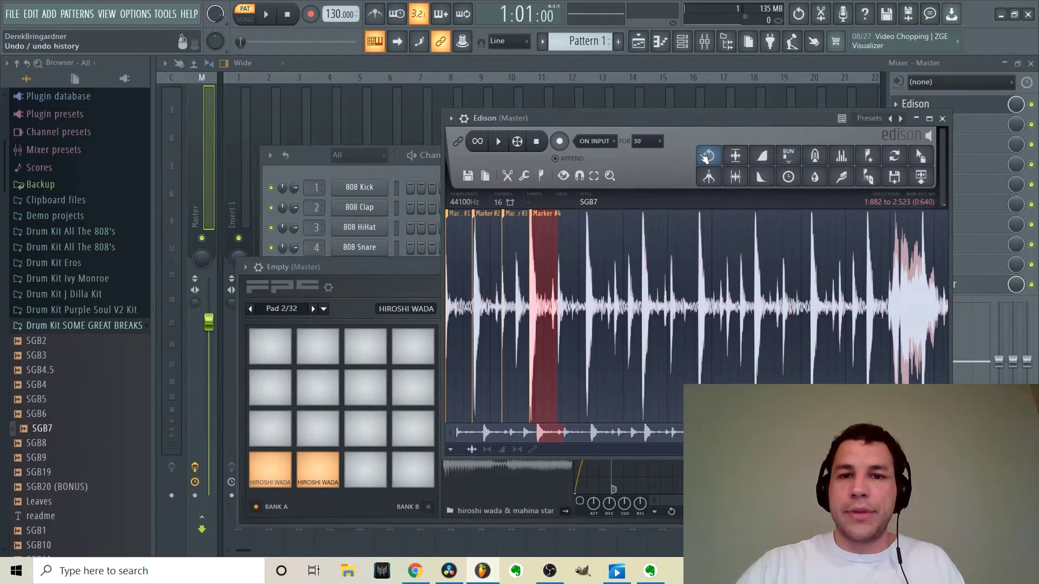
pyautogui.moveTo(920, 156); pyautogui.dragTo(431, 372)
# - Load the chops at Marker #3, Marker #2 and Marker #1 onto FPC pads 11, 10 and 9
pyautogui.moveTo(530, 319); pyautogui.dragTo(505, 319)
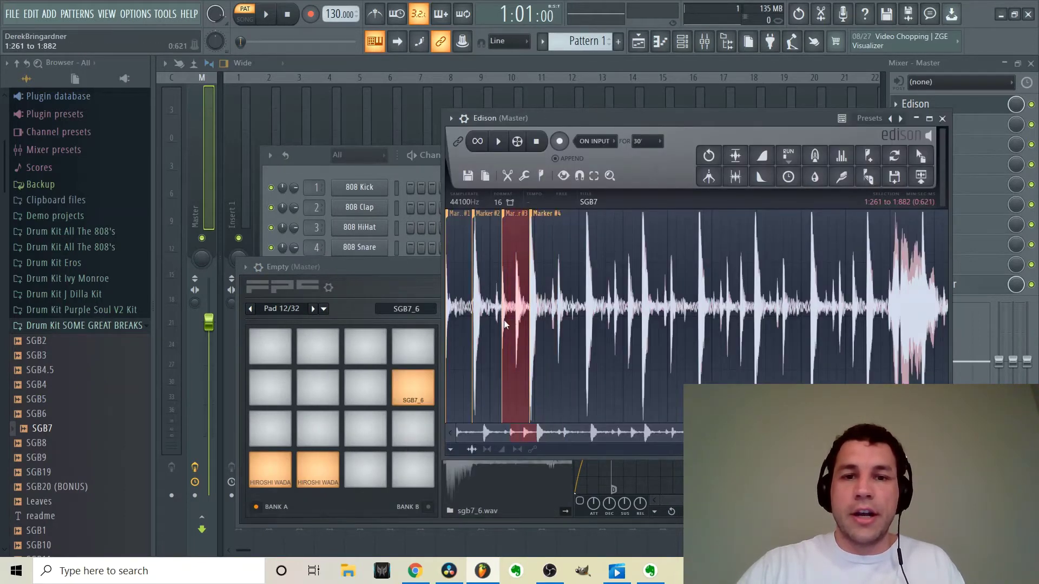
pyautogui.moveTo(920, 156); pyautogui.dragTo(368, 387)
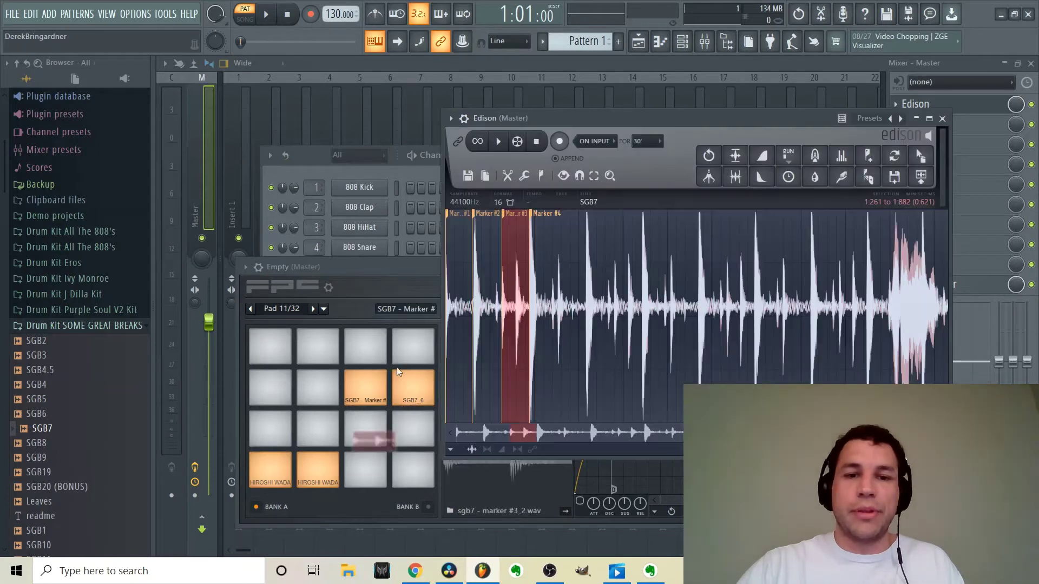
pyautogui.doubleClick(481, 331)
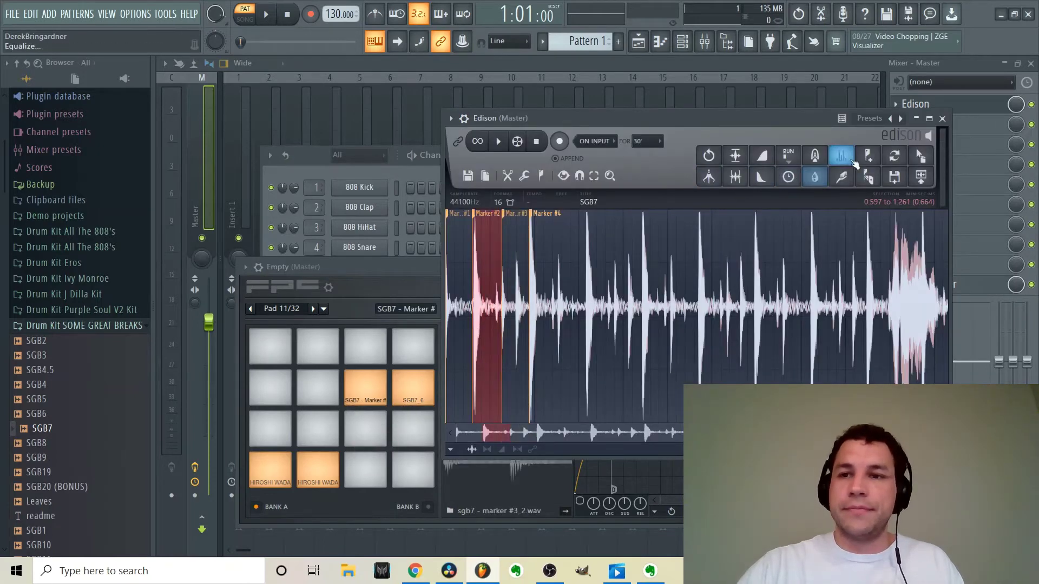
pyautogui.moveTo(920, 156)
pyautogui.mouseDown()
pyautogui.moveTo(337, 337)
pyautogui.moveTo(318, 378)
pyautogui.mouseUp()
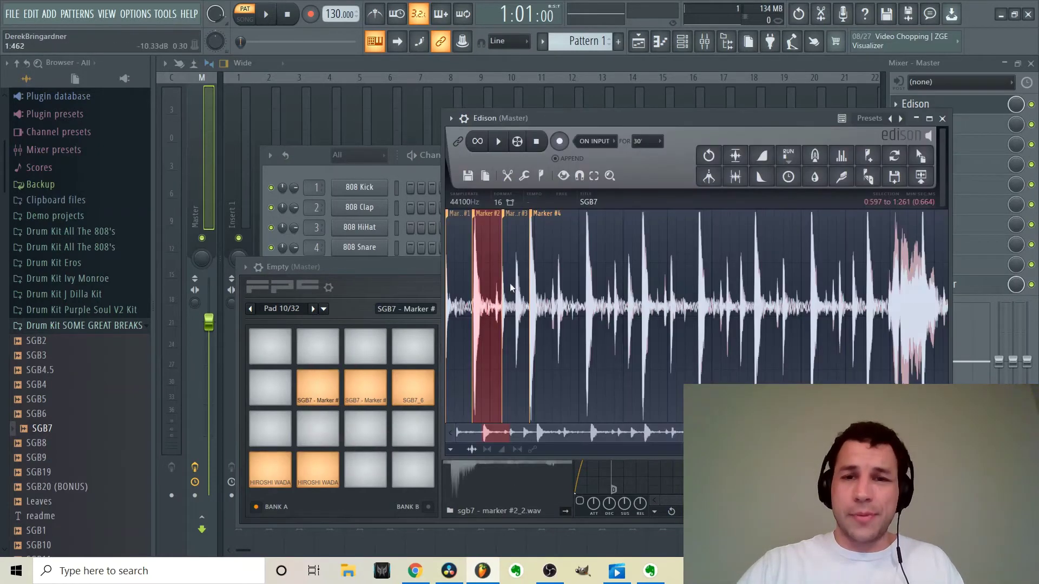
pyautogui.doubleClick(460, 324)
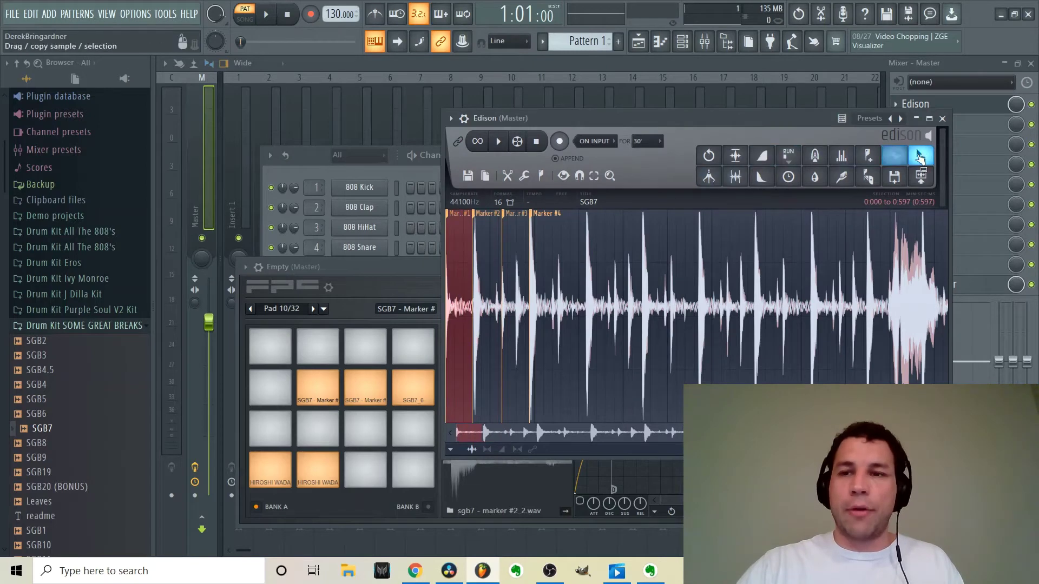
pyautogui.moveTo(920, 155)
pyautogui.mouseDown()
pyautogui.moveTo(413, 327)
pyautogui.moveTo(266, 397)
pyautogui.mouseUp()
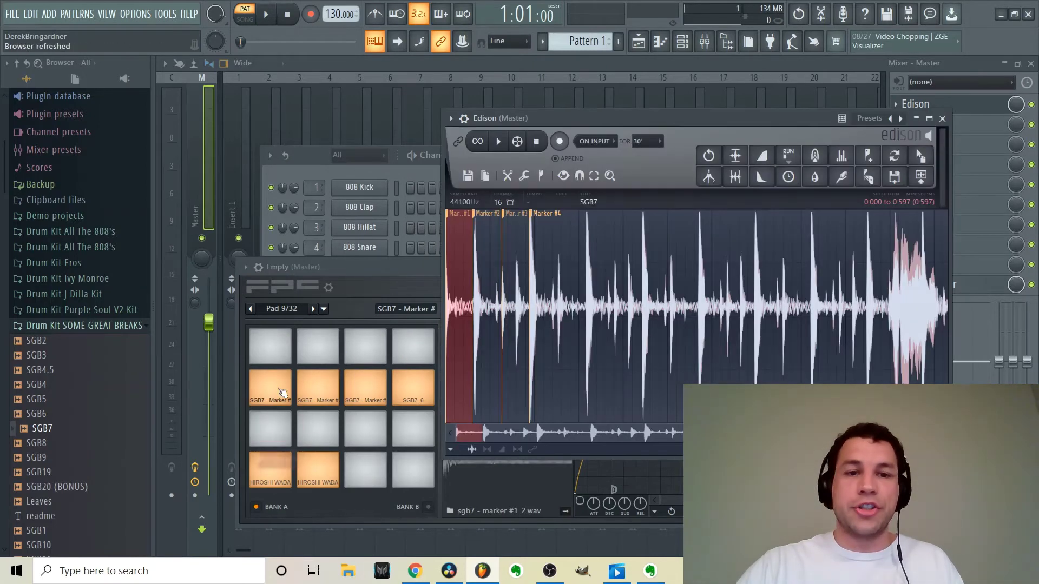
# - Bring FPC to the front and audition the SGB7 chops on pads 9 to 12
pyautogui.click(401, 271)
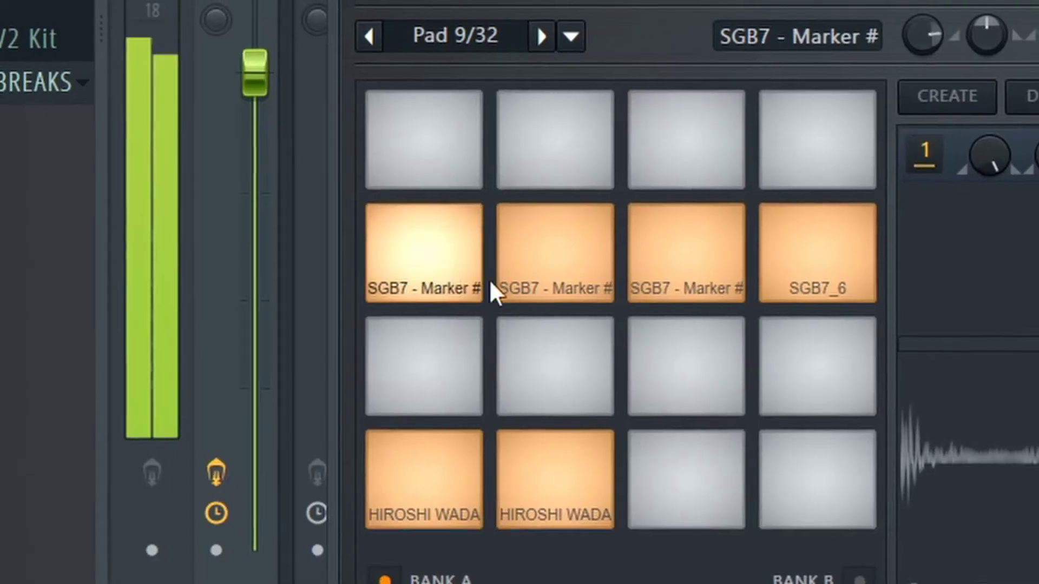
pyautogui.click(321, 392)
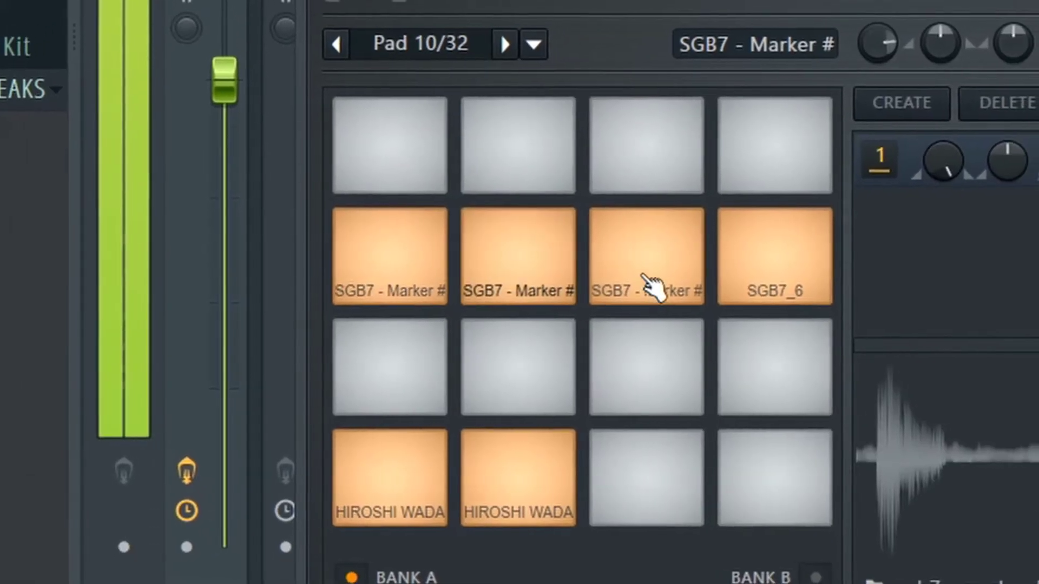
pyautogui.click(671, 278)
pyautogui.click(801, 295)
pyautogui.click(458, 294)
pyautogui.click(514, 265)
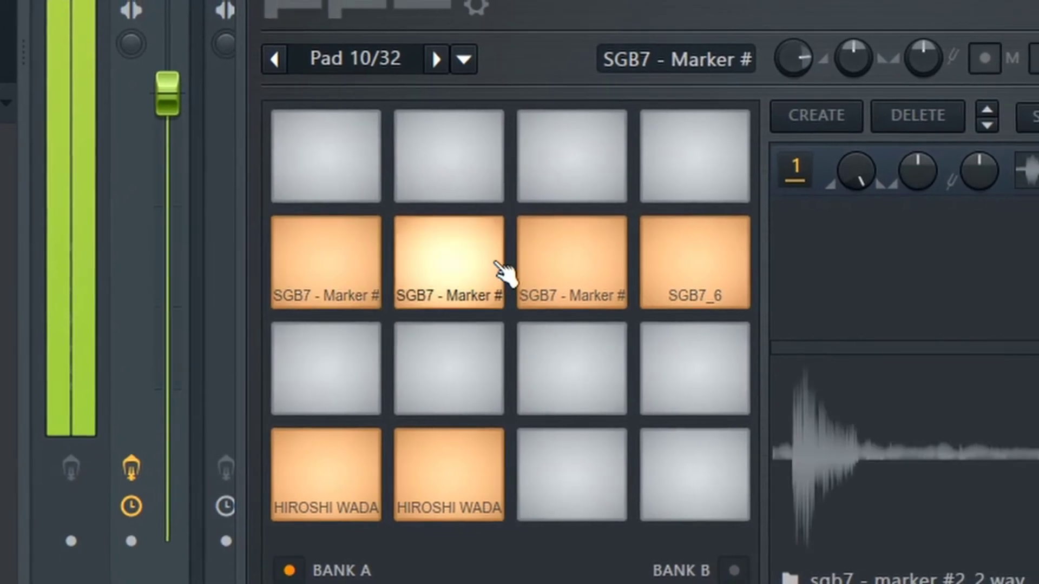
pyautogui.click(622, 287)
pyautogui.click(713, 275)
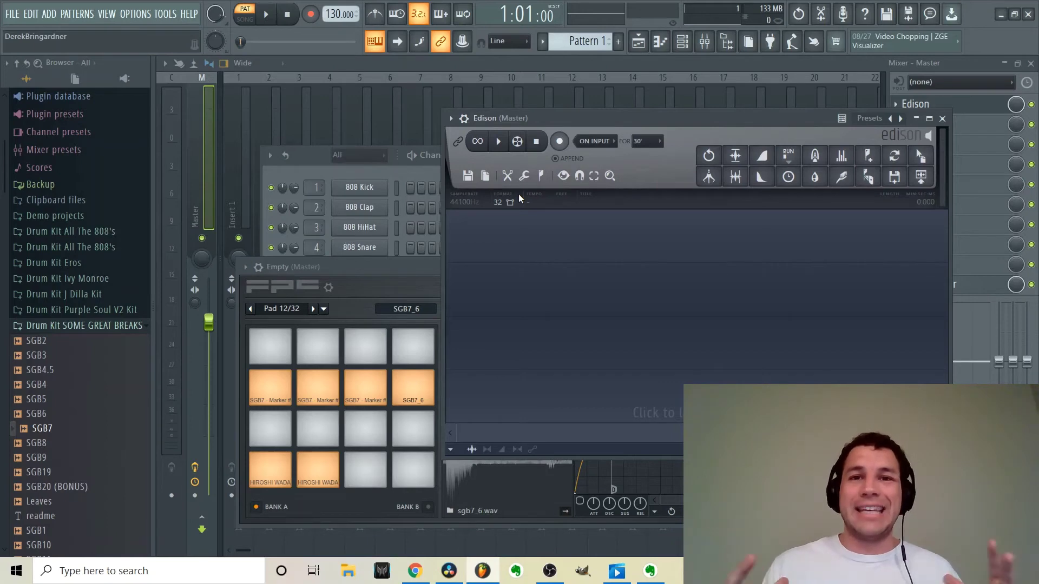
# - Load Ivy's 808 98 from the Drum Kit Ivy Monroe 808s folder into Edison and detect its pitch regions
pyautogui.click(95, 278)
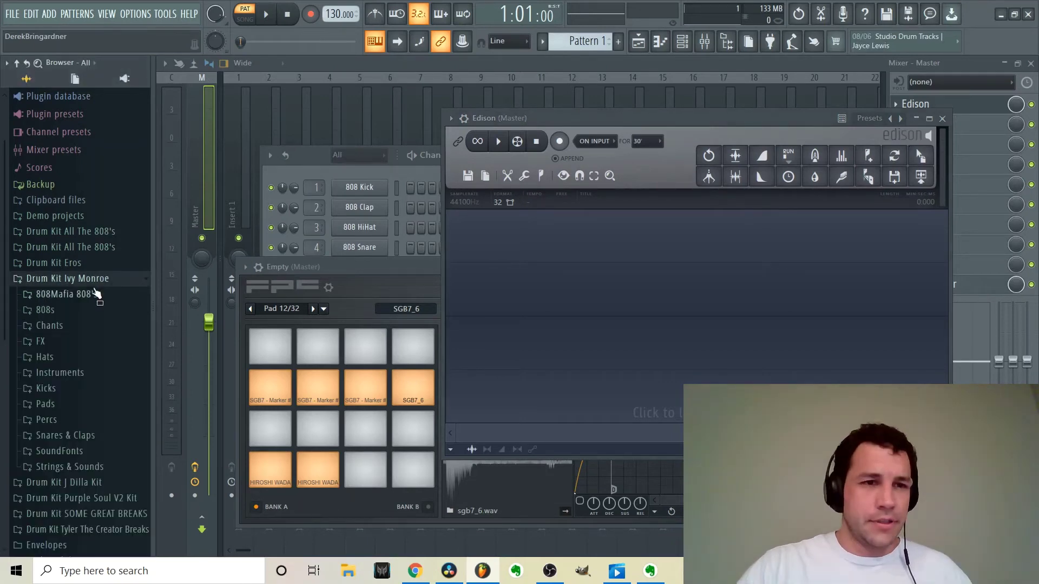
pyautogui.click(87, 311)
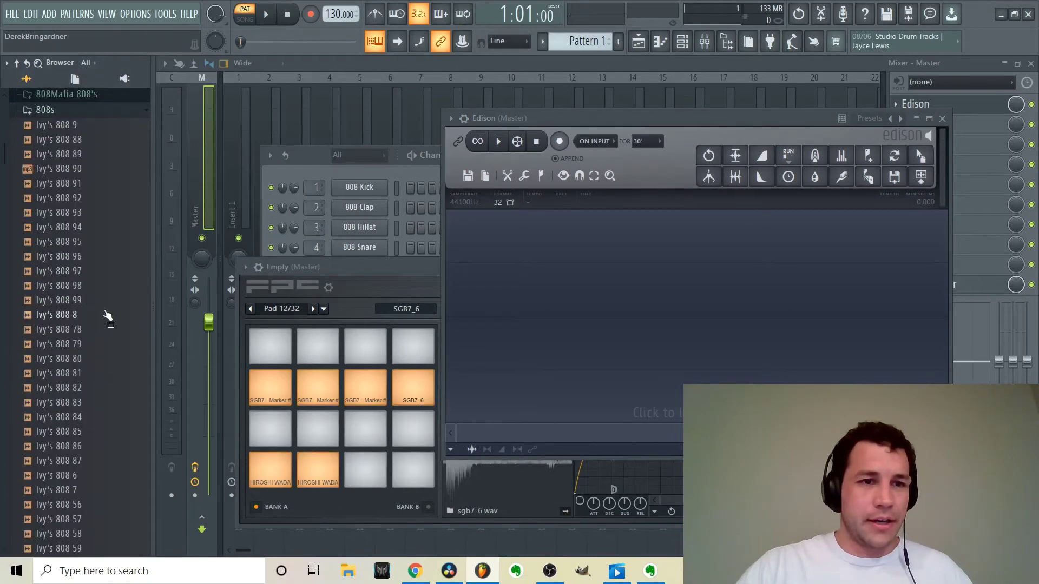
pyautogui.click(76, 286)
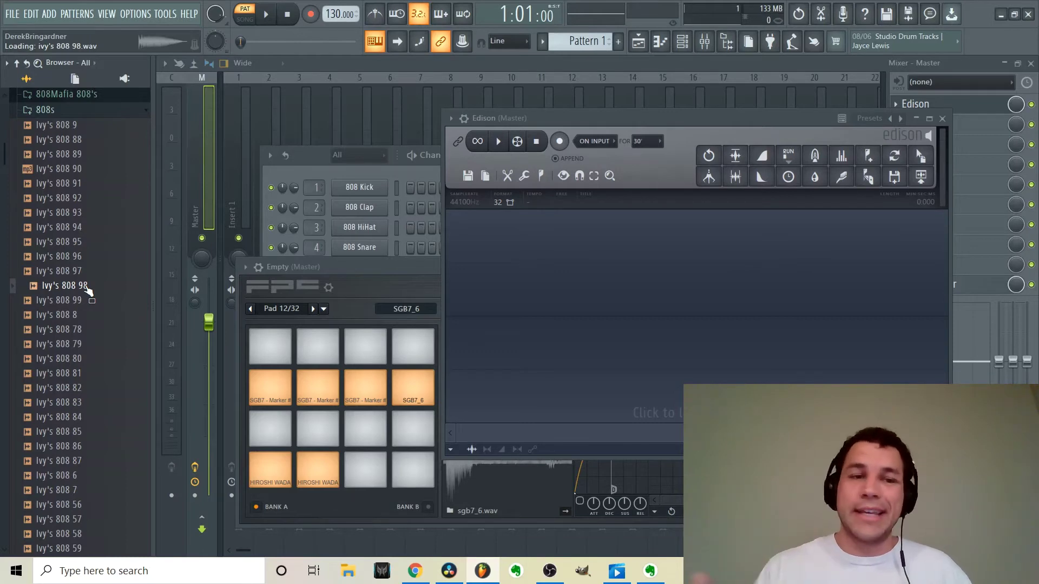
pyautogui.moveTo(88, 291); pyautogui.dragTo(589, 243)
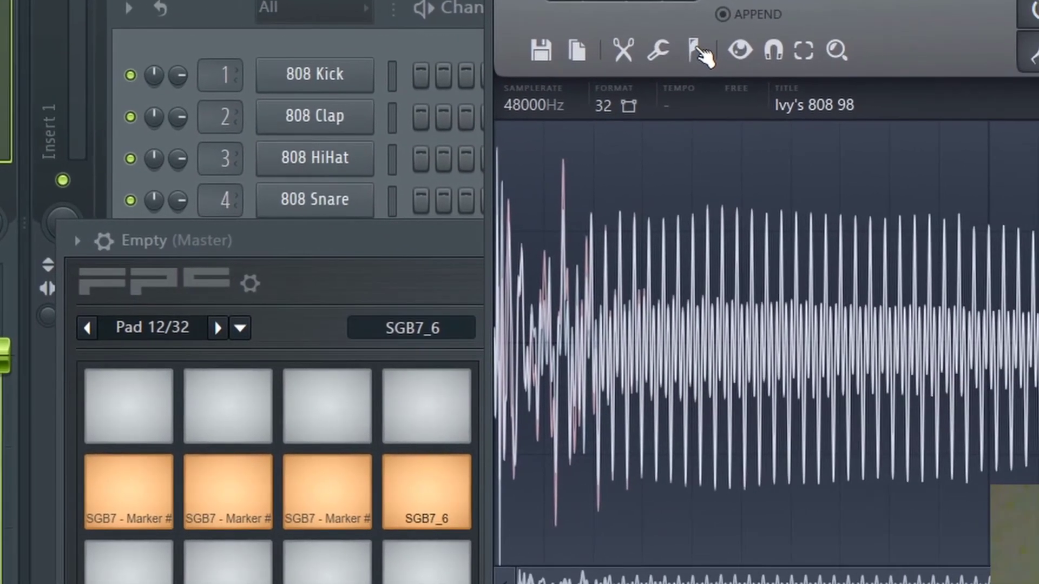
pyautogui.click(744, 59)
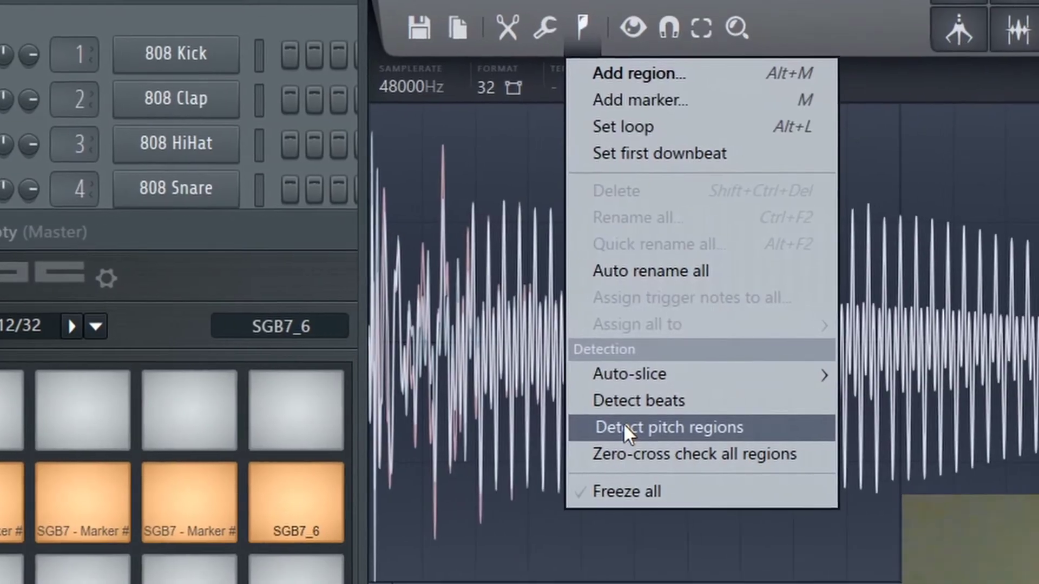
pyautogui.click(644, 427)
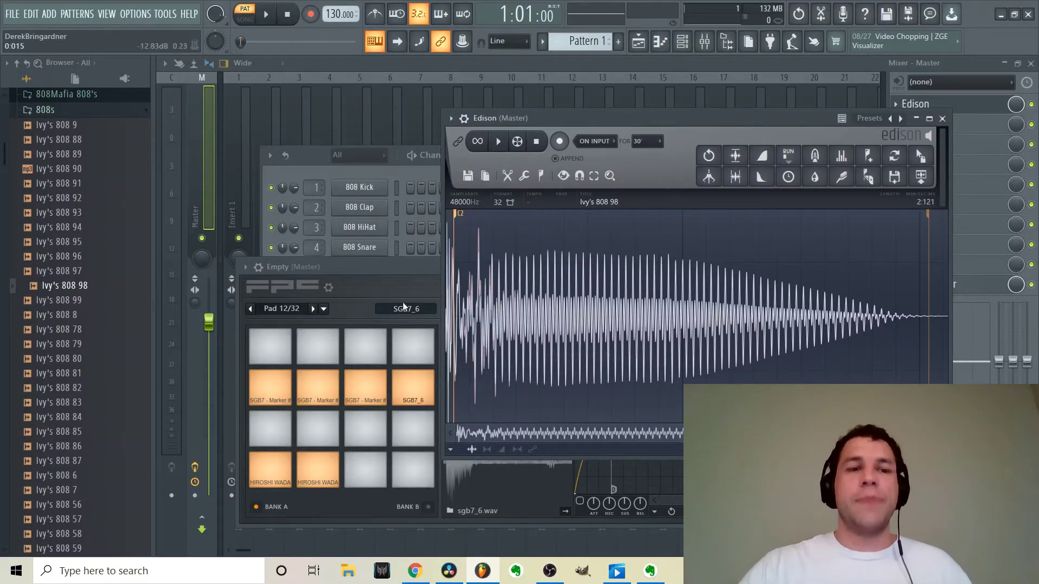
# - Load Ivy's 808 84 into Edison and detect its pitch regions
pyautogui.moveTo(60, 417); pyautogui.dragTo(673, 253)
pyautogui.click(545, 176)
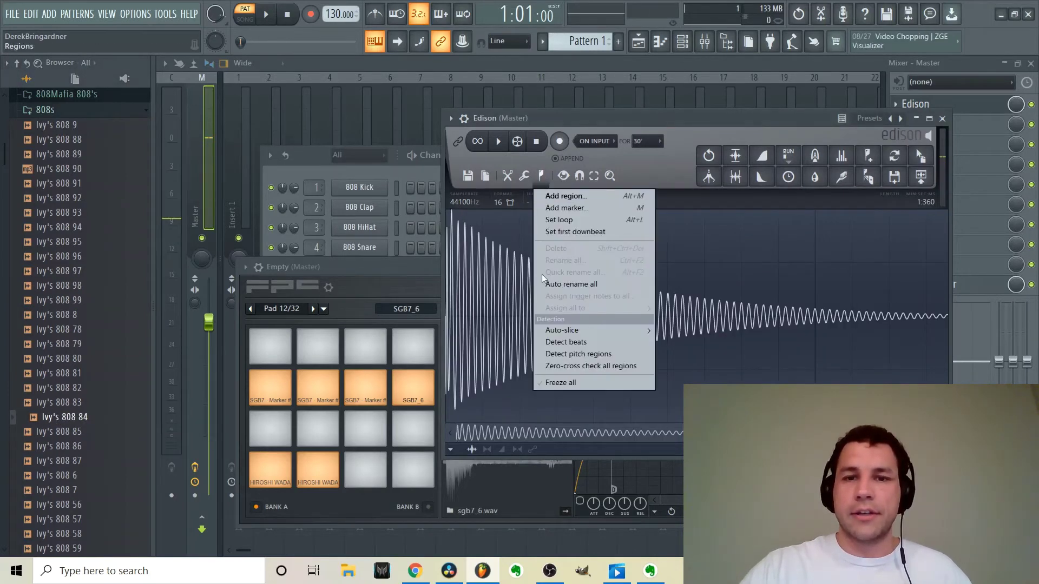
pyautogui.click(560, 350)
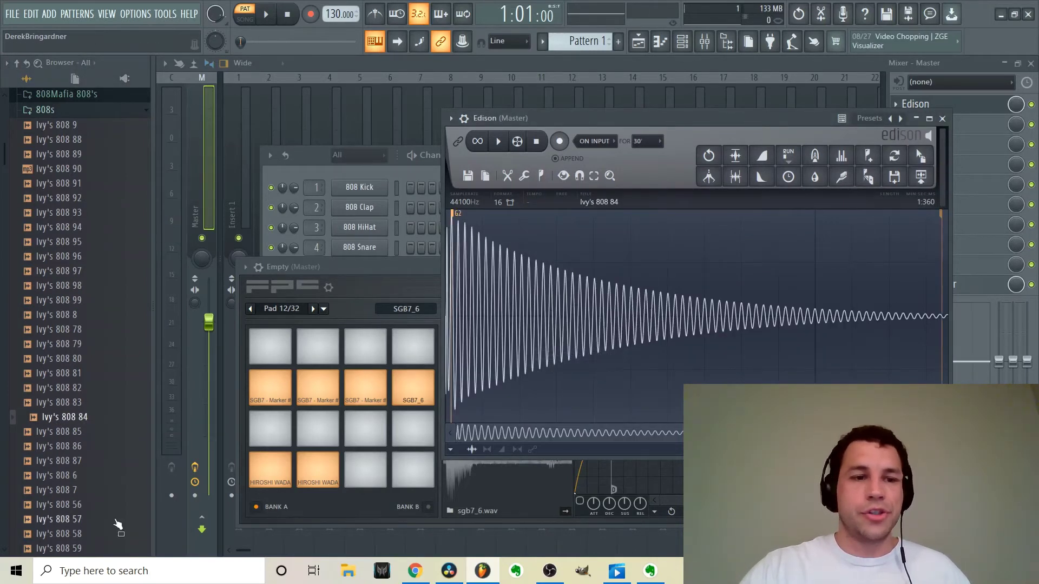
# - Load Ivy's 808 56 into Edison in place of the current sample and detect its pitch regions
pyautogui.moveTo(59, 504); pyautogui.dragTo(528, 261)
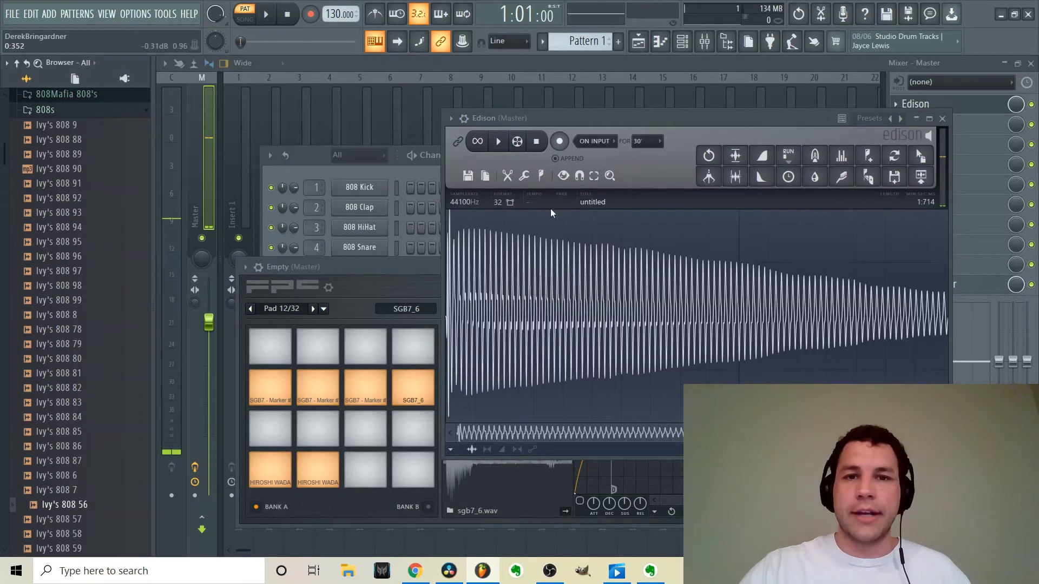
pyautogui.click(544, 177)
pyautogui.click(557, 349)
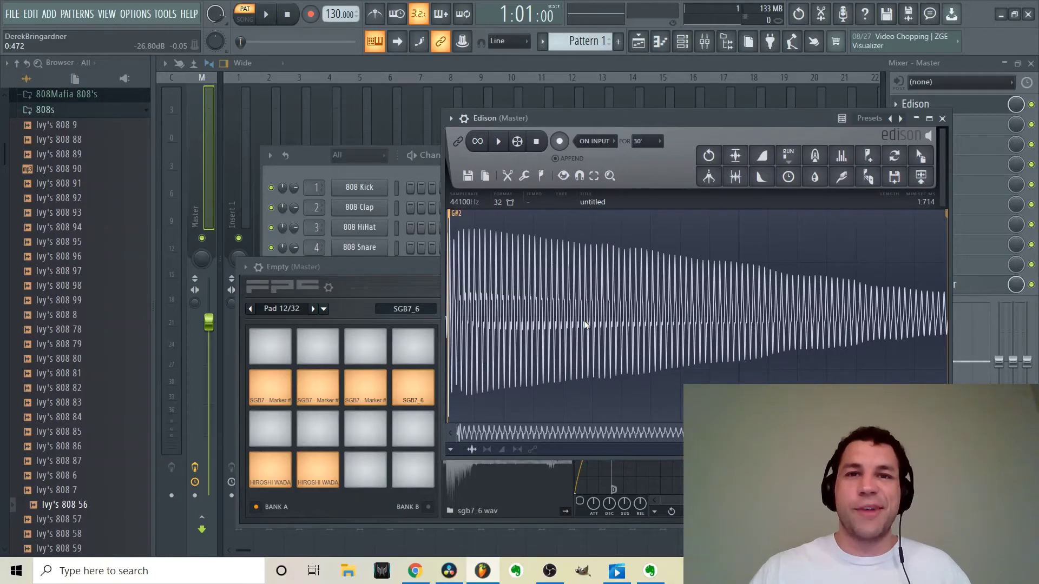
# - Send the Ivy's 808 56 sample from Edison to the channel rack, set its root note to G#4 and show its sample settings
pyautogui.moveTo(920, 156); pyautogui.dragTo(382, 183)
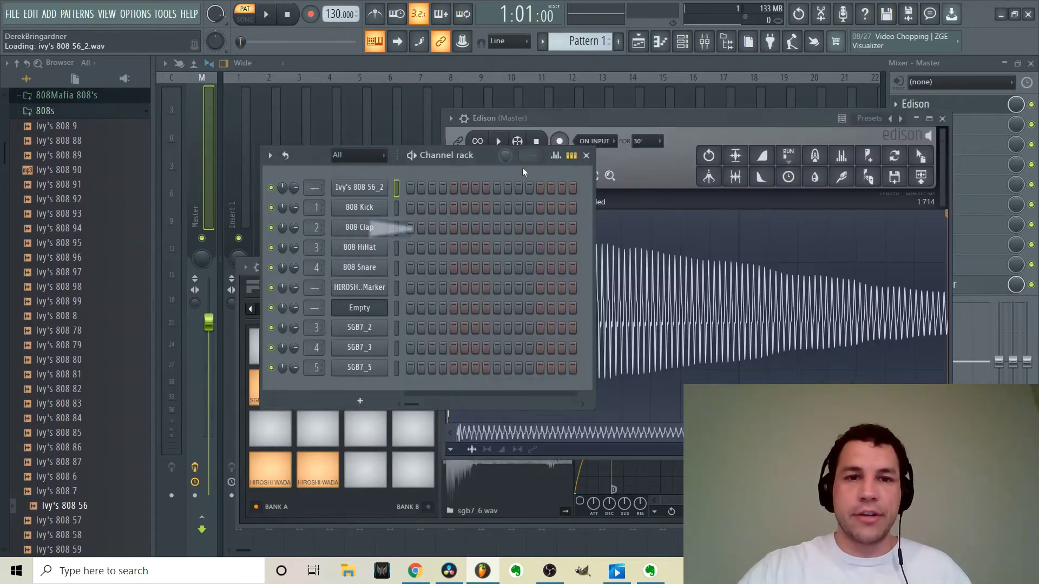
pyautogui.click(371, 190)
pyautogui.click(259, 189)
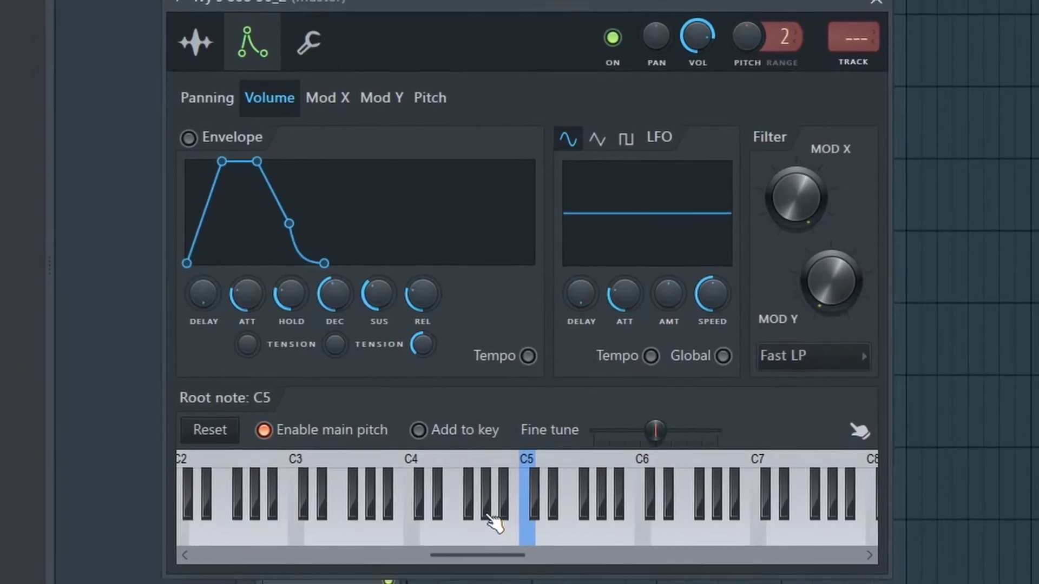
pyautogui.click(493, 513)
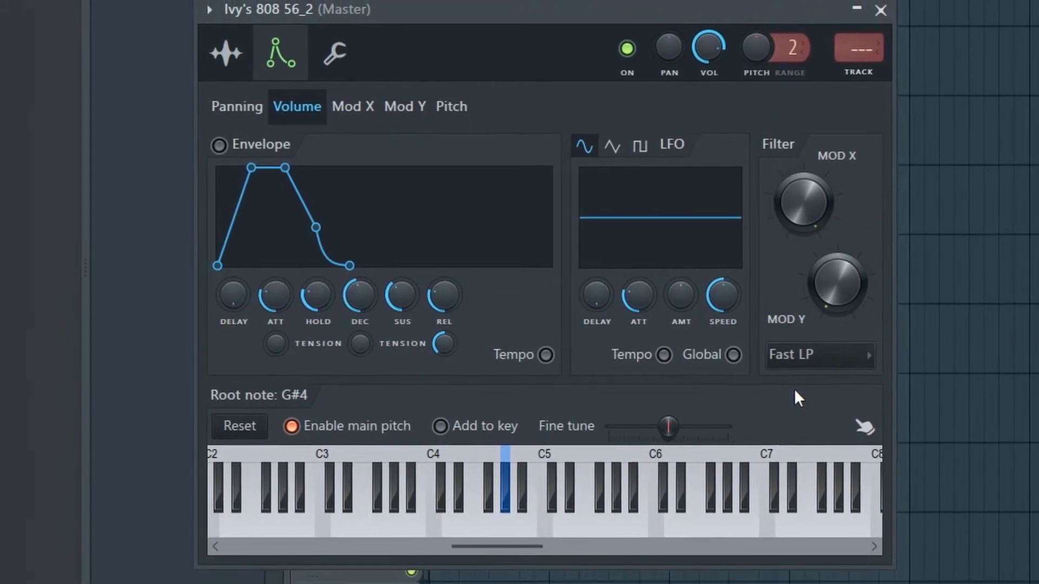
pyautogui.click(233, 56)
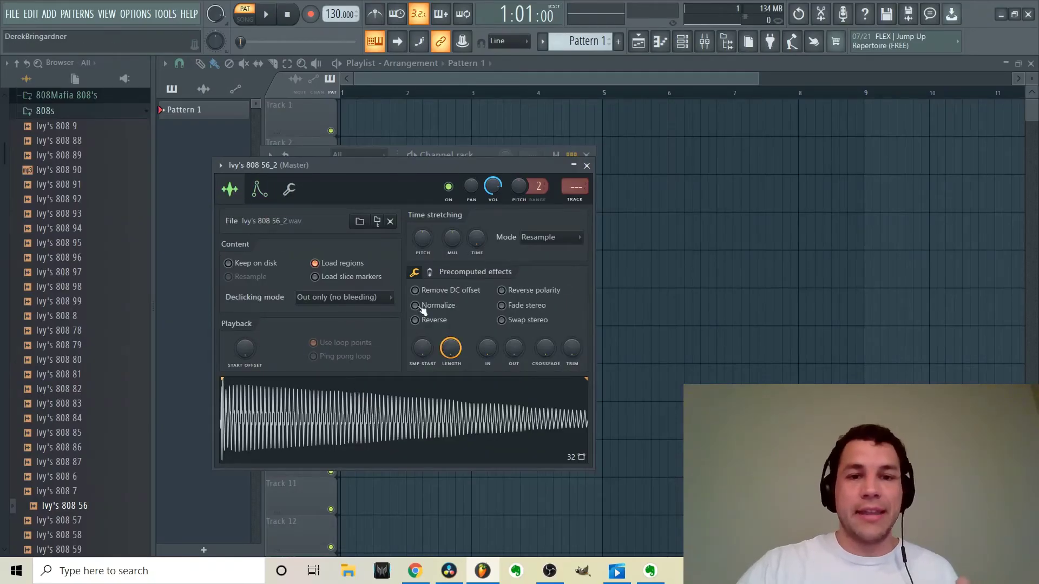
# - Open the piano roll for the Ivy's 808 56_2 channel and audition the notes C6 and C5
pyautogui.click(682, 41)
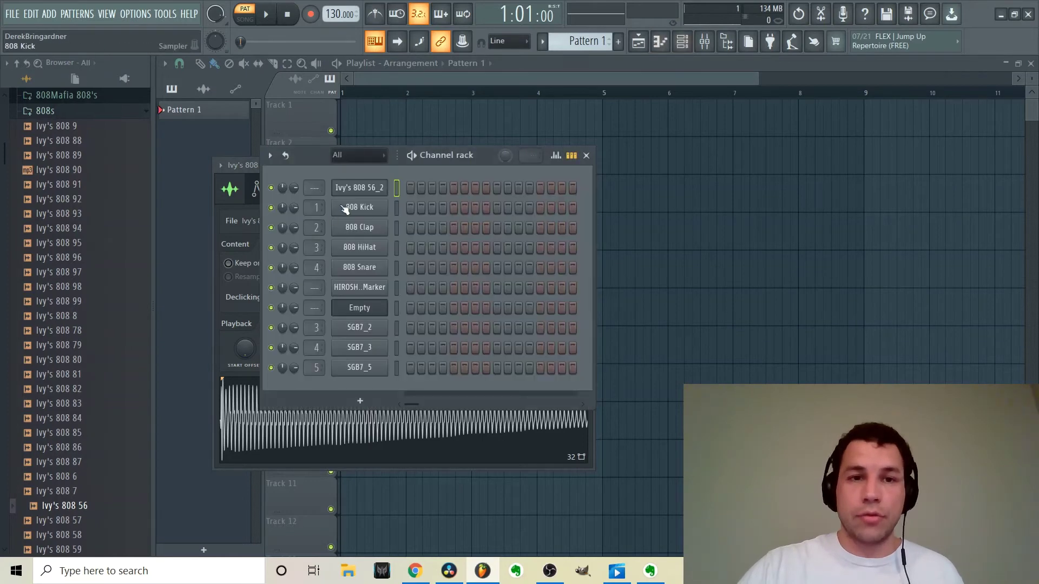
pyautogui.click(659, 41)
pyautogui.click(193, 265)
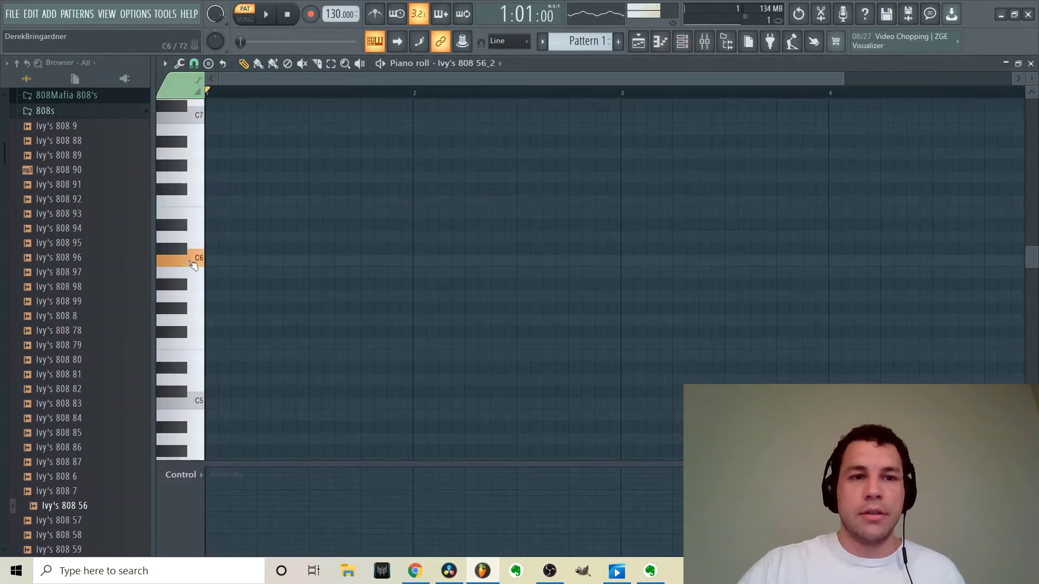
pyautogui.click(199, 403)
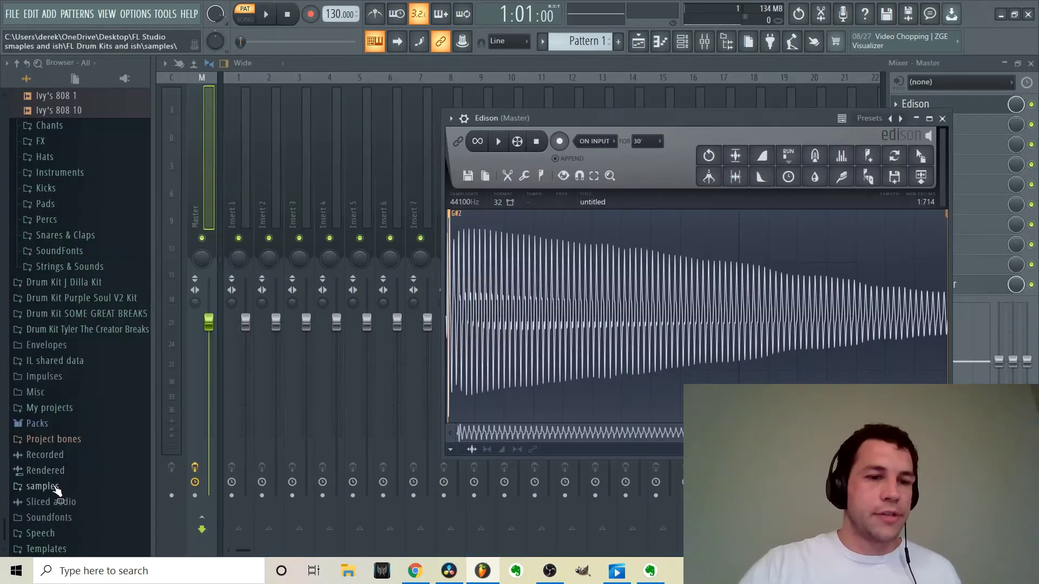
# - Find What's Goin' On in the samples folder and load it into Edison
pyautogui.scroll(-2, 81, 471)
pyautogui.click(102, 460)
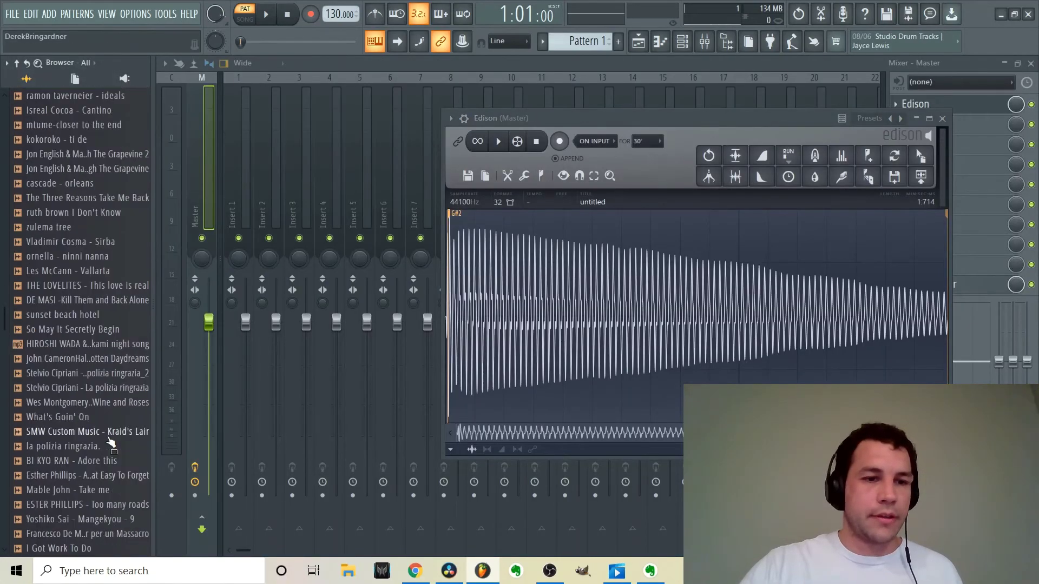
pyautogui.click(64, 403)
pyautogui.click(59, 417)
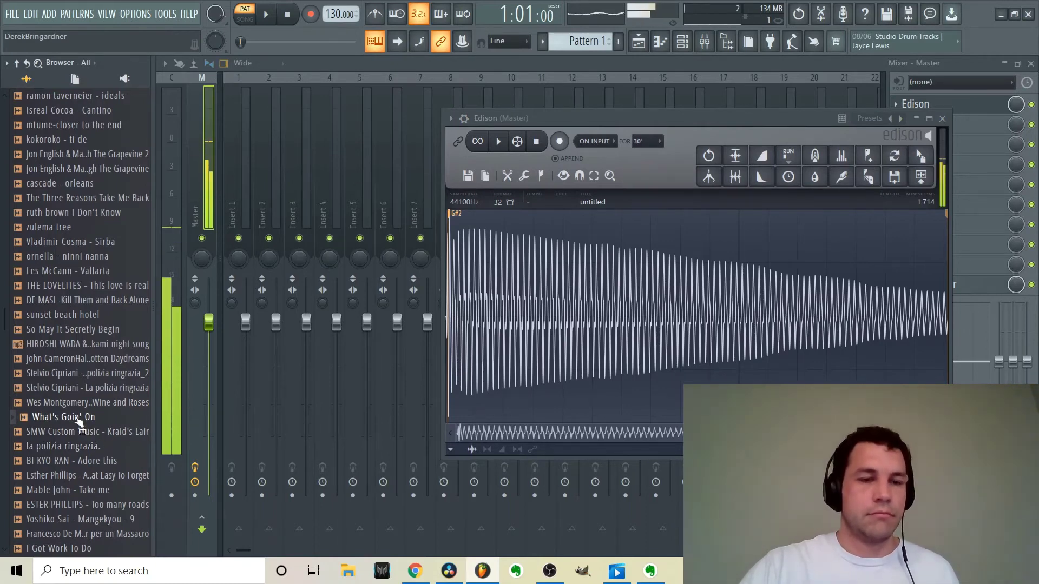
# - Preview and apply the Time stretcher / pitch shifter with the e3 generic method to What's Goin' On
pyautogui.click(789, 176)
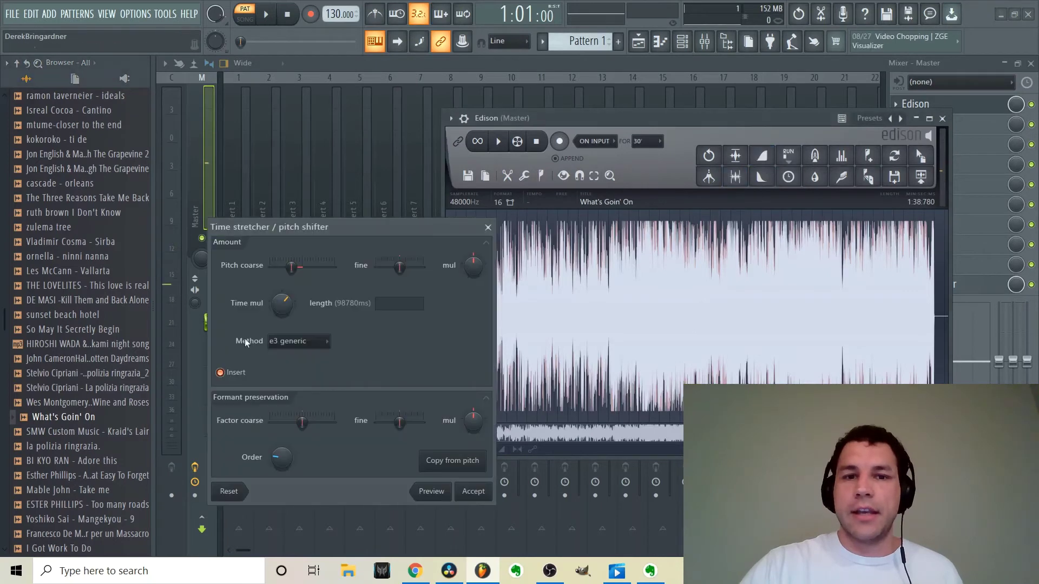
pyautogui.click(427, 491)
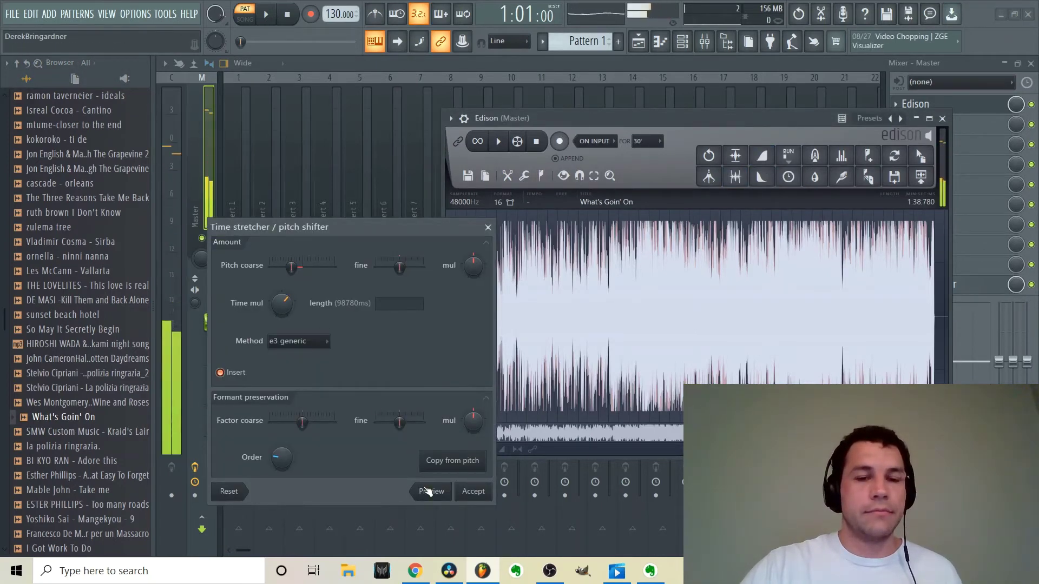
pyautogui.click(470, 491)
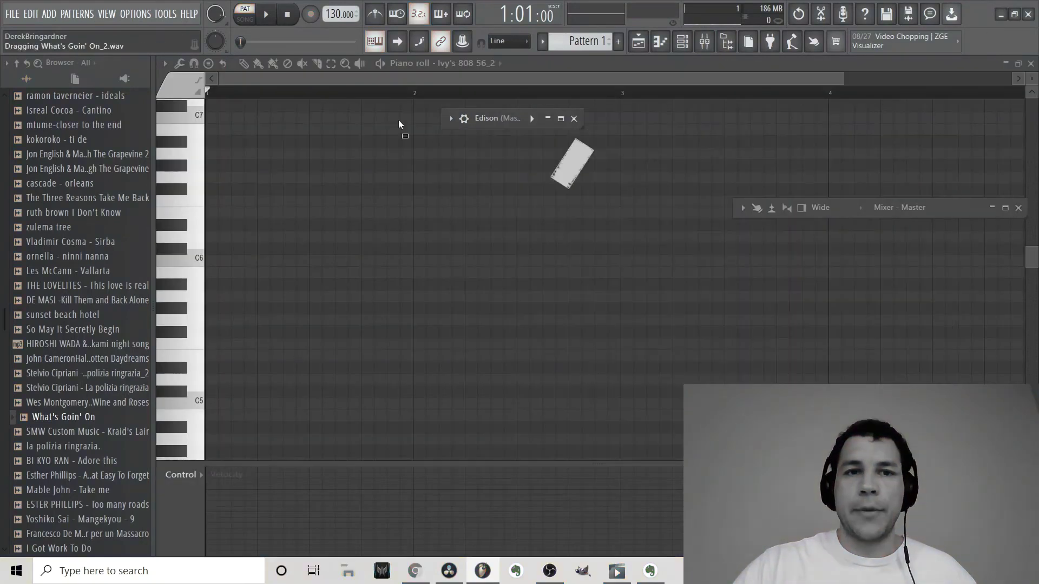
# - Place the processed What's Goin' On sample from Edison on playlist Track 1 at bar 1 and play back the opening bars
pyautogui.moveTo(398, 119); pyautogui.dragTo(258, 122)
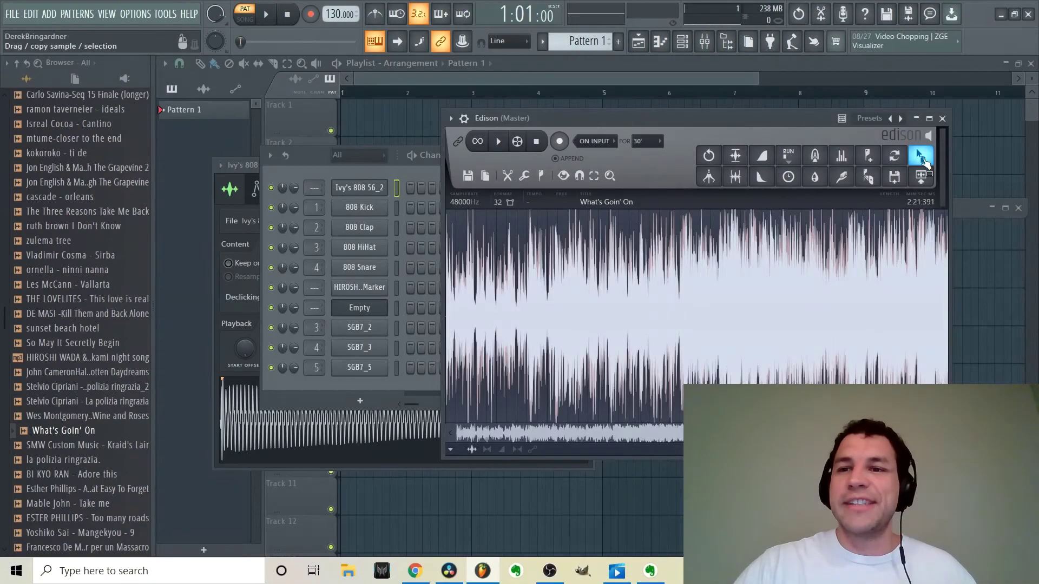
pyautogui.moveTo(921, 157); pyautogui.dragTo(359, 116)
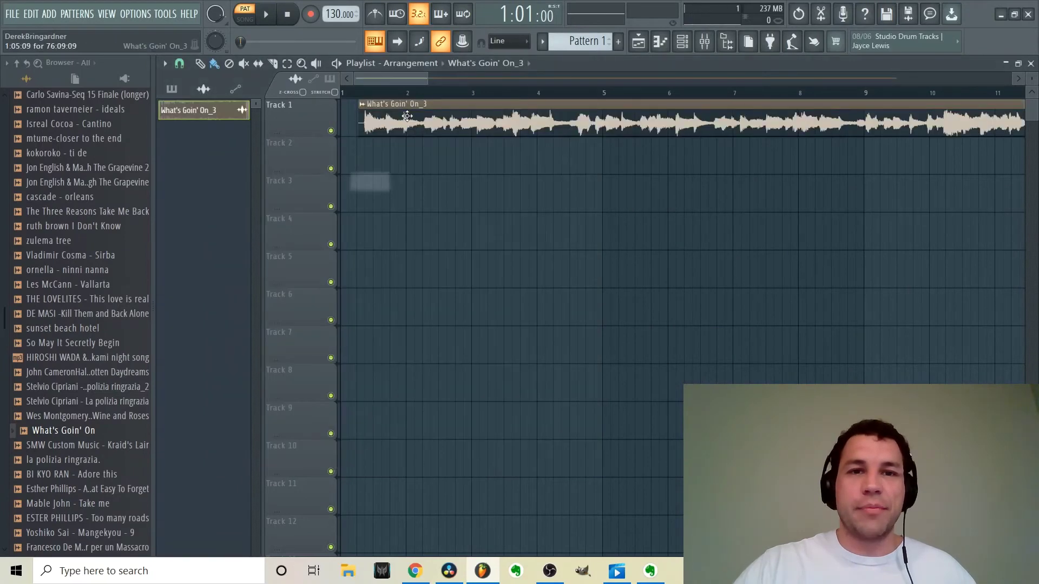
pyautogui.click(272, 15)
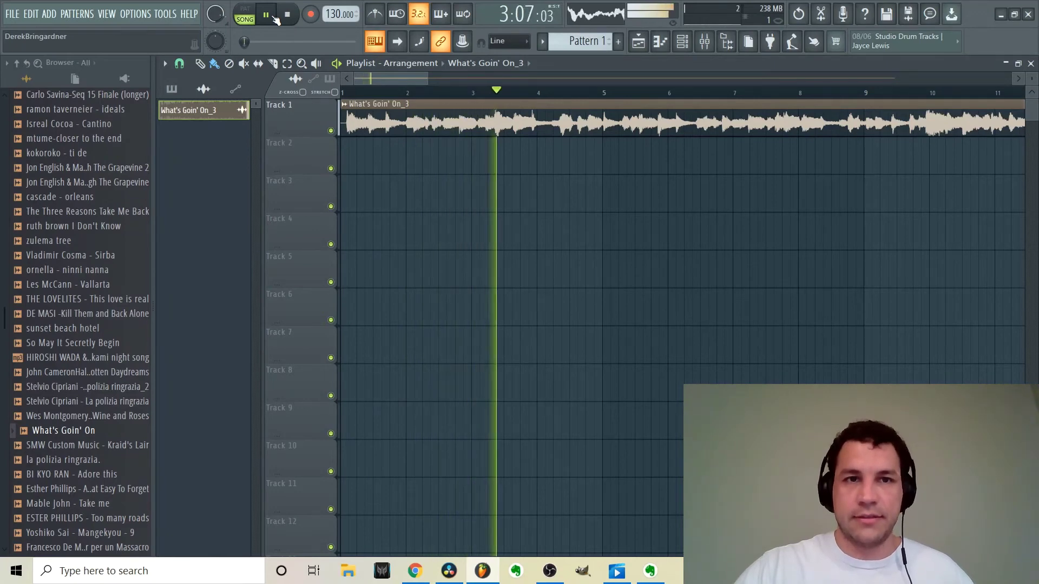
pyautogui.click(302, 15)
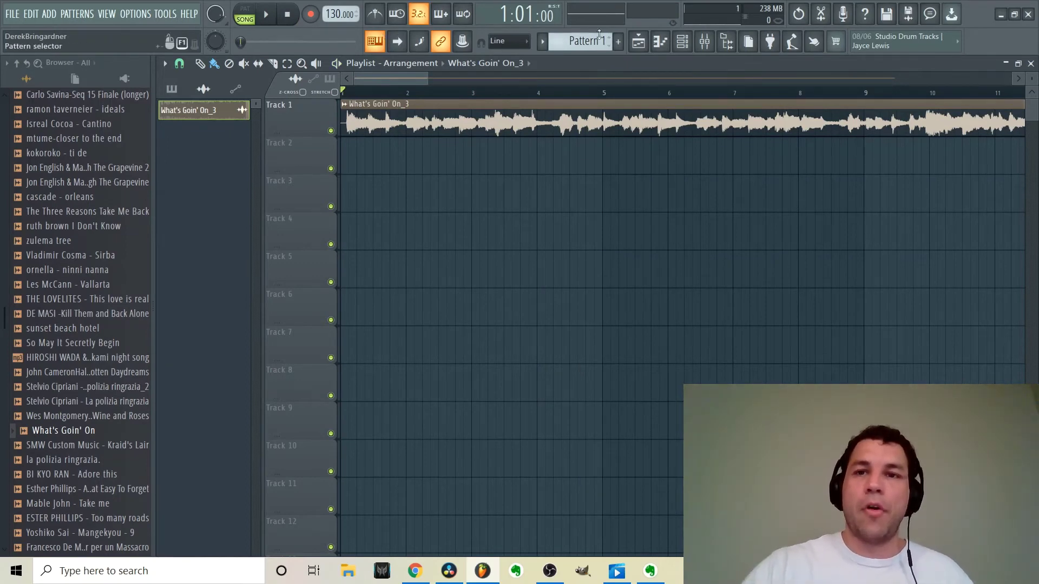
# - Maximize the mixer and add two more Edison instances to slots 2 and 3 of the Master track
pyautogui.click(704, 41)
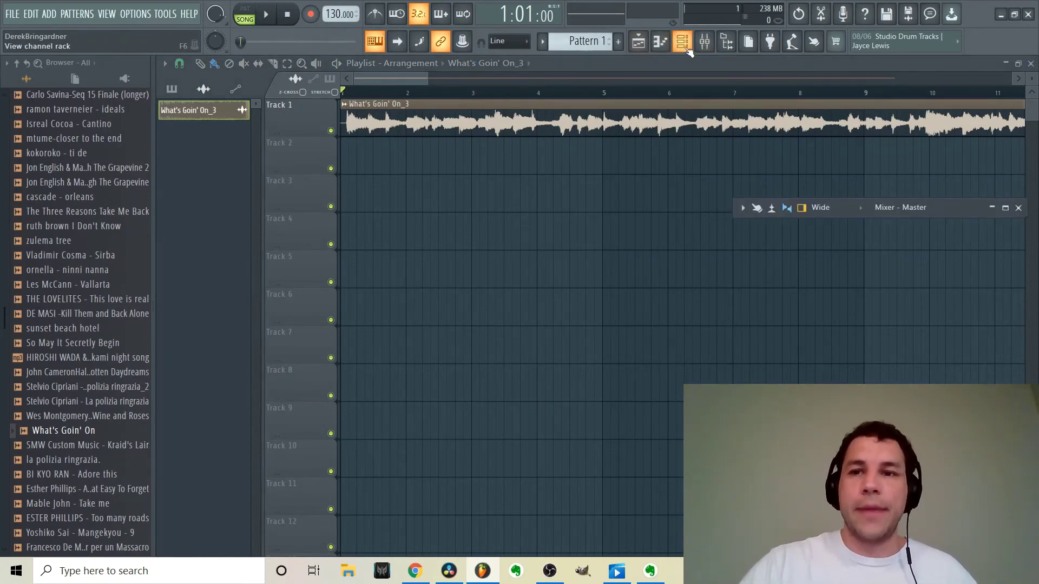
pyautogui.click(1005, 208)
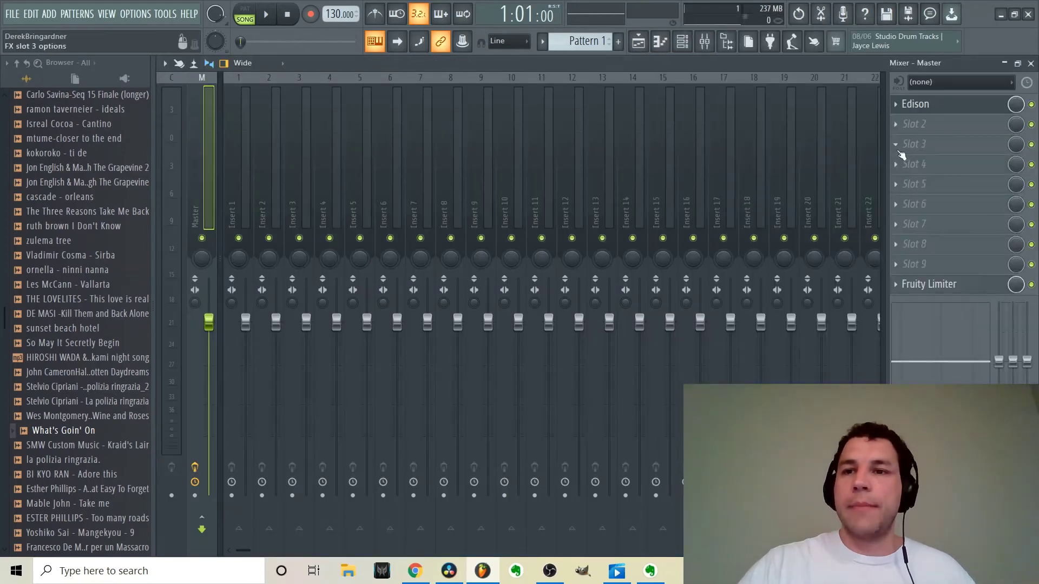
pyautogui.click(915, 124)
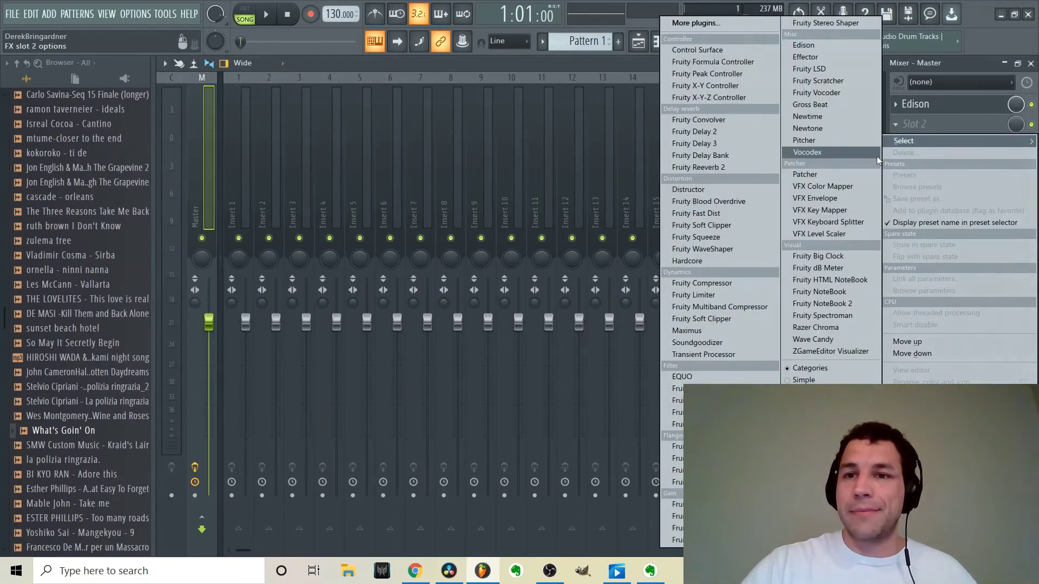
pyautogui.click(840, 47)
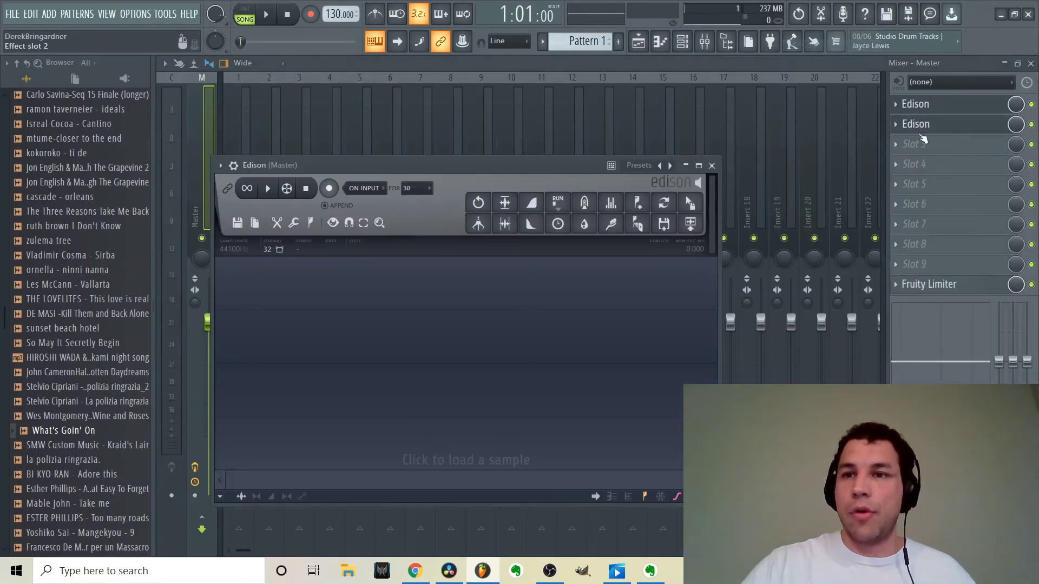
pyautogui.click(916, 144)
pyautogui.click(833, 48)
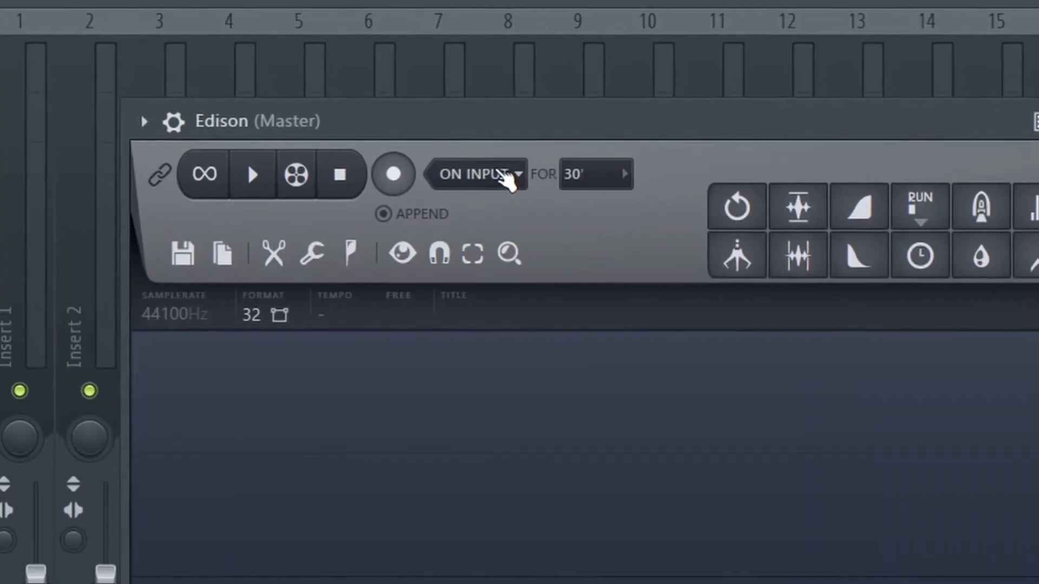
# - Set the new Edison to record on play, arm it, and record the playlist playback into it
pyautogui.click(446, 144)
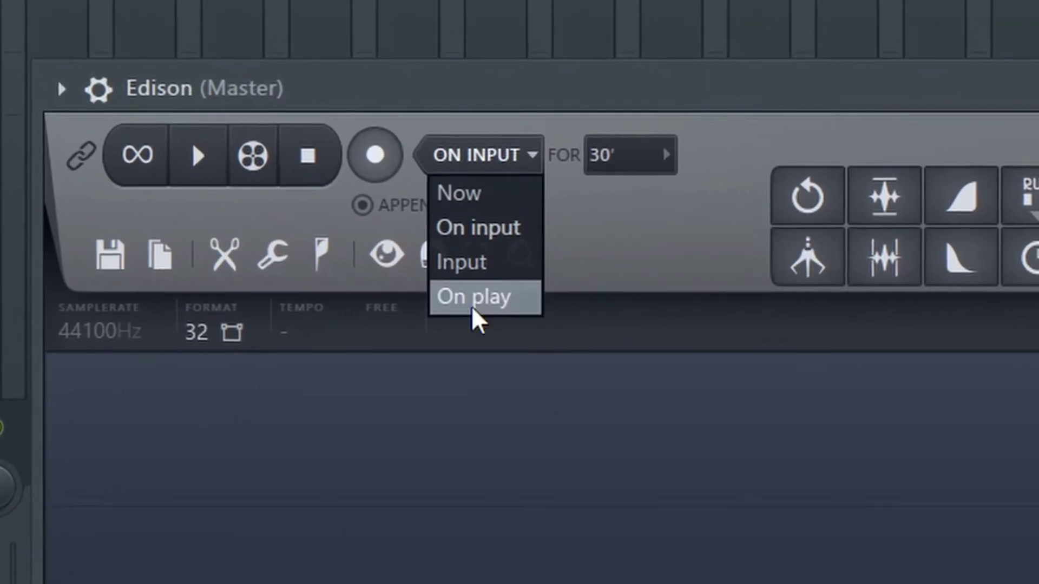
pyautogui.click(490, 316)
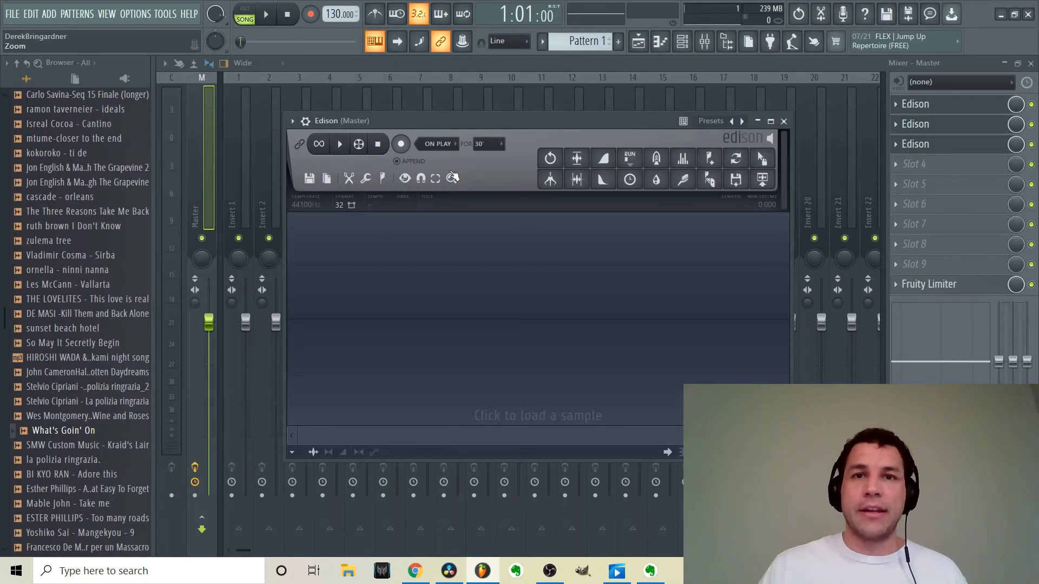
pyautogui.click(401, 143)
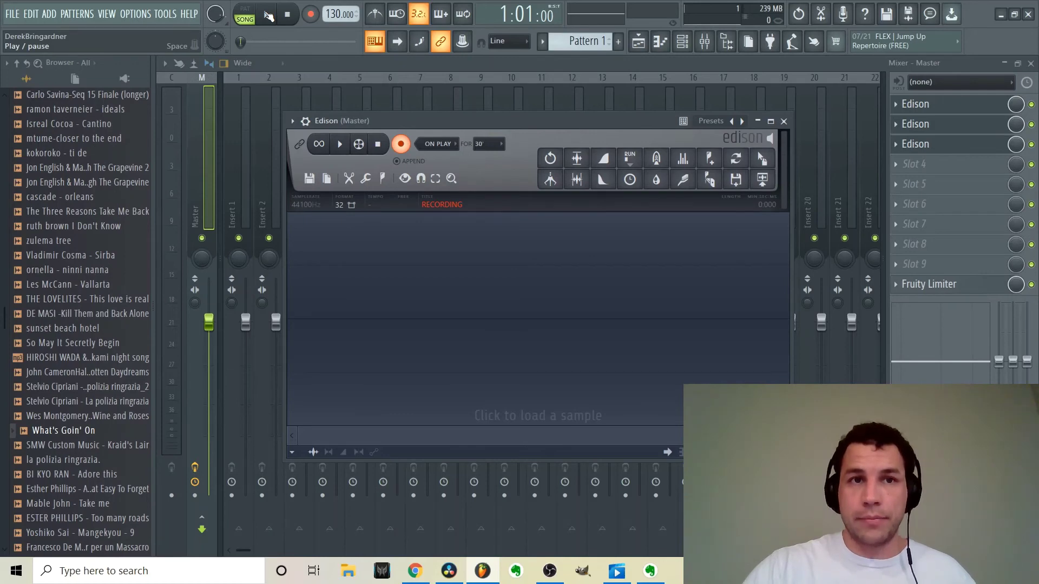
pyautogui.click(269, 16)
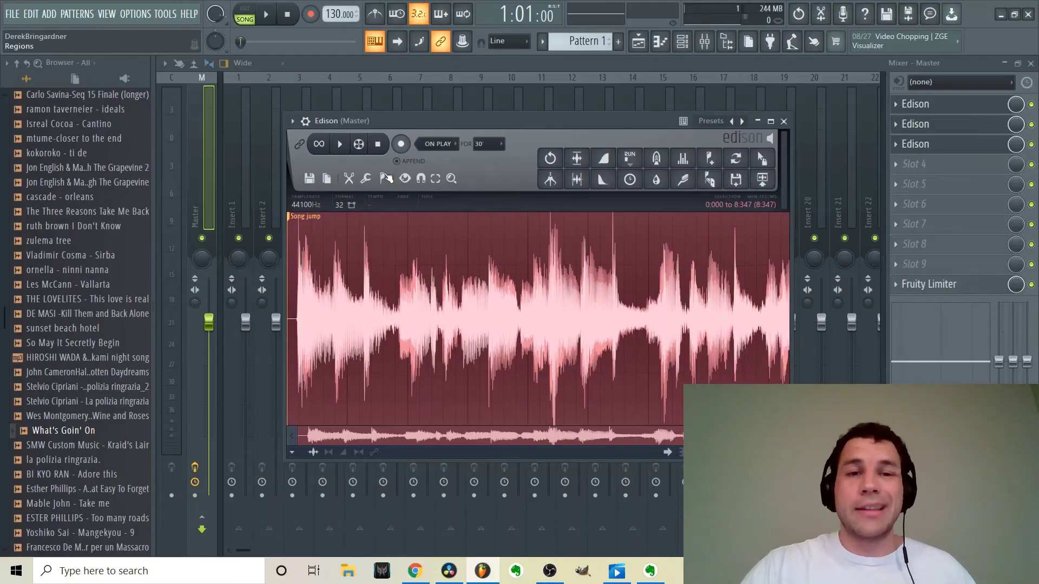
# - Detect pitch regions across the recording in Edison and briefly play it back
pyautogui.click(386, 178)
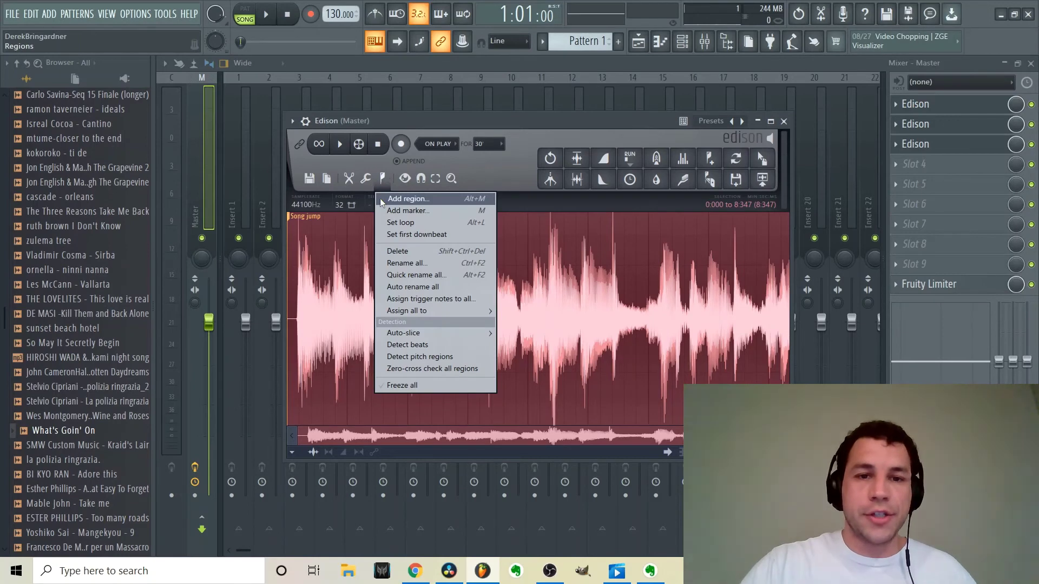
pyautogui.click(417, 356)
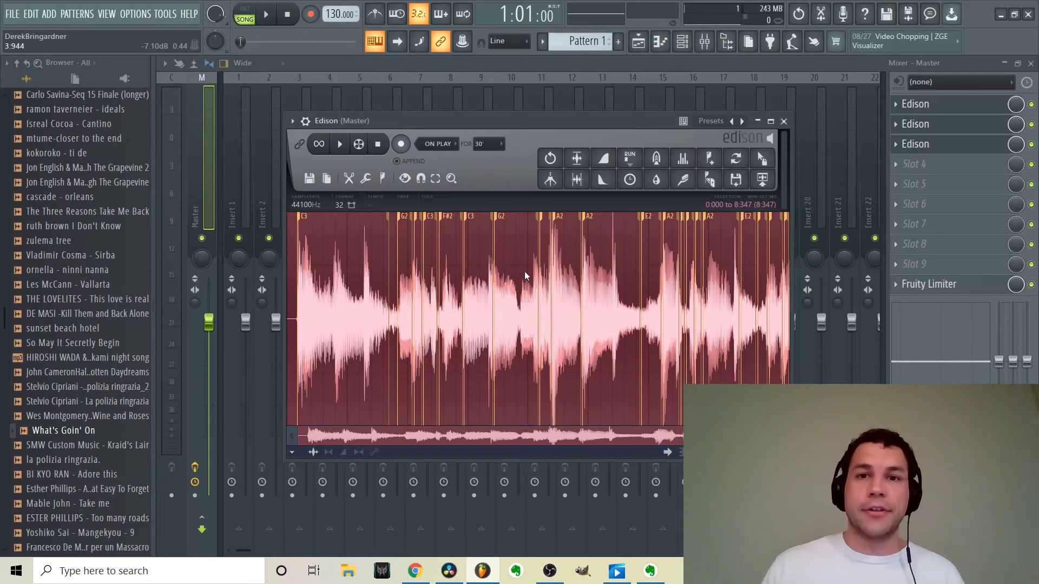
pyautogui.click(341, 144)
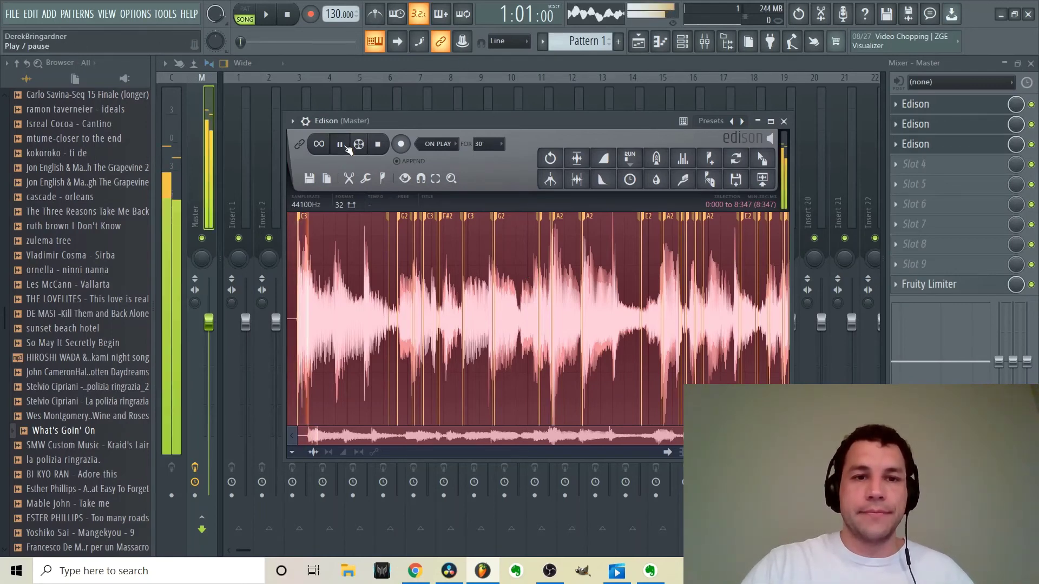
pyautogui.click(345, 145)
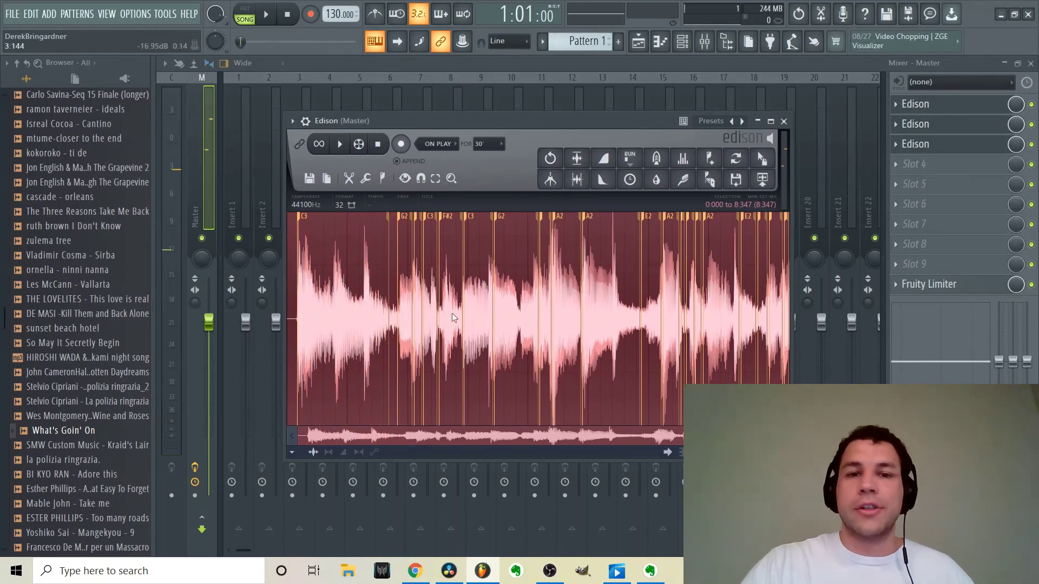
# - Show the channel rack and add a Fruity Slicer channel
pyautogui.press('F6')
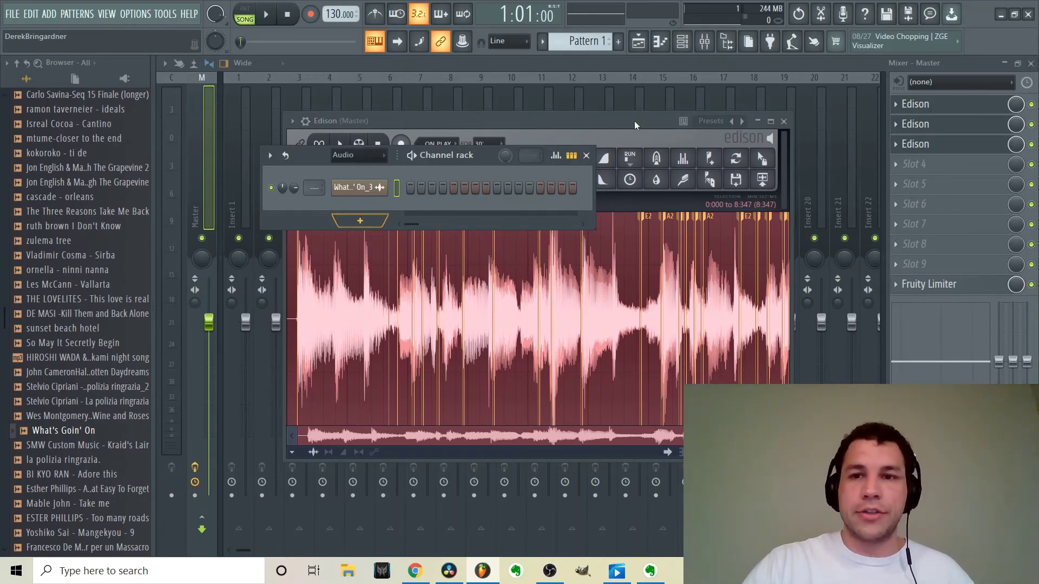
pyautogui.moveTo(762, 158); pyautogui.dragTo(412, 265)
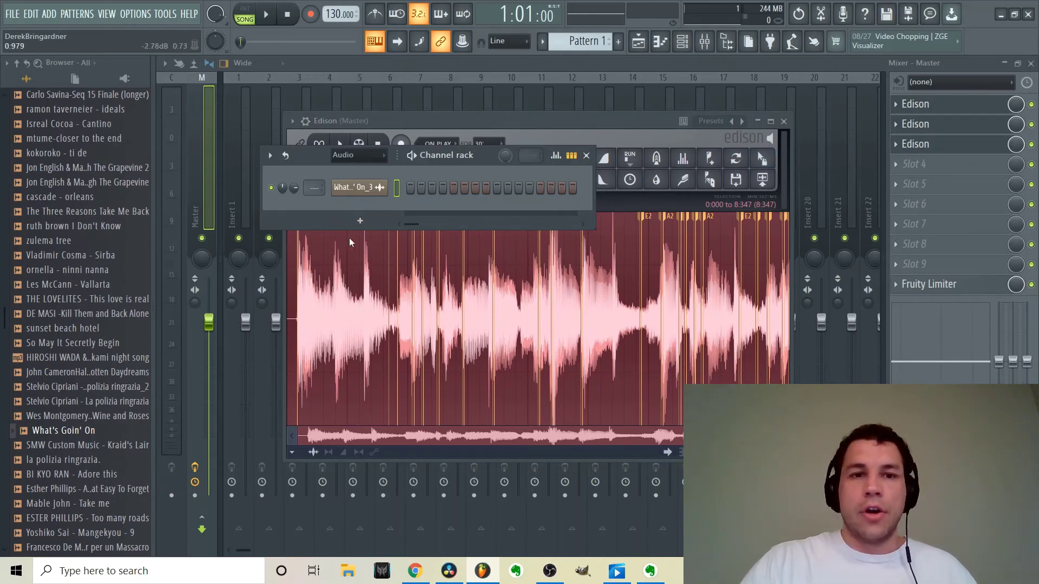
pyautogui.click(360, 221)
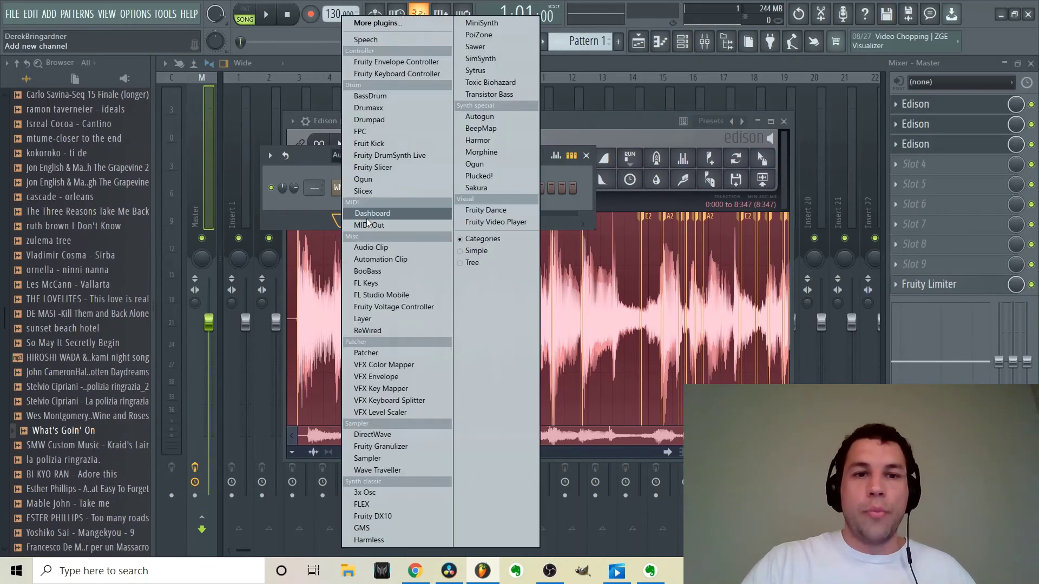
pyautogui.click(389, 170)
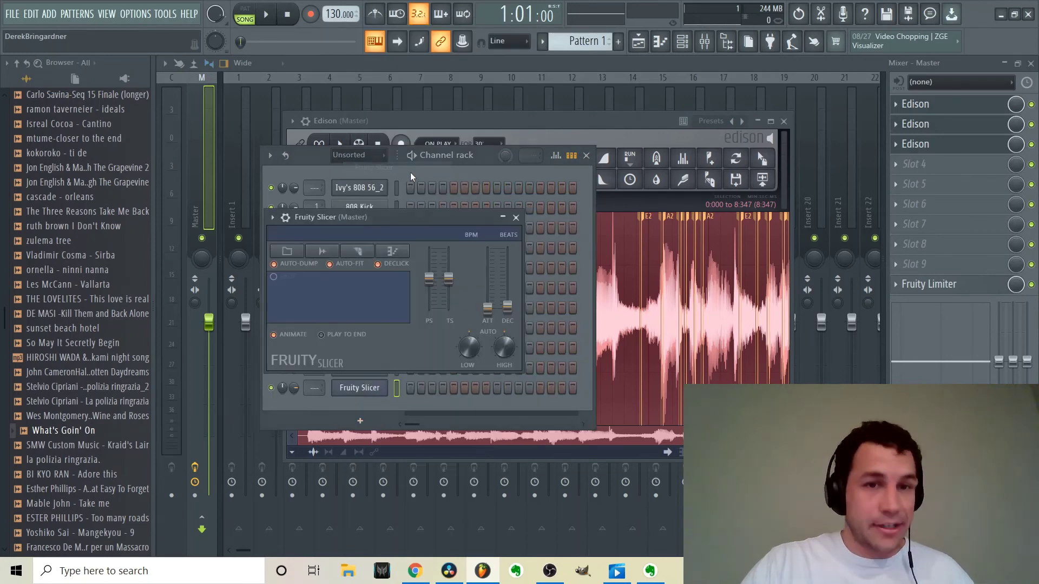
# - Move the Edison window clear of Fruity Slicer and load the pitch-sliced recording from Edison into the slicer
pyautogui.click(621, 130)
pyautogui.moveTo(544, 124); pyautogui.dragTo(684, 82)
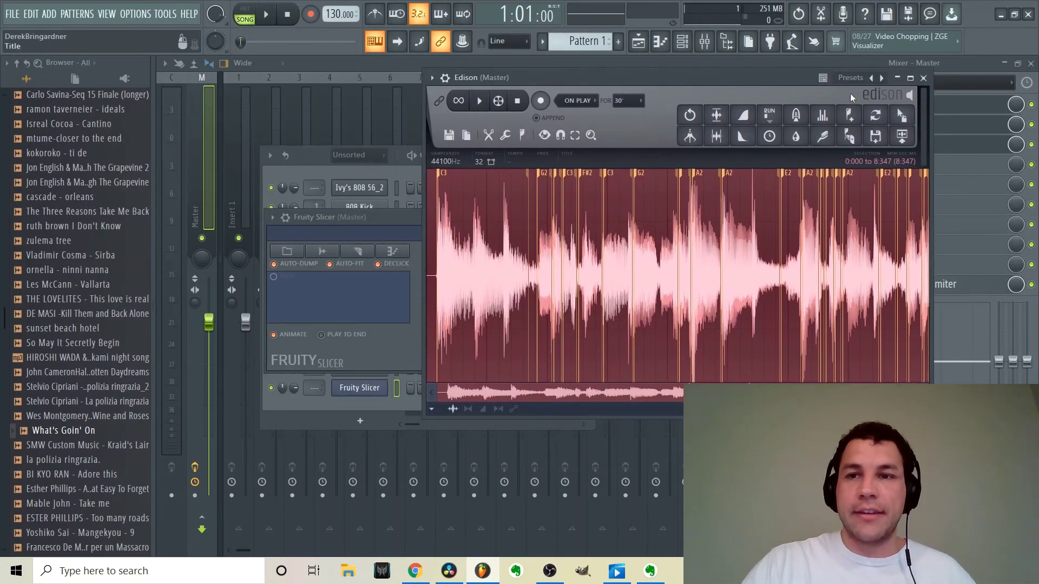
pyautogui.moveTo(901, 114); pyautogui.dragTo(329, 290)
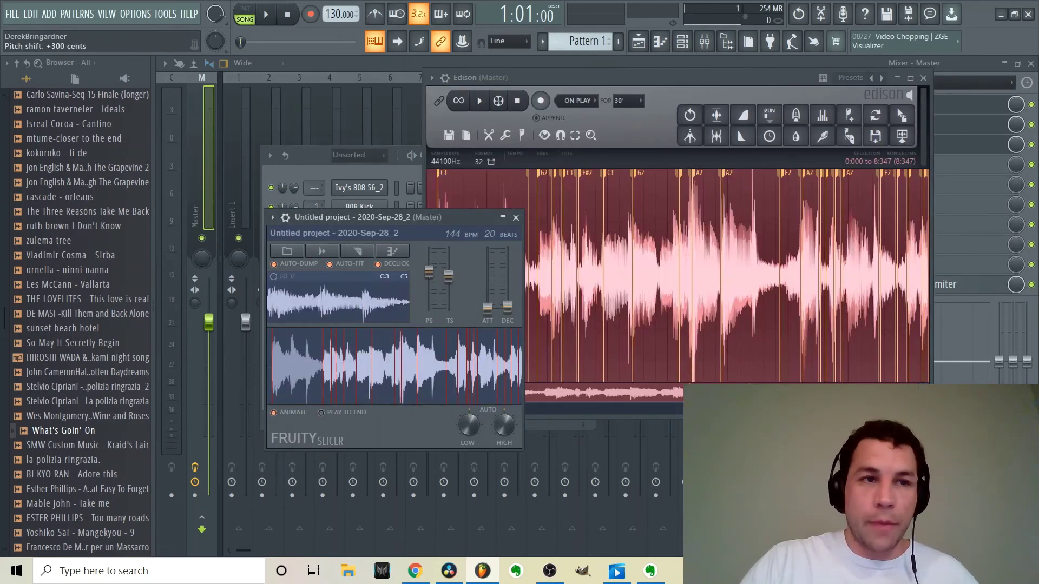
# - Raise Fruity Slicer's pitch shift to the top of its range and route its channel to mixer track 1
pyautogui.moveTo(428, 271); pyautogui.dragTo(428, 263)
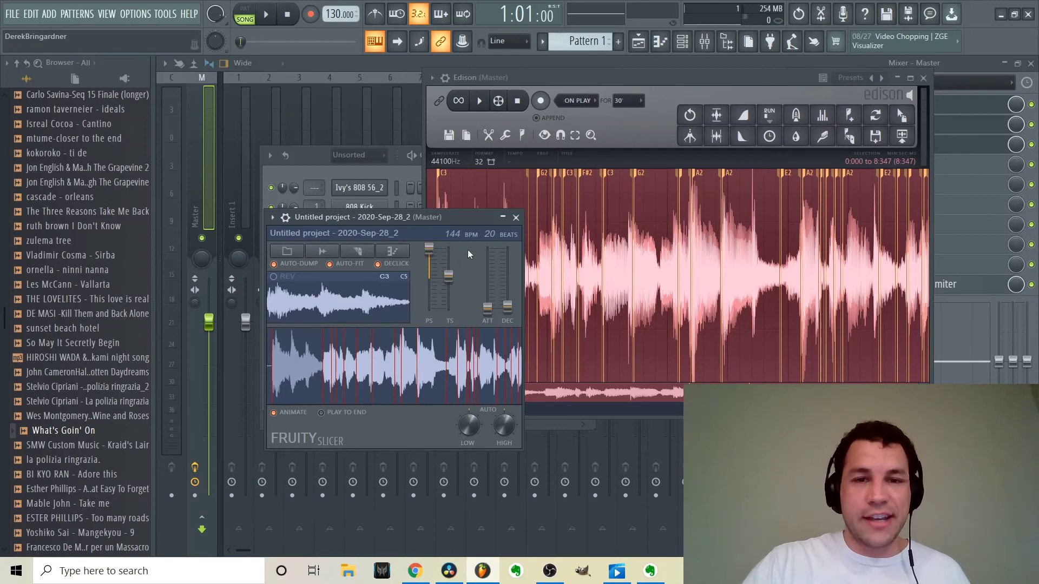
pyautogui.click(319, 168)
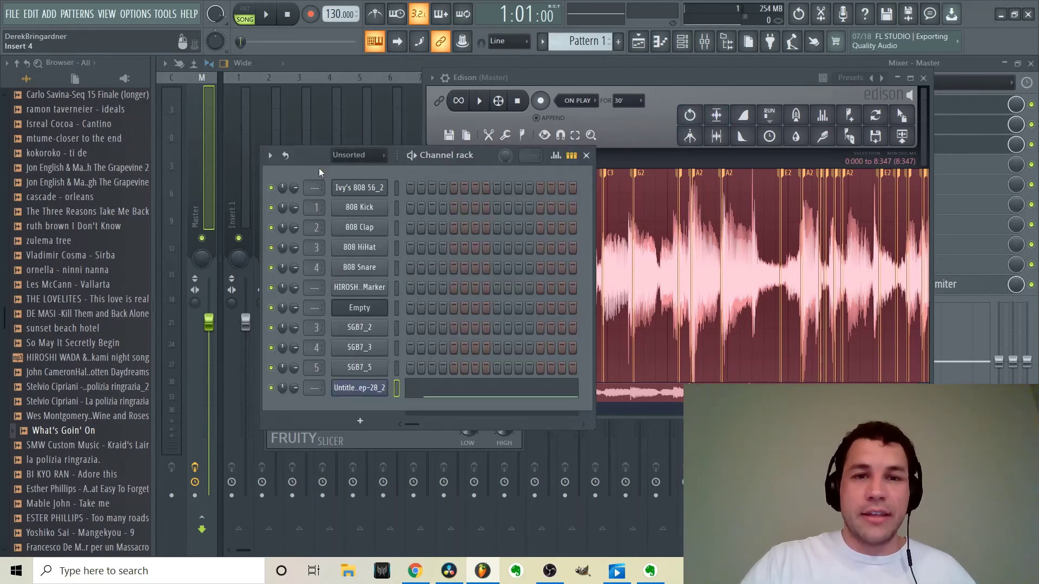
pyautogui.scroll(1, 314, 385)
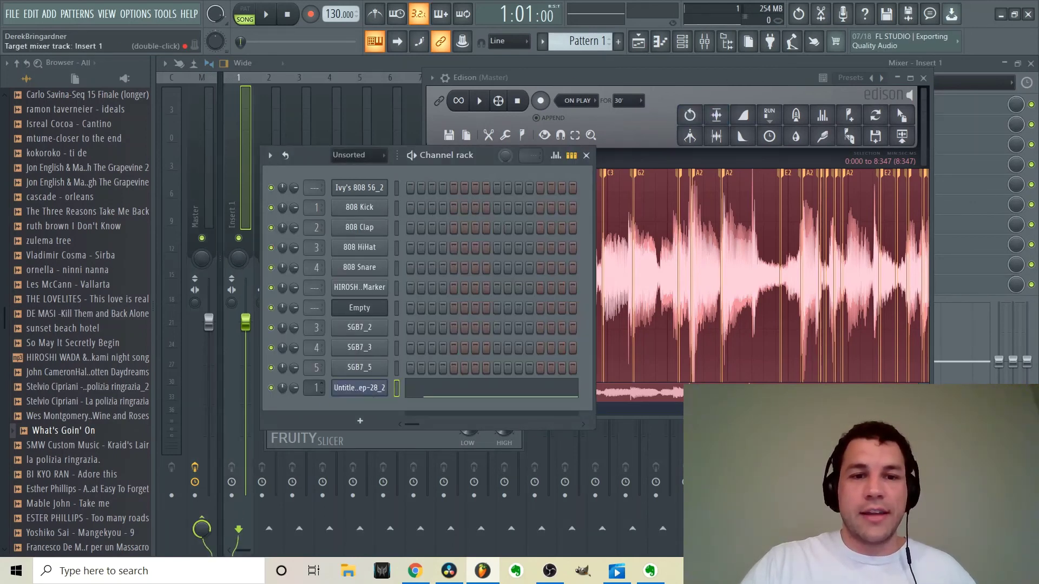
# - Place Pattern 1 on playlist Track 2 at bar 1 and play the opening bars together with What's Goin' On_3
pyautogui.click(645, 48)
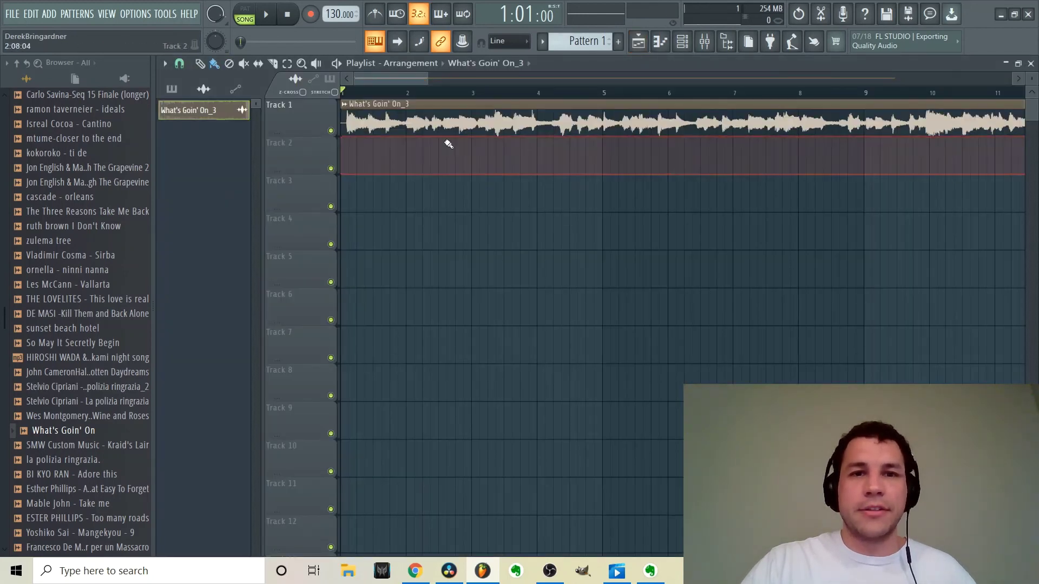
pyautogui.click(580, 41)
pyautogui.moveTo(381, 155); pyautogui.dragTo(344, 156)
pyautogui.click(266, 14)
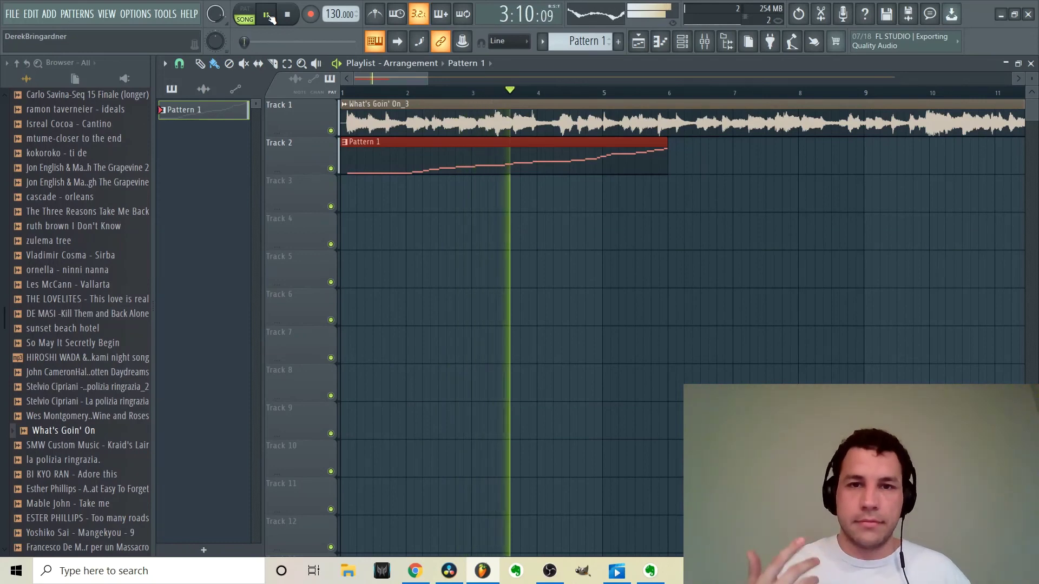
pyautogui.click(296, 20)
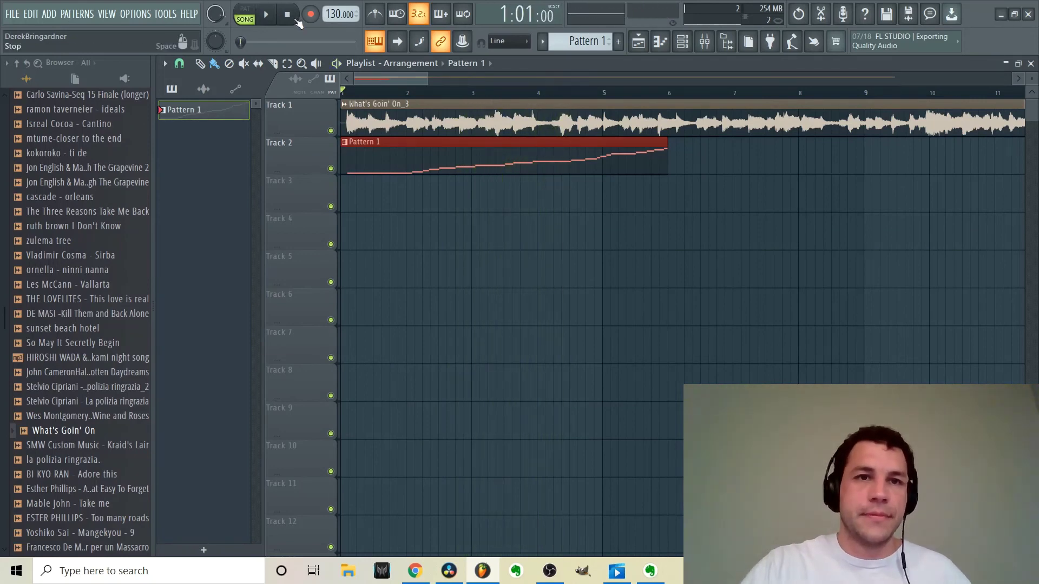